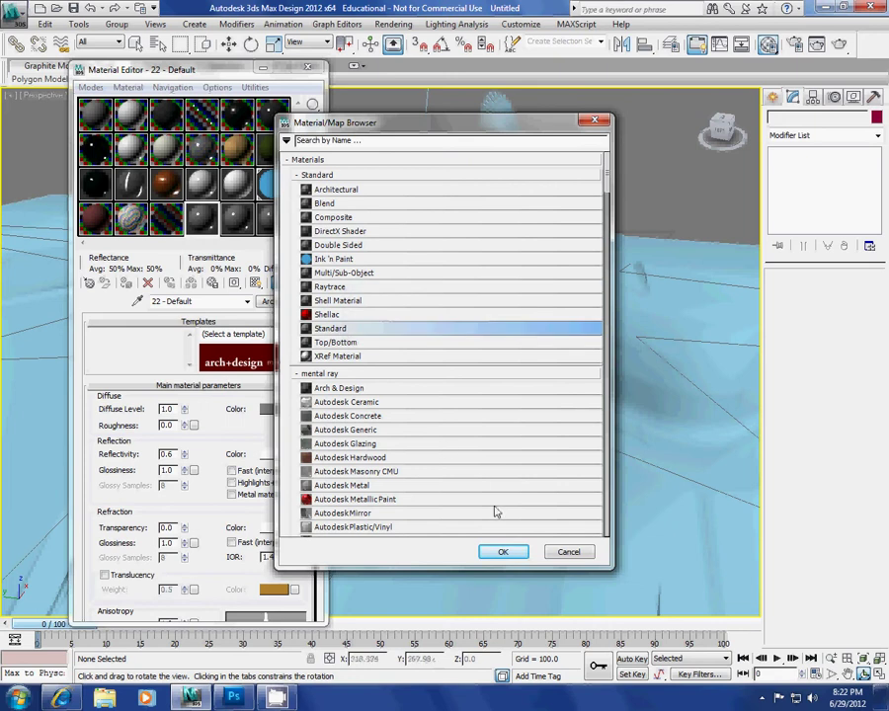
# Make 22 - Default a Standard material and assign it to all objects in the scene
pyautogui.click(504, 552)
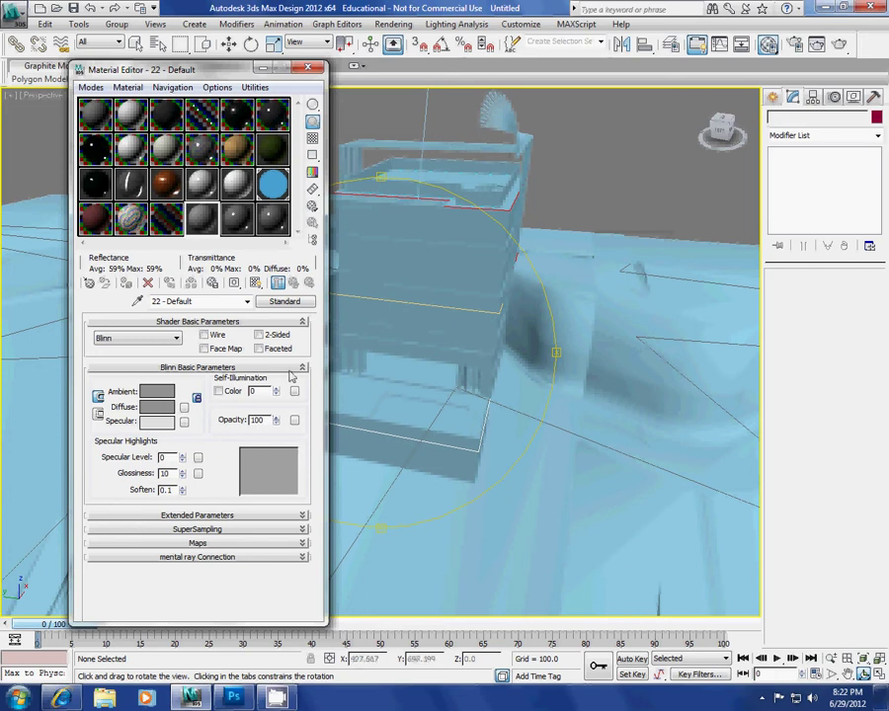
pyautogui.click(568, 192)
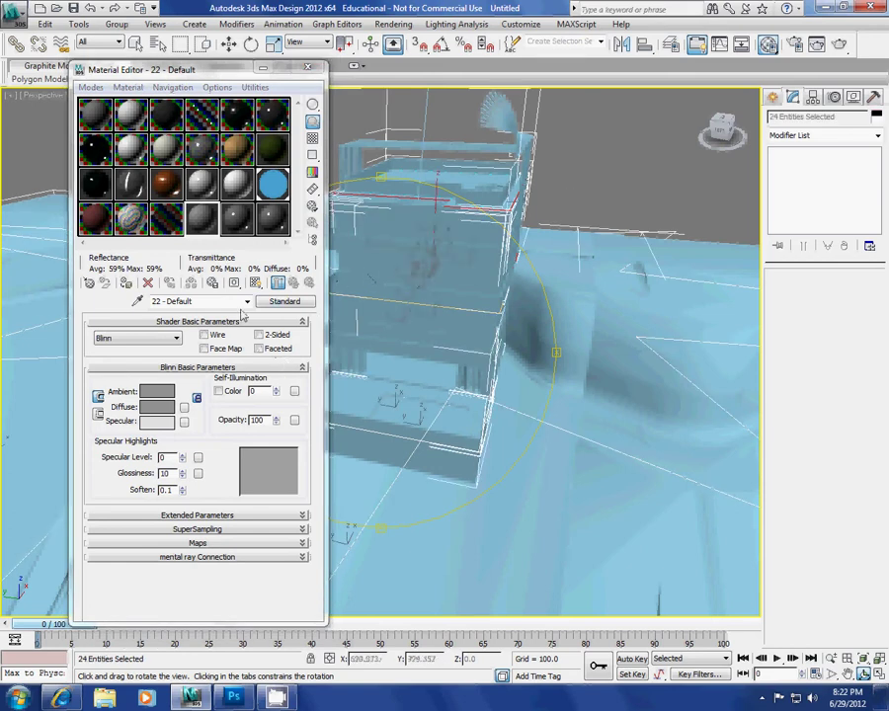
pyautogui.click(125, 282)
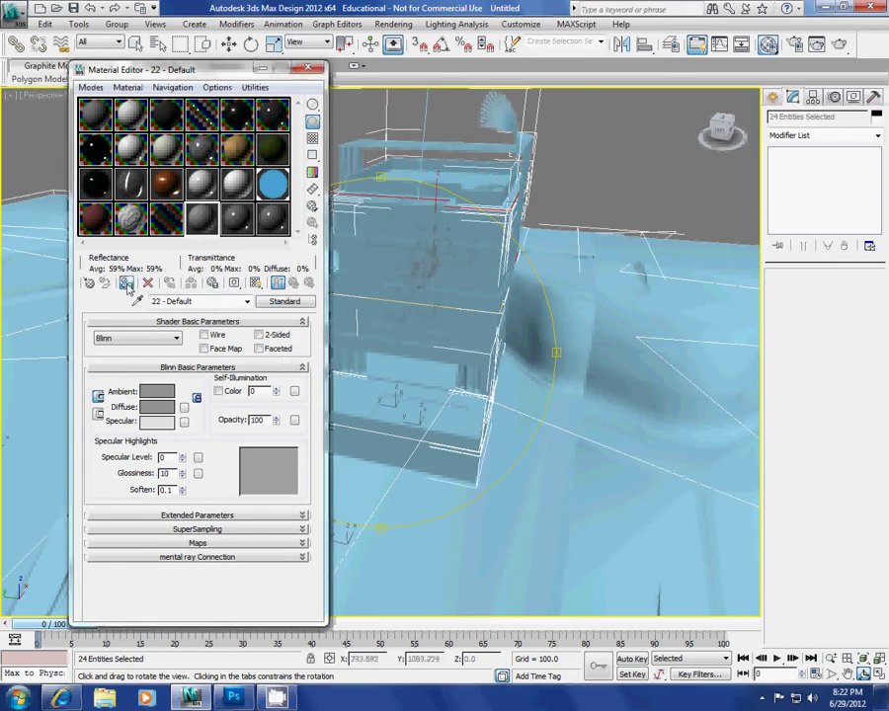
# Lower the opacity of the 22 - Default material to 42
pyautogui.moveTo(427, 320); pyautogui.dragTo(391, 326)
pyautogui.moveTo(247, 71); pyautogui.dragTo(155, 70)
pyautogui.moveTo(286, 212); pyautogui.dragTo(329, 341)
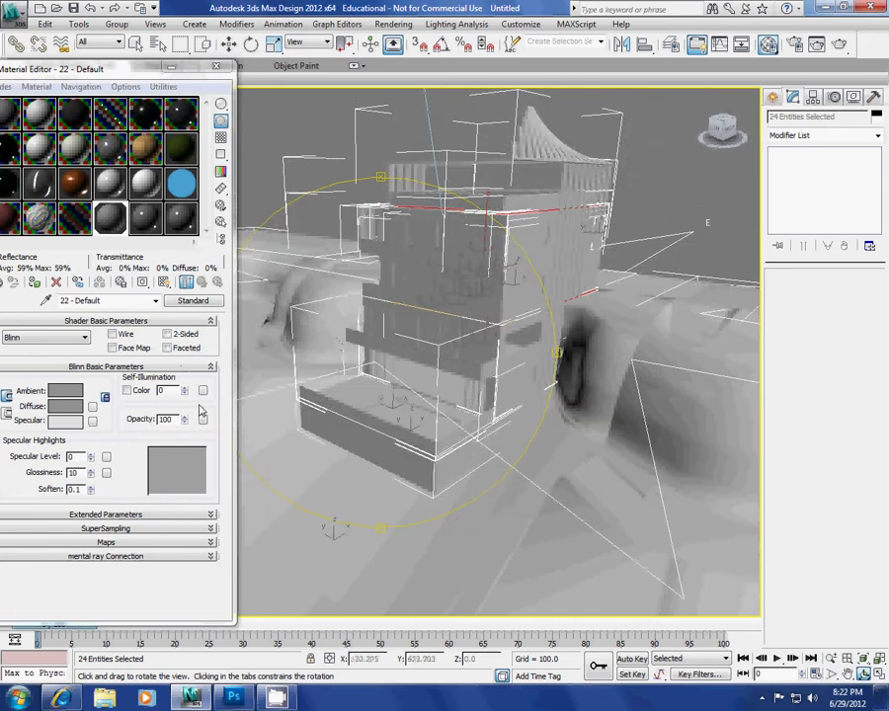
pyautogui.moveTo(185, 423); pyautogui.dragTo(186, 456)
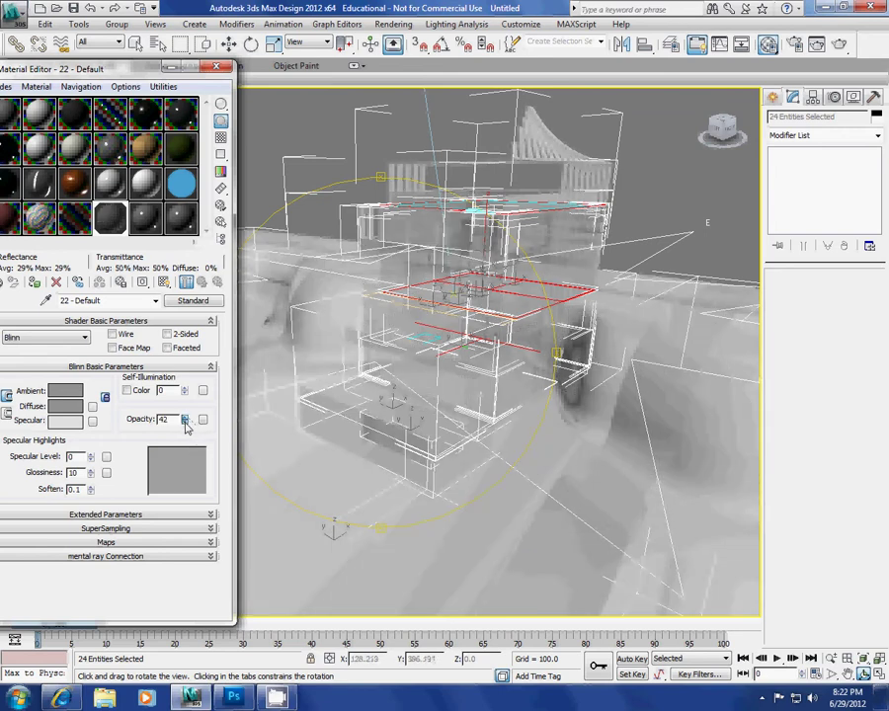
pyautogui.moveTo(228, 424); pyautogui.dragTo(352, 413)
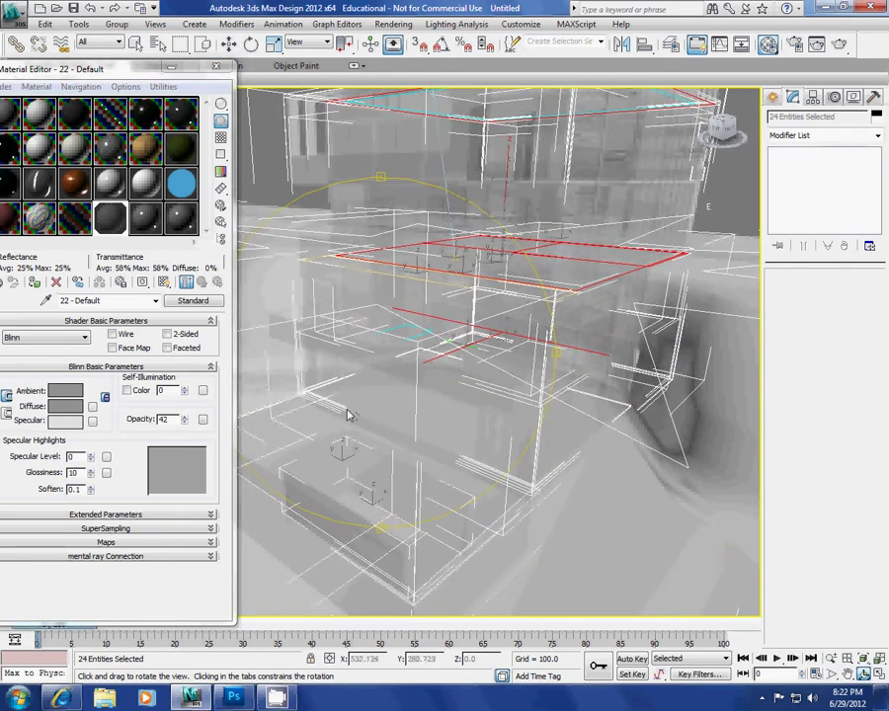
# Convert the 23 - Default material to Standard and set its diffuse color to bright green (red 48, green 255, blue 0)
pyautogui.click(148, 221)
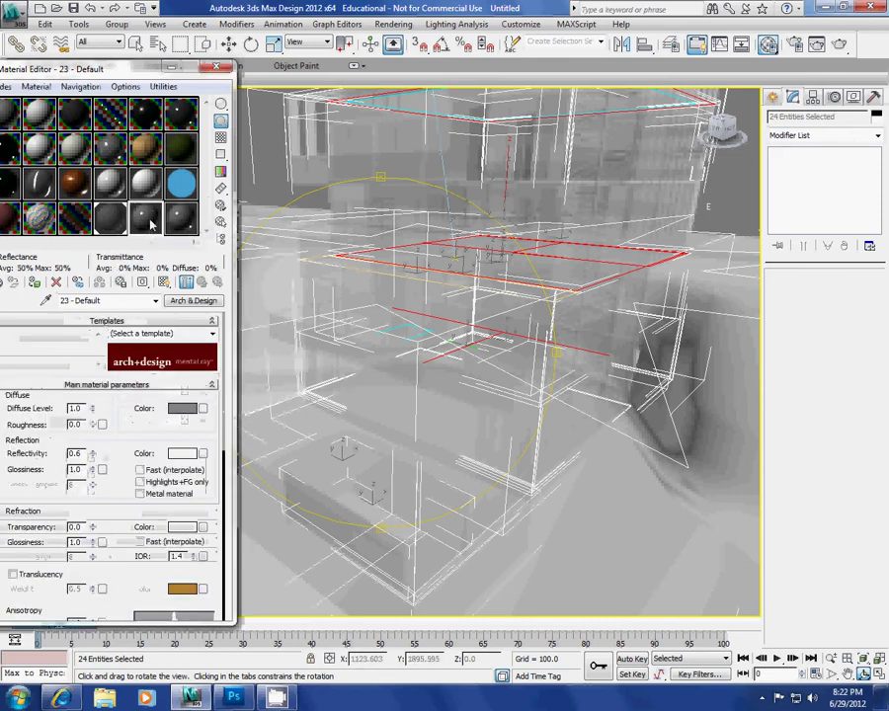
pyautogui.click(192, 300)
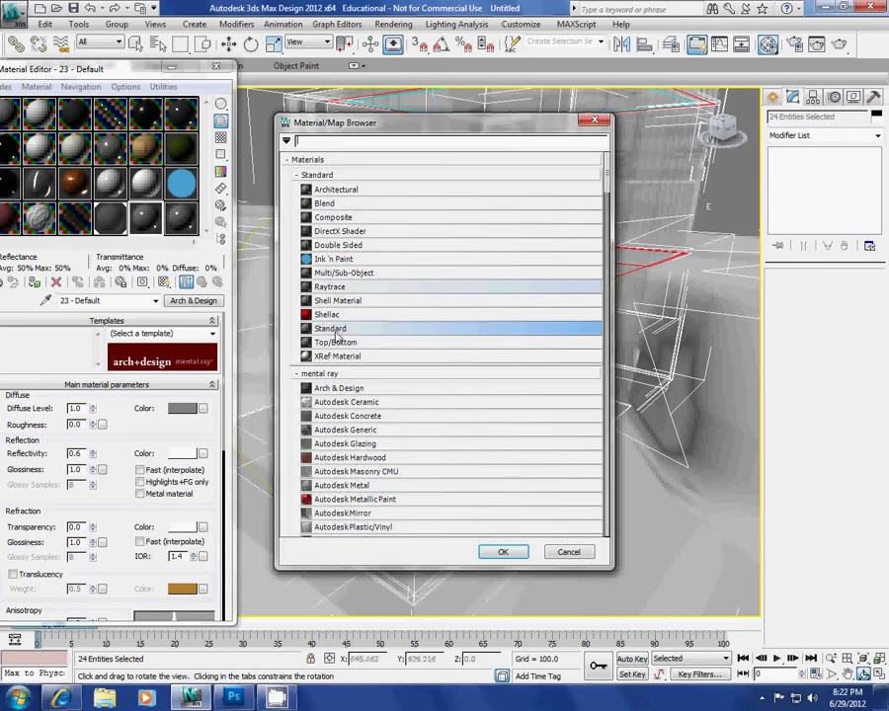
pyautogui.click(504, 552)
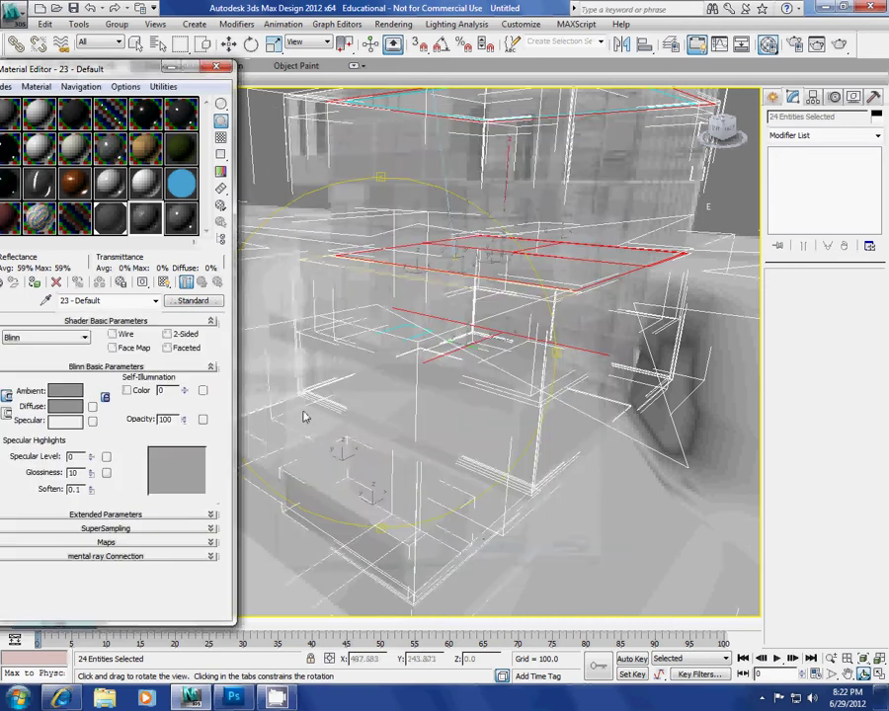
pyautogui.click(65, 406)
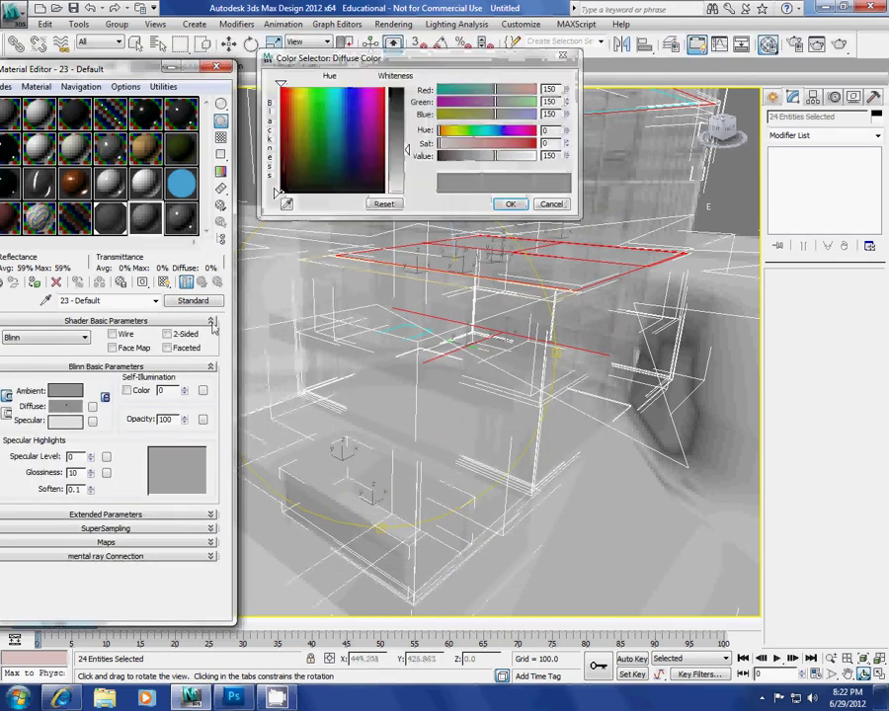
pyautogui.click(310, 90)
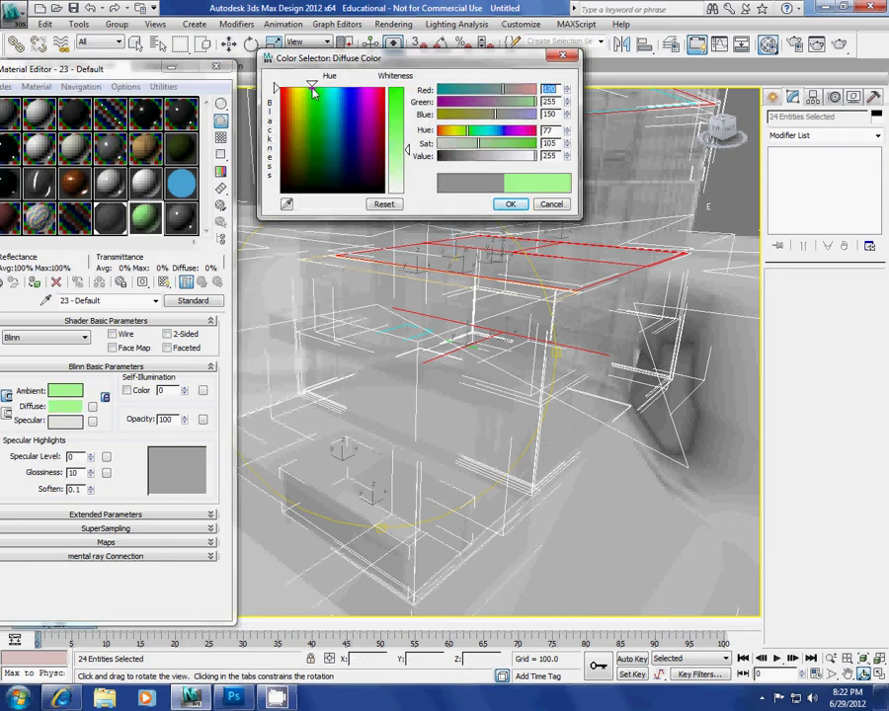
pyautogui.moveTo(404, 150); pyautogui.dragTo(404, 177)
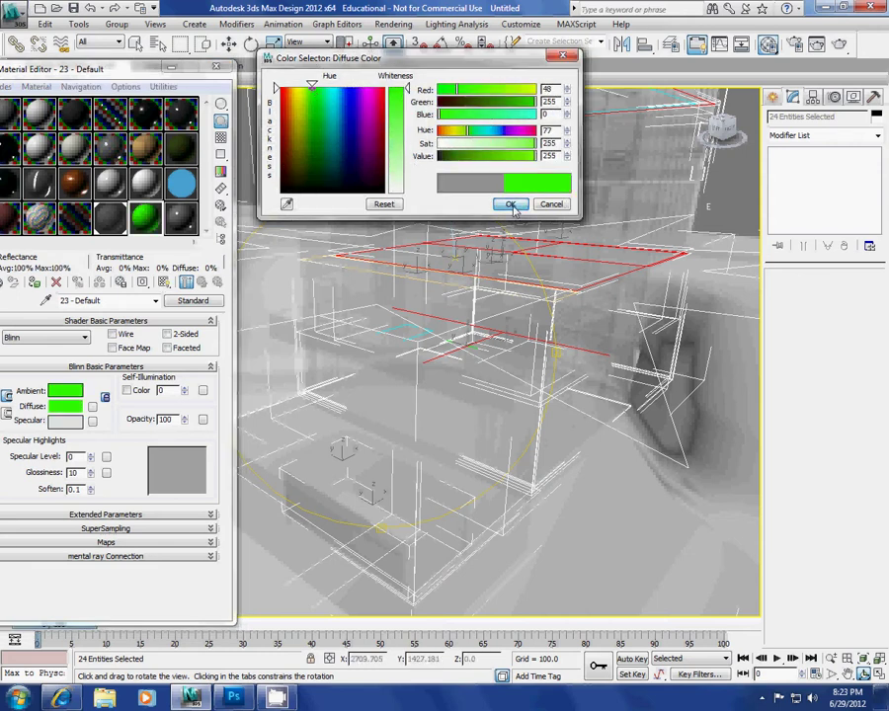
pyautogui.click(511, 204)
# Select the terrain pieces surrounding the house and hide them
pyautogui.scroll(-10, 449, 298)
pyautogui.moveTo(450, 298); pyautogui.dragTo(482, 357)
pyautogui.scroll(3, 482, 357)
pyautogui.scroll(-3, 482, 356)
pyautogui.press('w')
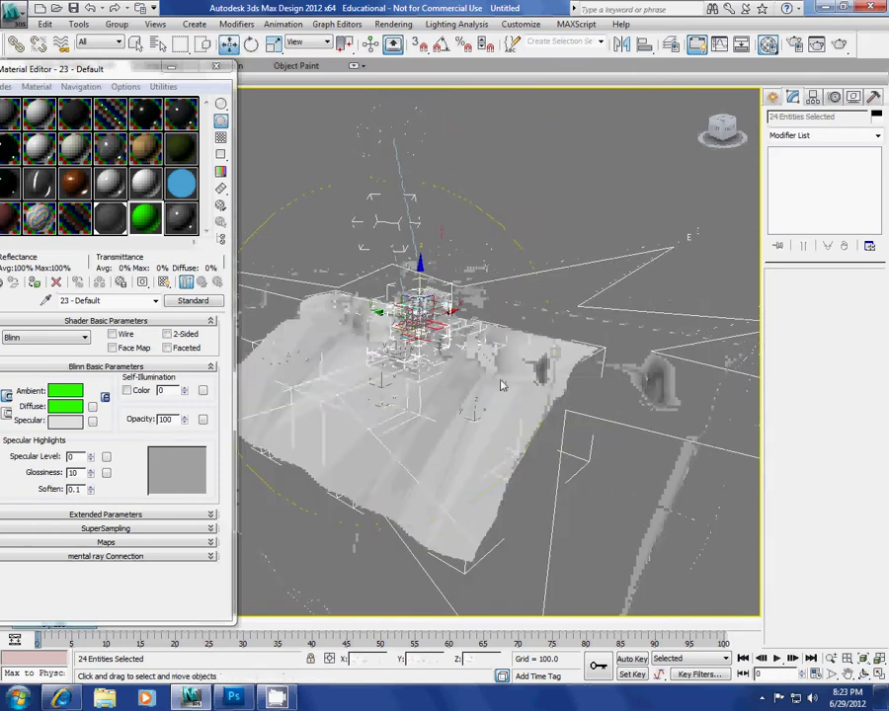
pyautogui.click(502, 385)
pyautogui.keyDown('ctrl'); pyautogui.click(336, 389); pyautogui.keyUp('ctrl')
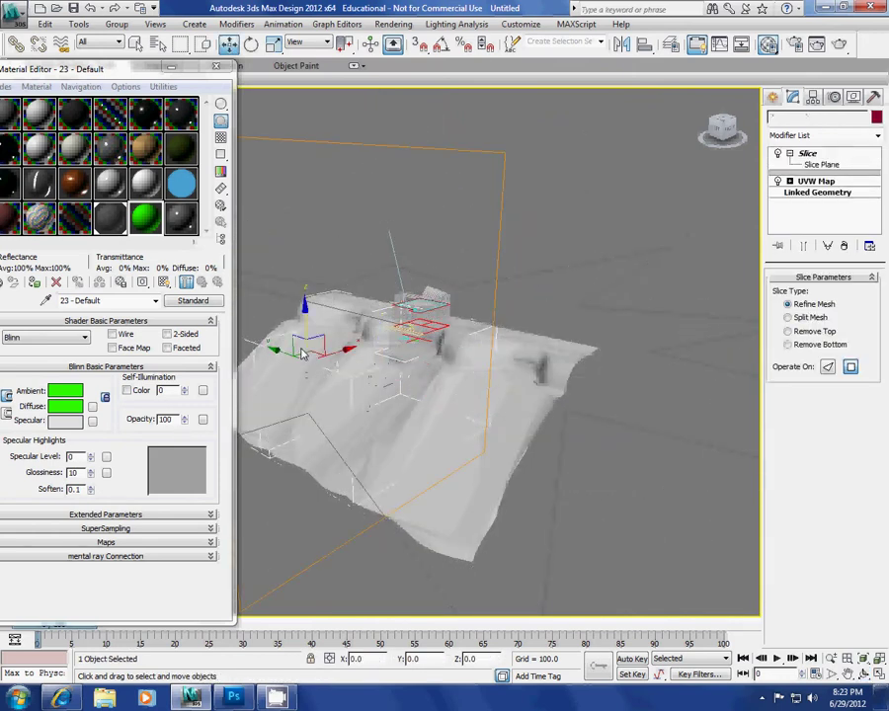
pyautogui.keyDown('ctrl'); pyautogui.click(415, 407); pyautogui.keyUp('ctrl')
pyautogui.keyDown('ctrl'); pyautogui.click(343, 407); pyautogui.keyUp('ctrl')
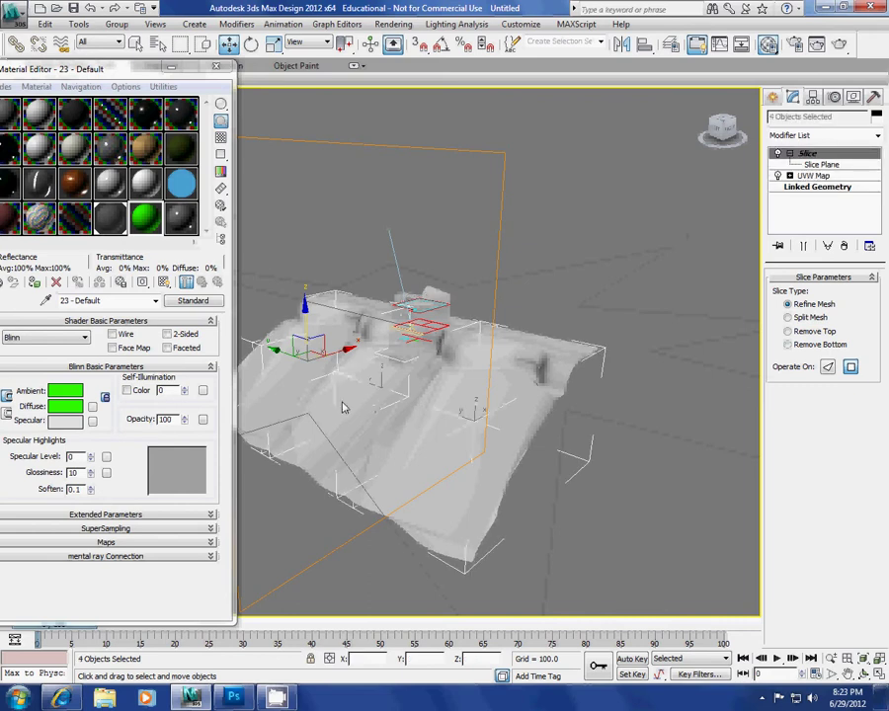
pyautogui.keyDown('ctrl'); pyautogui.click(287, 347); pyautogui.keyUp('ctrl')
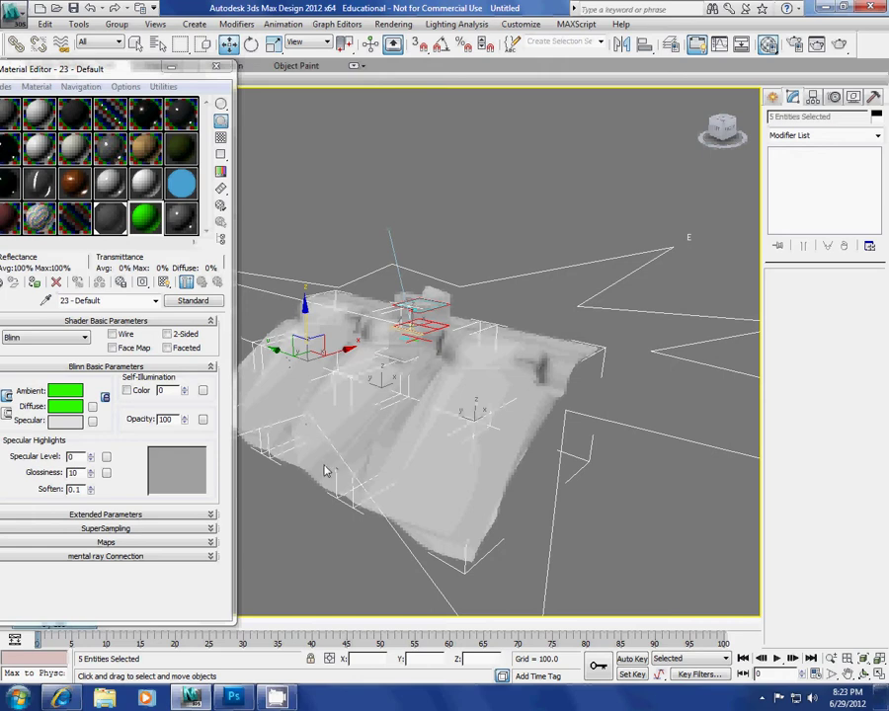
pyautogui.rightClick(413, 455)
pyautogui.click(446, 416)
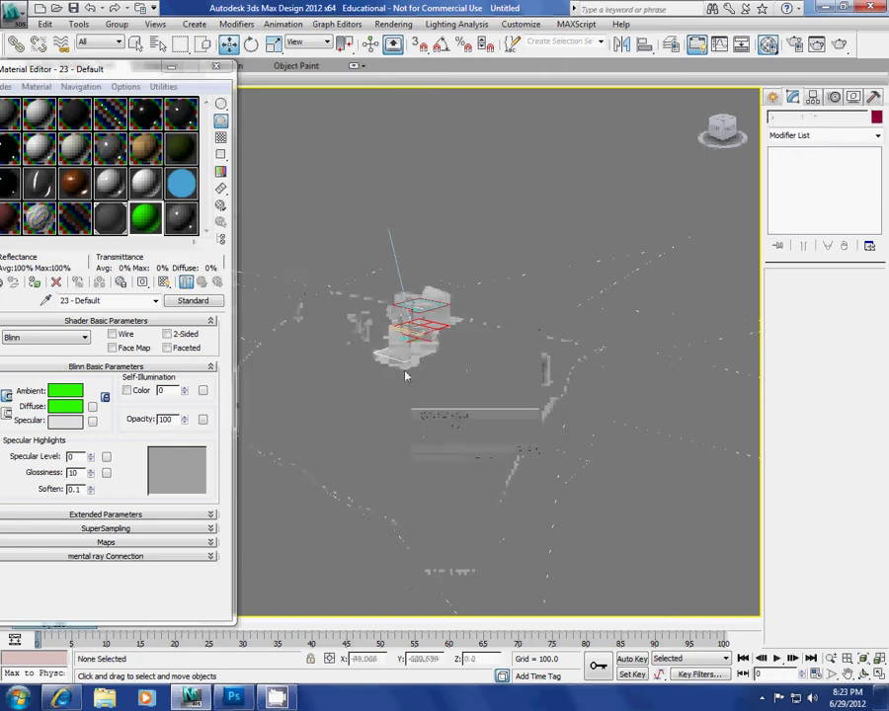
# Examine the see-through house up close and from a distance to check its interior and floor outlines
pyautogui.scroll(3, 397, 389)
pyautogui.keyDown('alt'); pyautogui.moveTo(460, 424); pyautogui.dragTo(499, 349, button='middle'); pyautogui.keyUp('alt')
pyautogui.scroll(4, 554, 403)
pyautogui.moveTo(553, 402); pyautogui.dragTo(392, 408, button='middle')
pyautogui.scroll(5, 514, 446)
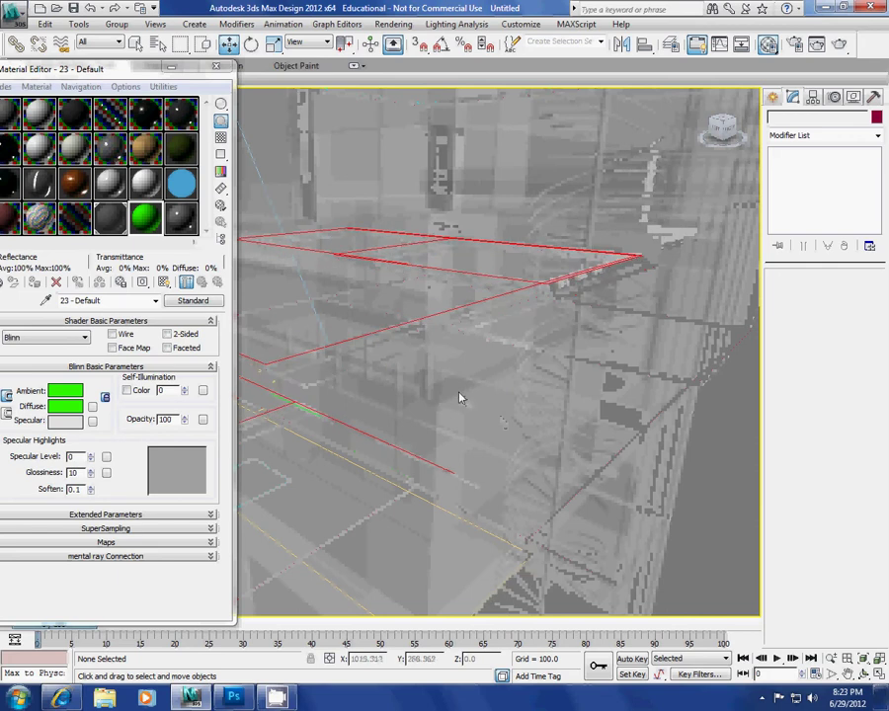
pyautogui.keyDown('alt'); pyautogui.moveTo(461, 397); pyautogui.dragTo(327, 185, button='middle'); pyautogui.keyUp('alt')
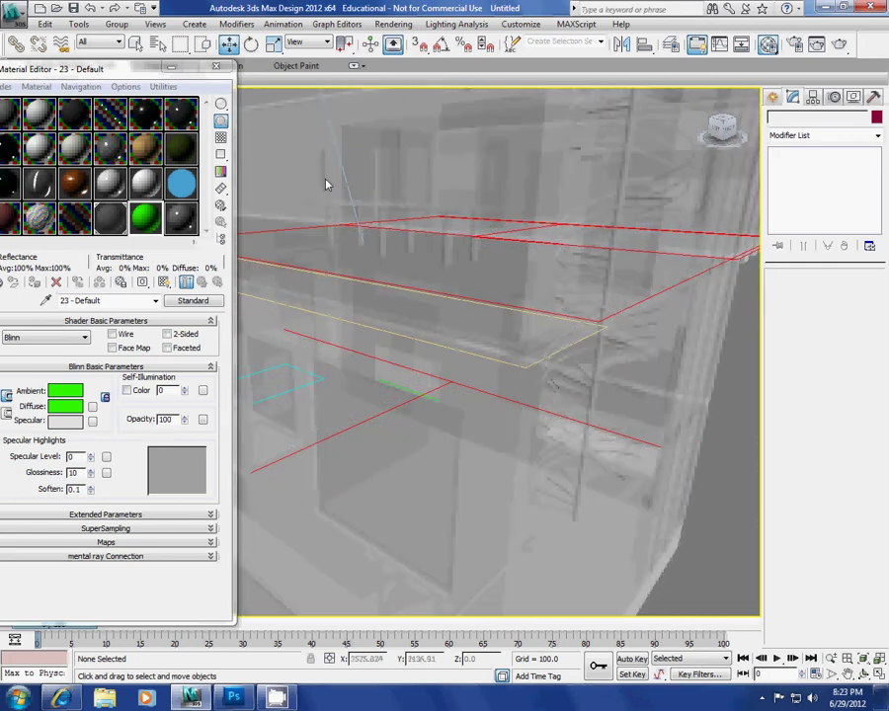
pyautogui.click(116, 44)
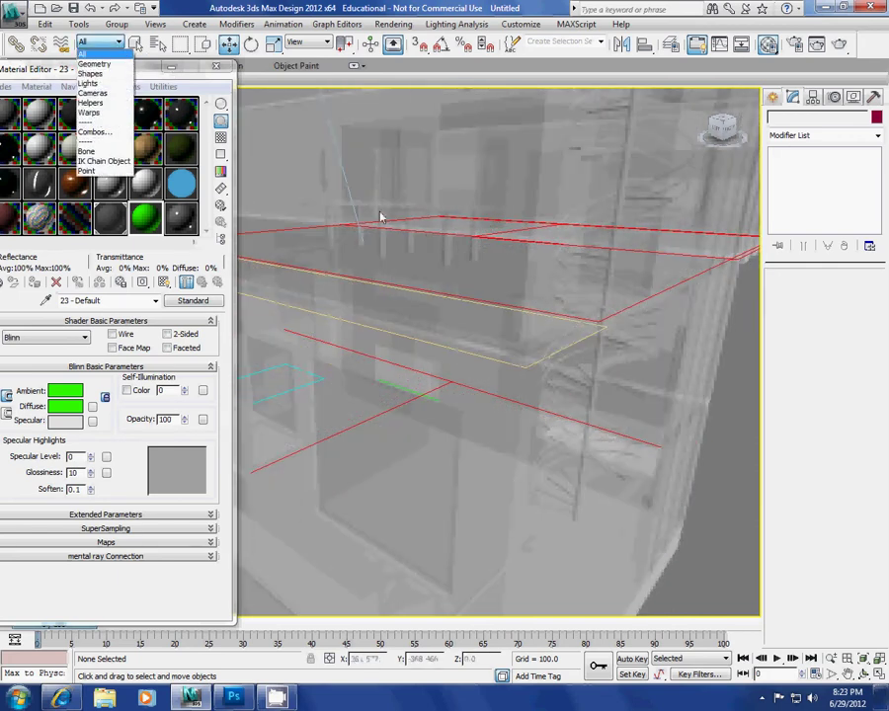
pyautogui.click(530, 386)
pyautogui.scroll(-8, 474, 405)
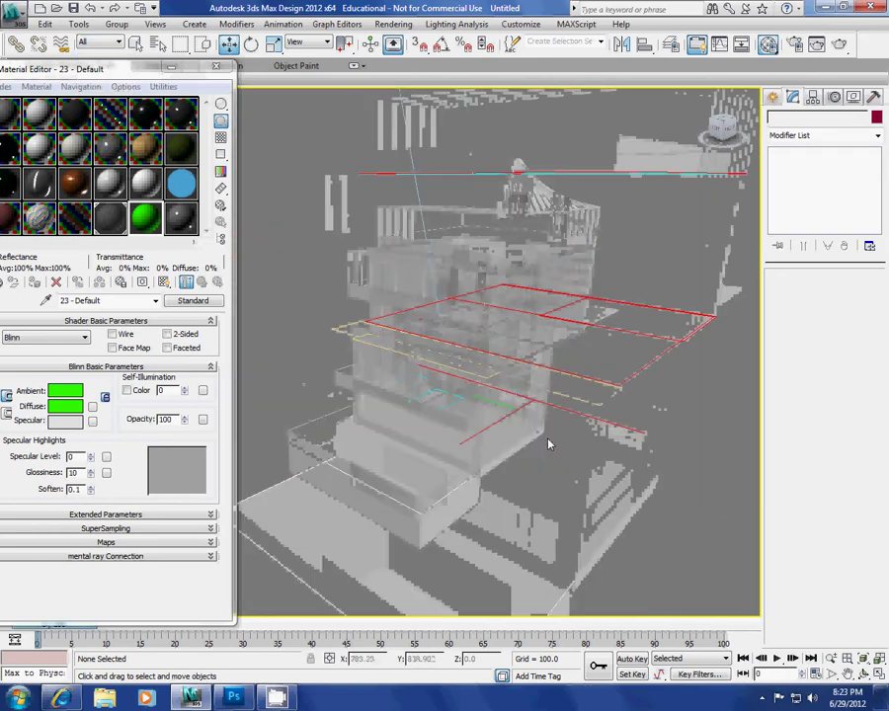
pyautogui.scroll(4, 533, 425)
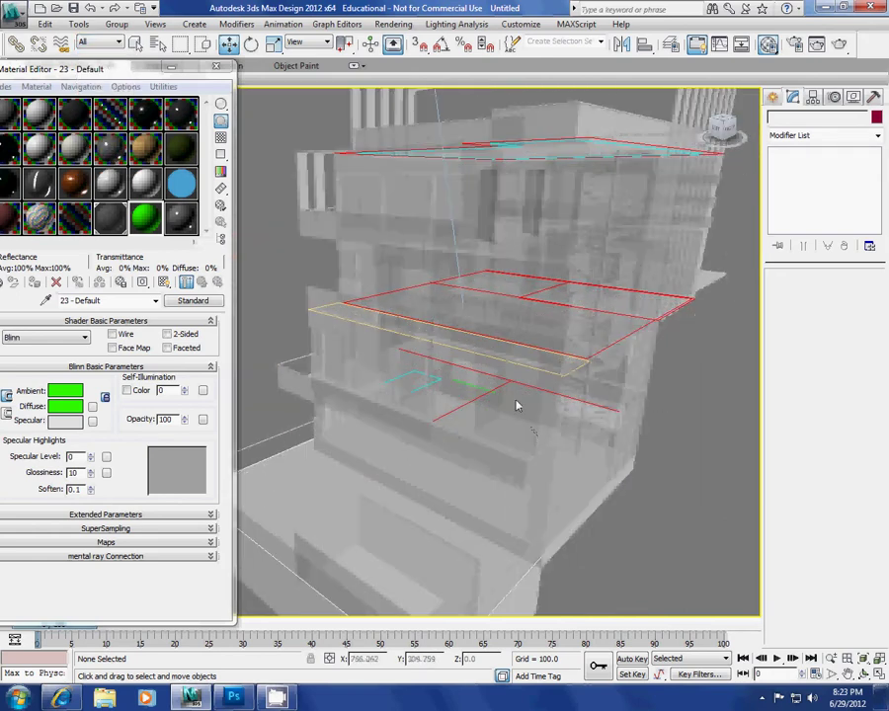
# Select the house's layer and floor objects by name from the scene's object list
pyautogui.click(116, 41)
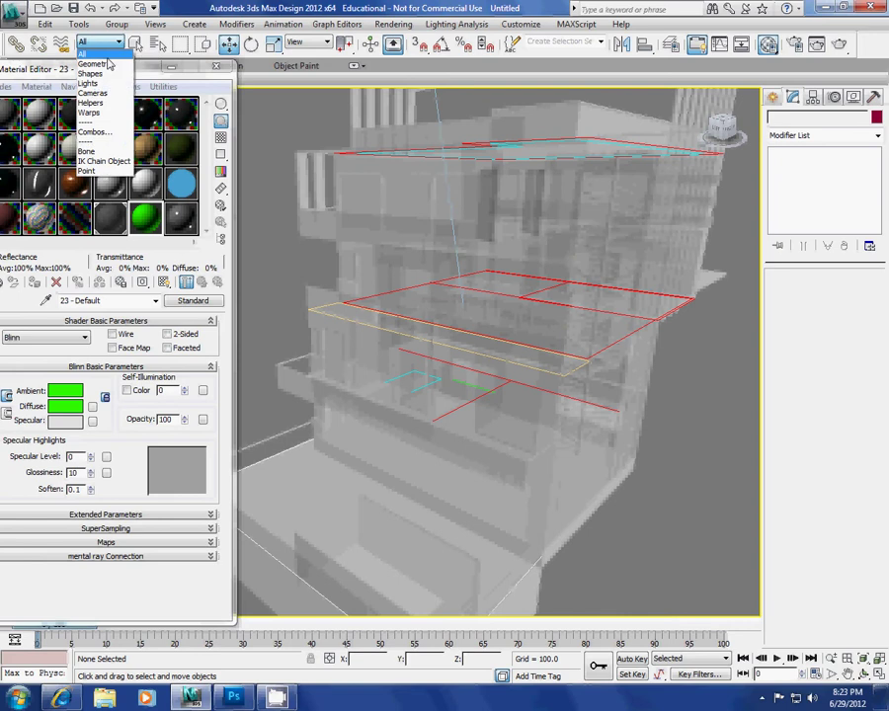
pyautogui.click(117, 42)
pyautogui.click(135, 44)
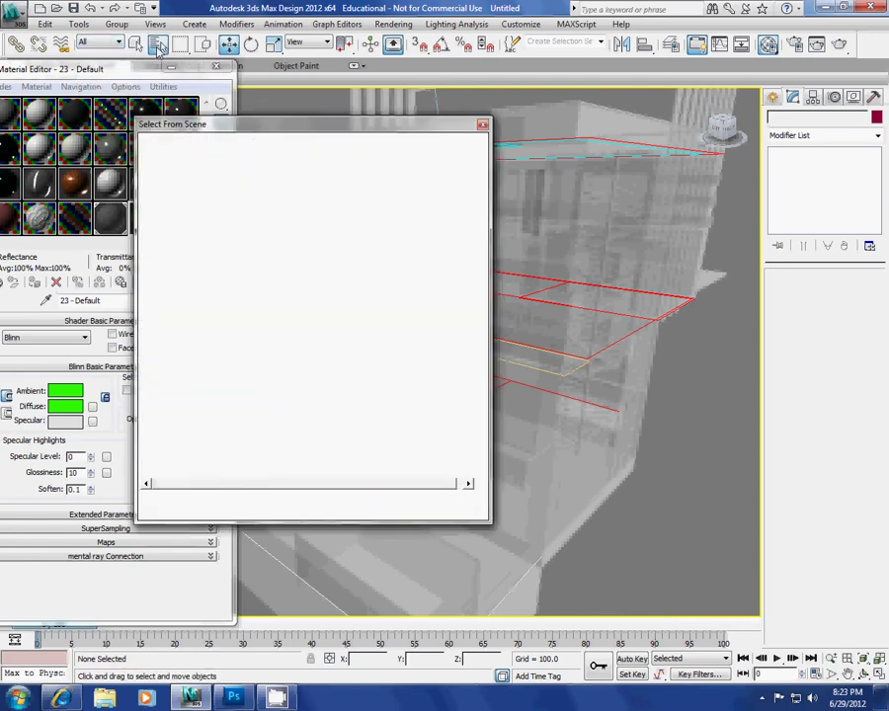
pyautogui.click(164, 160)
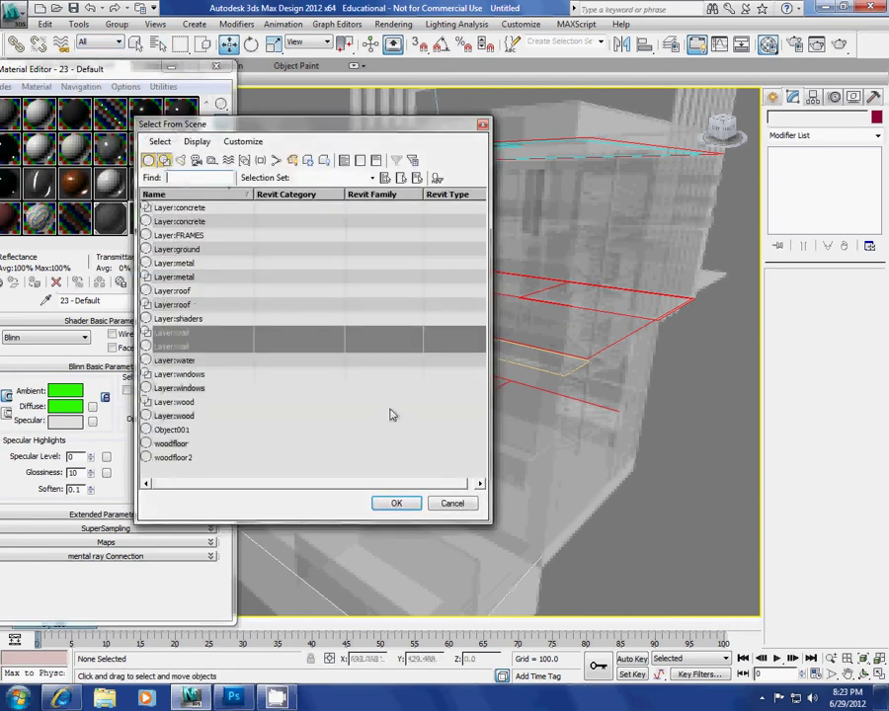
pyautogui.click(398, 504)
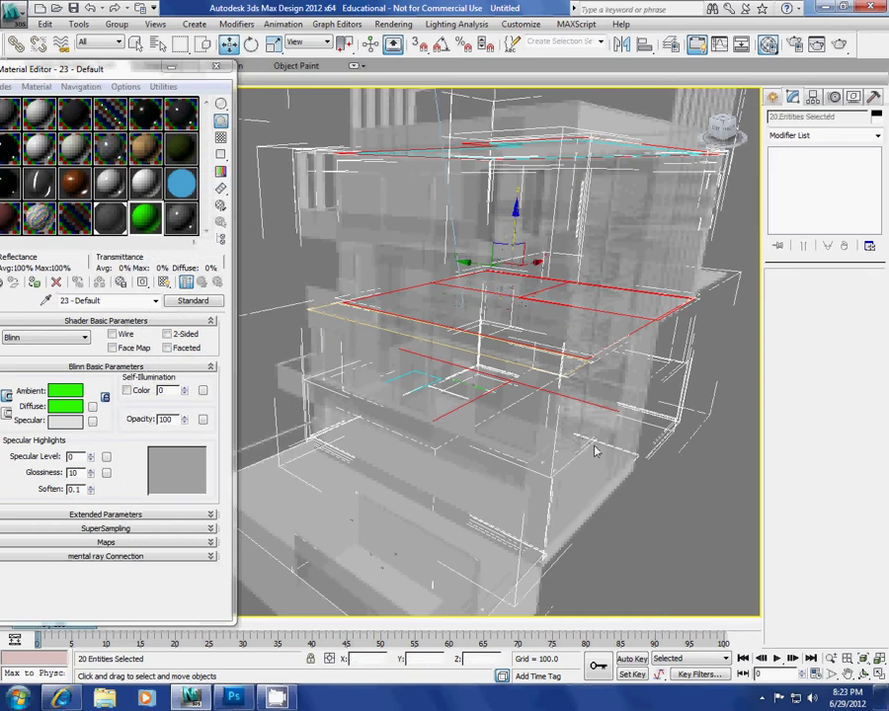
pyautogui.click(158, 44)
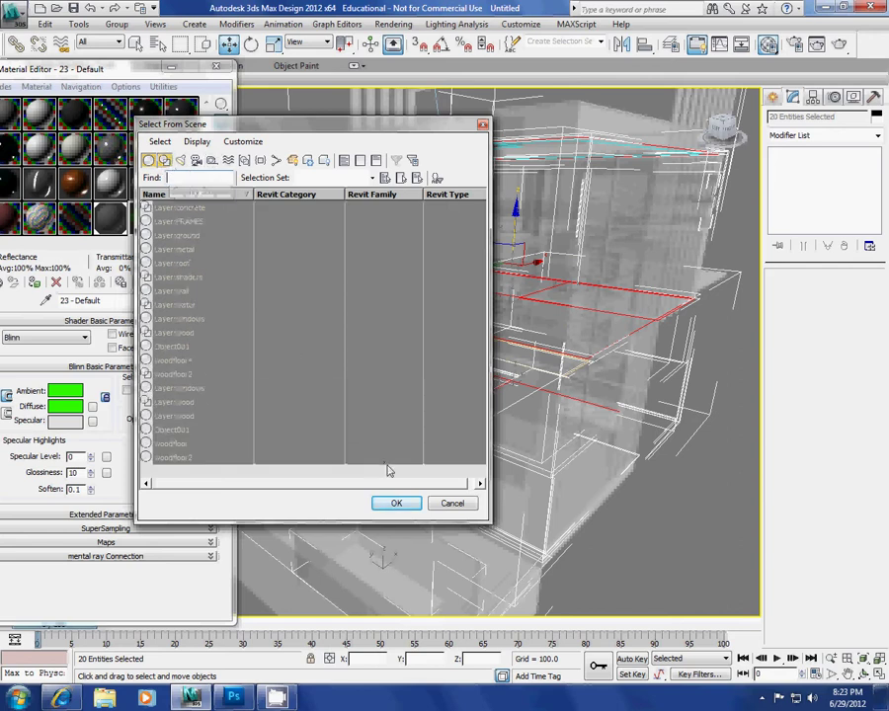
pyautogui.click(396, 503)
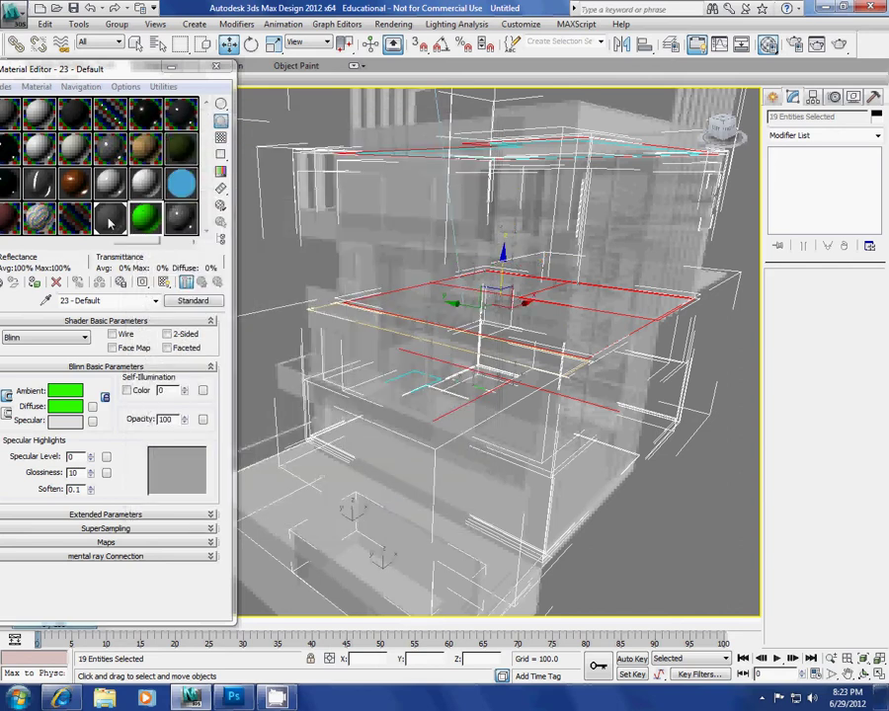
# Raise the self-illumination of the semi-transparent 22 - Default material to 84
pyautogui.click(110, 221)
pyautogui.moveTo(50, 69); pyautogui.dragTo(124, 65)
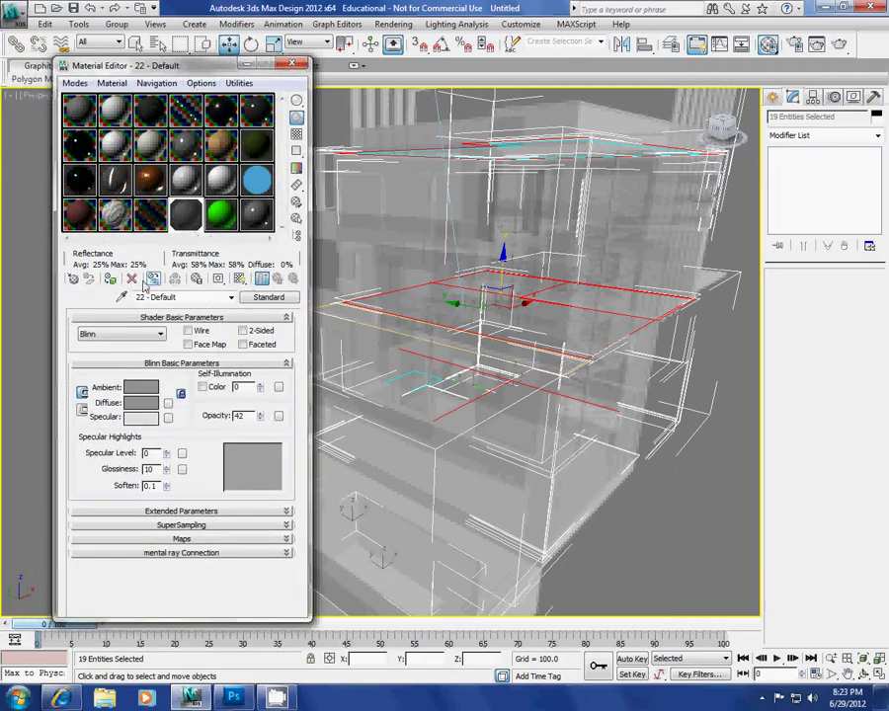
pyautogui.keyDown('alt'); pyautogui.moveTo(554, 400); pyautogui.dragTo(438, 422, button='middle'); pyautogui.keyUp('alt')
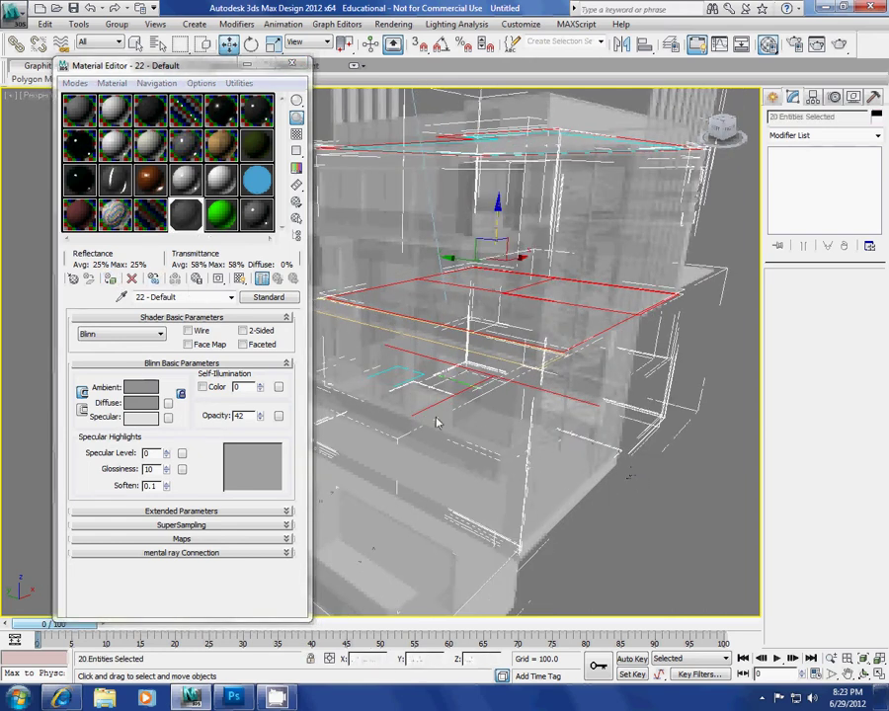
pyautogui.click(149, 213)
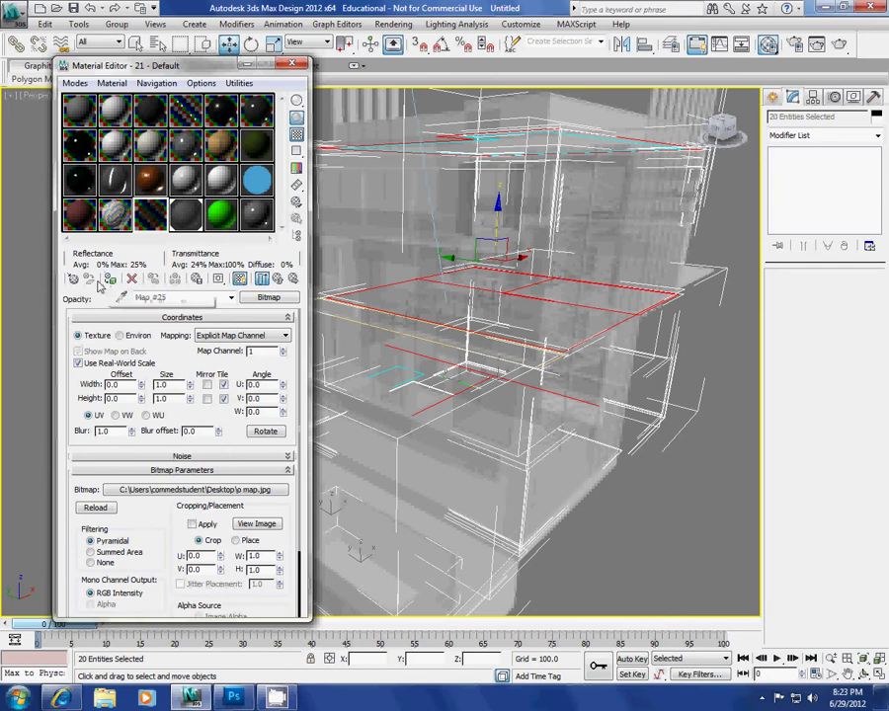
pyautogui.click(185, 215)
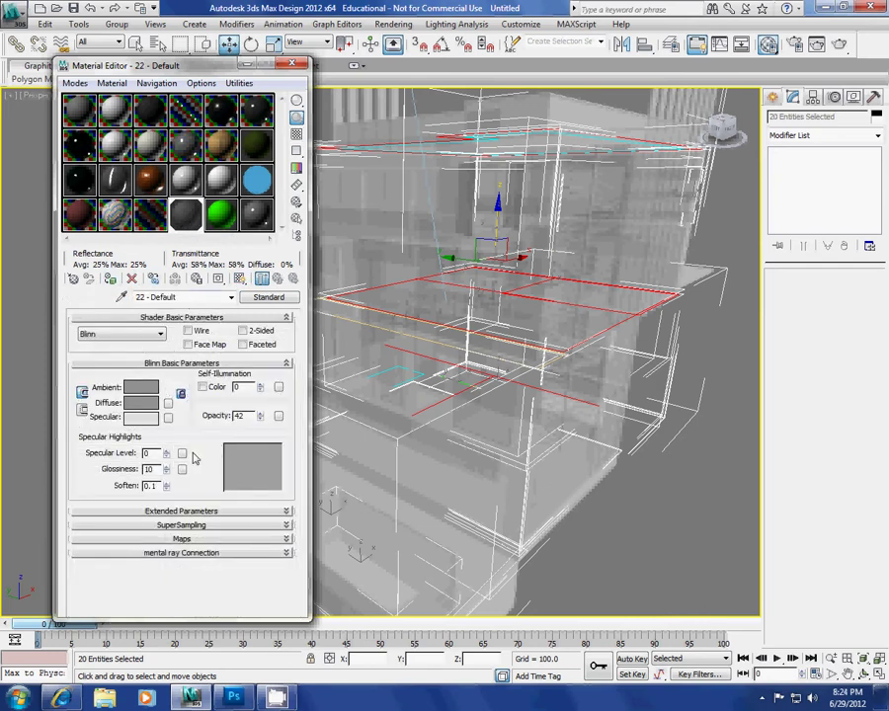
pyautogui.moveTo(261, 387); pyautogui.dragTo(263, 372)
pyautogui.click(264, 331)
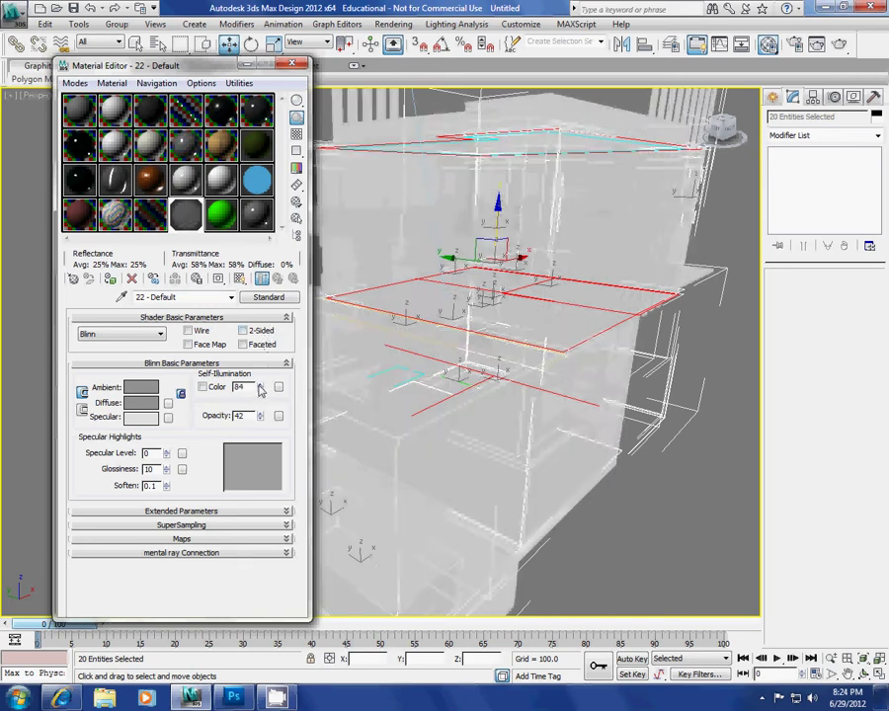
# Create a standard box about 96 long, 160 wide and 89 high on the ground beside the house
pyautogui.click(221, 214)
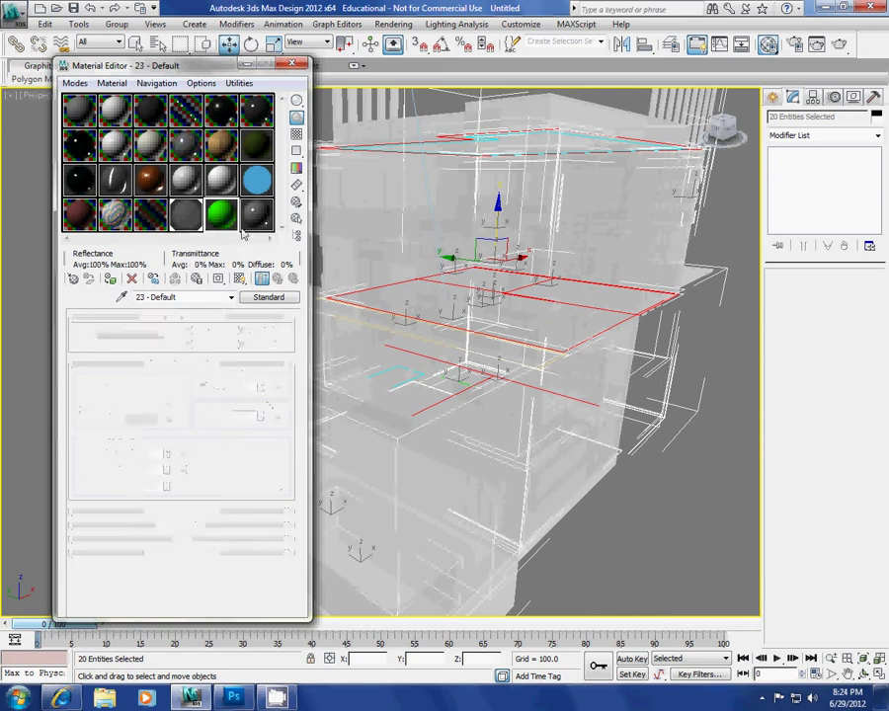
pyautogui.scroll(-5, 456, 351)
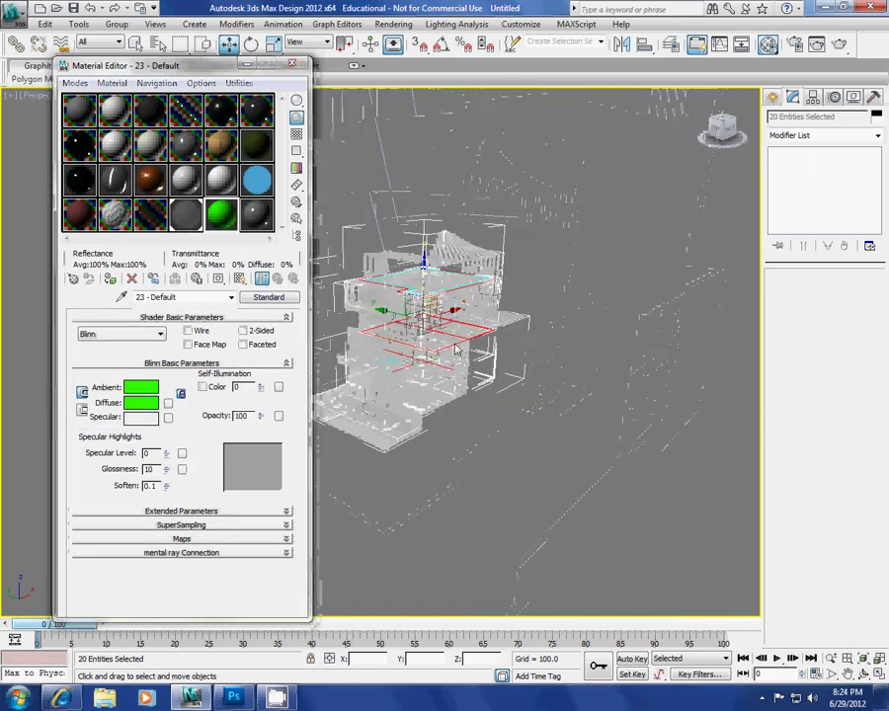
pyautogui.click(773, 97)
pyautogui.click(798, 186)
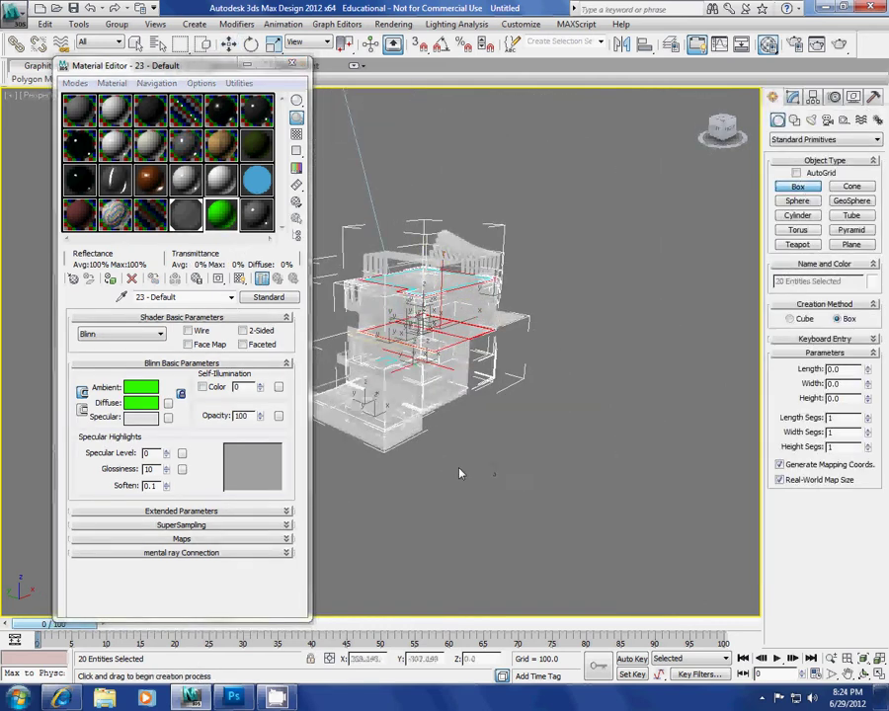
pyautogui.scroll(-2, 459, 473)
pyautogui.keyDown('alt'); pyautogui.moveTo(452, 476); pyautogui.dragTo(462, 445, button='middle'); pyautogui.keyUp('alt')
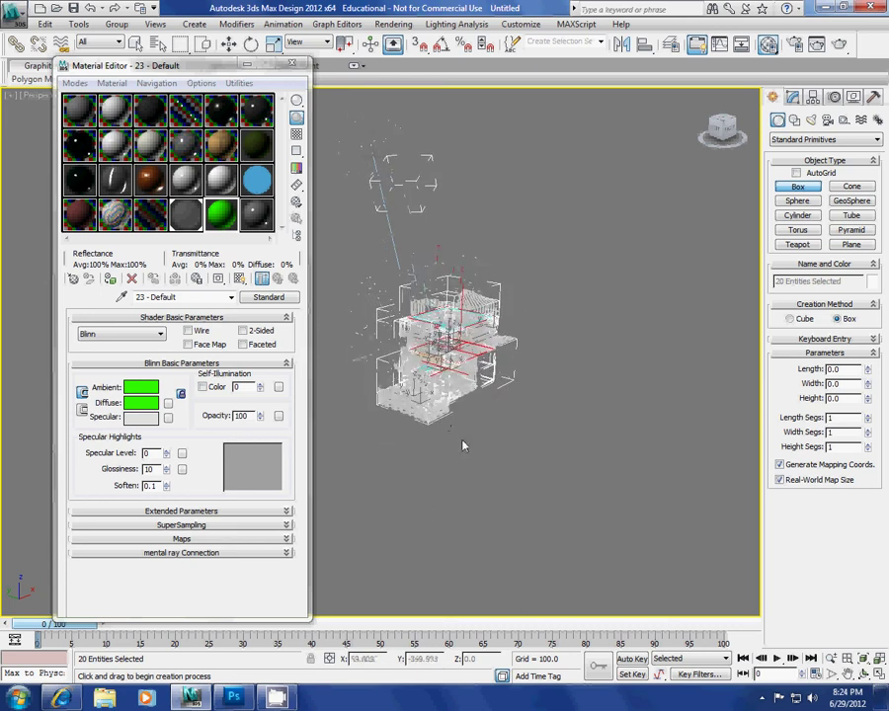
pyautogui.moveTo(470, 441); pyautogui.dragTo(502, 446)
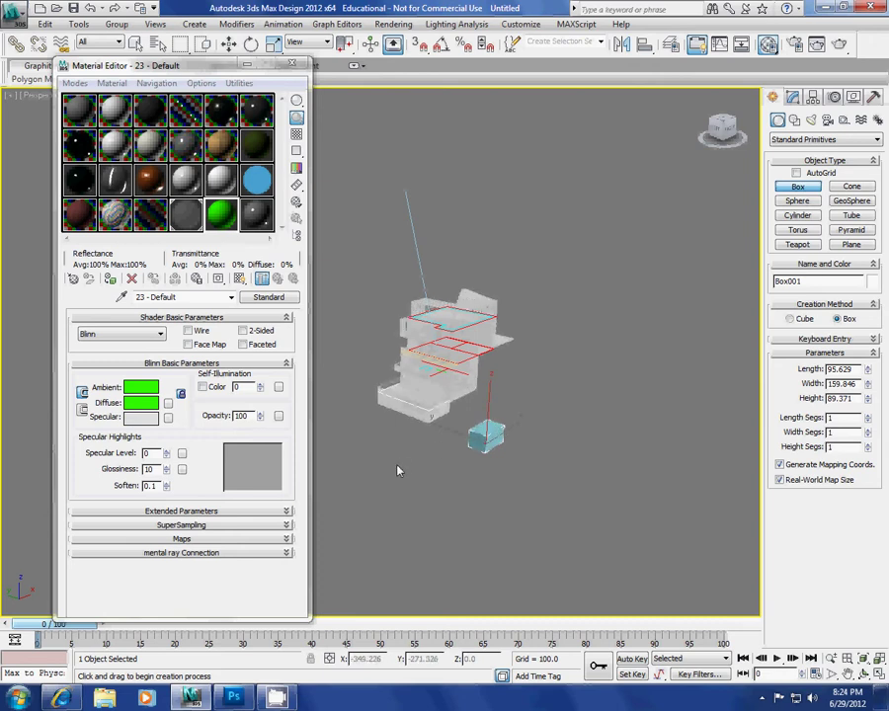
# Raise the box and move it towards the house, to about X 296, Y -48, Z 114
pyautogui.press('w')
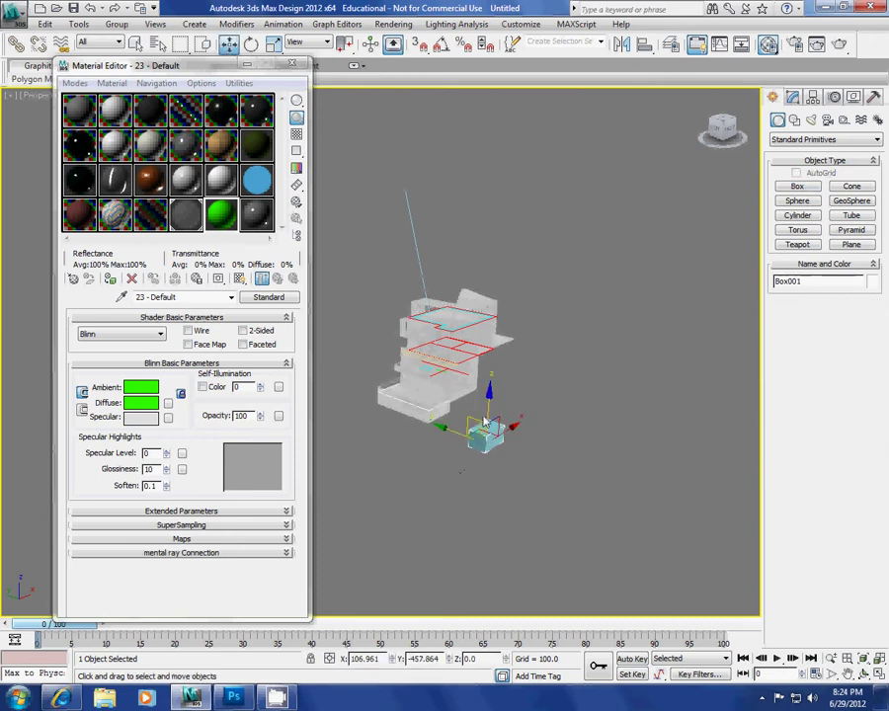
pyautogui.scroll(5, 494, 410)
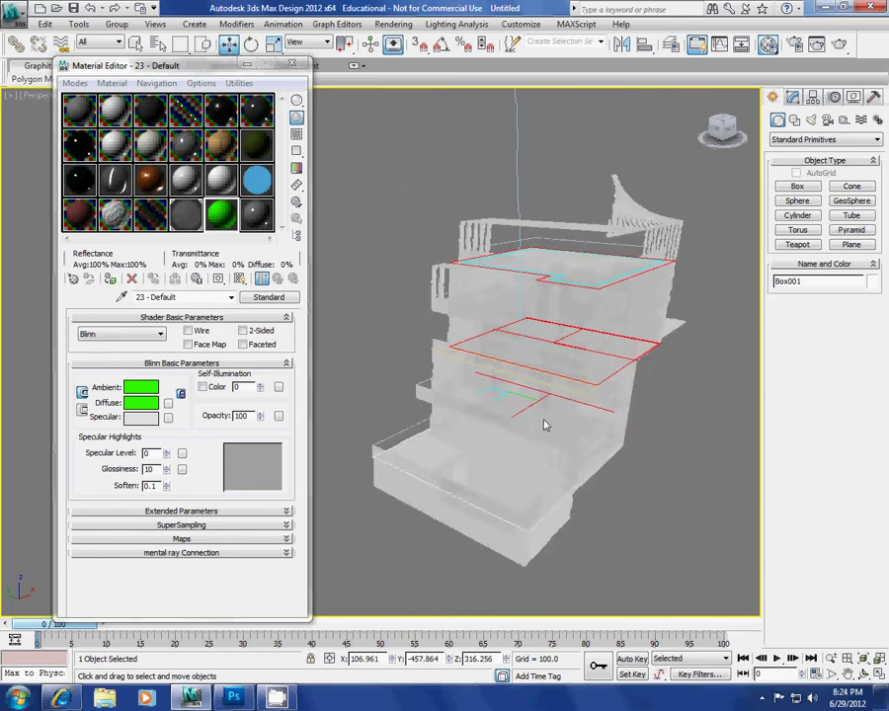
pyautogui.scroll(-5, 444, 397)
pyautogui.scroll(2, 415, 368)
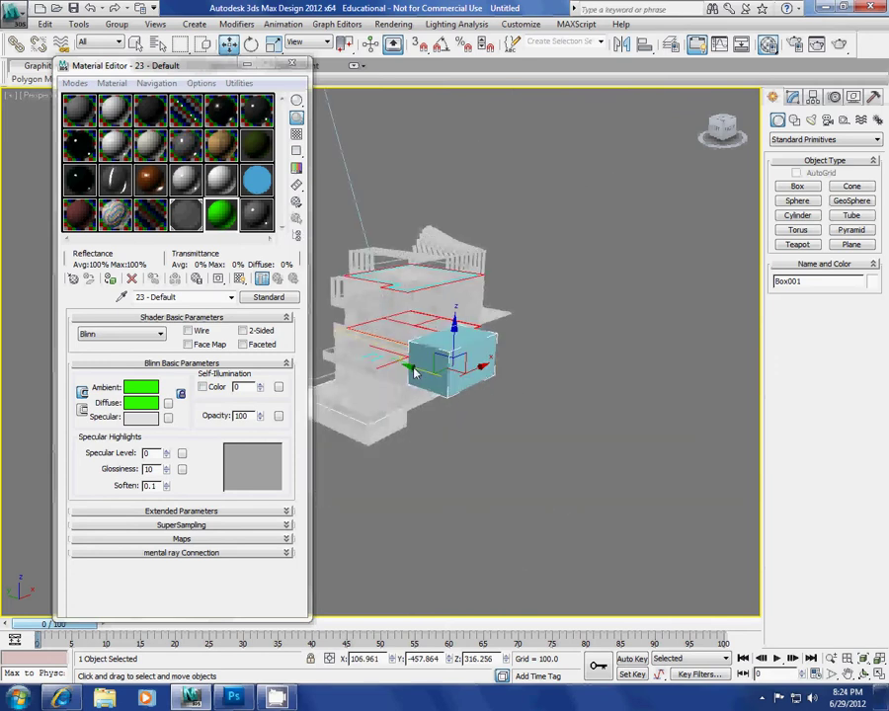
pyautogui.moveTo(415, 372); pyautogui.dragTo(453, 373)
pyautogui.scroll(3, 395, 411)
pyautogui.keyDown('alt'); pyautogui.moveTo(412, 400); pyautogui.dragTo(556, 314, button='middle'); pyautogui.keyUp('alt')
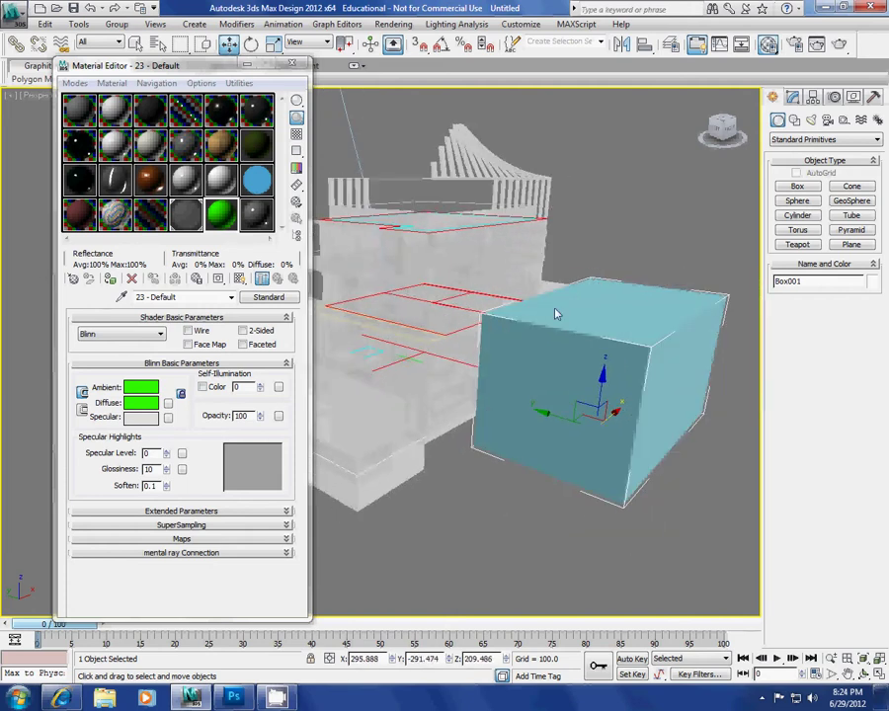
pyautogui.moveTo(604, 388); pyautogui.dragTo(405, 472)
pyautogui.keyDown('alt'); pyautogui.moveTo(404, 472); pyautogui.dragTo(494, 438, button='middle'); pyautogui.keyUp('alt')
pyautogui.scroll(-5, 494, 438)
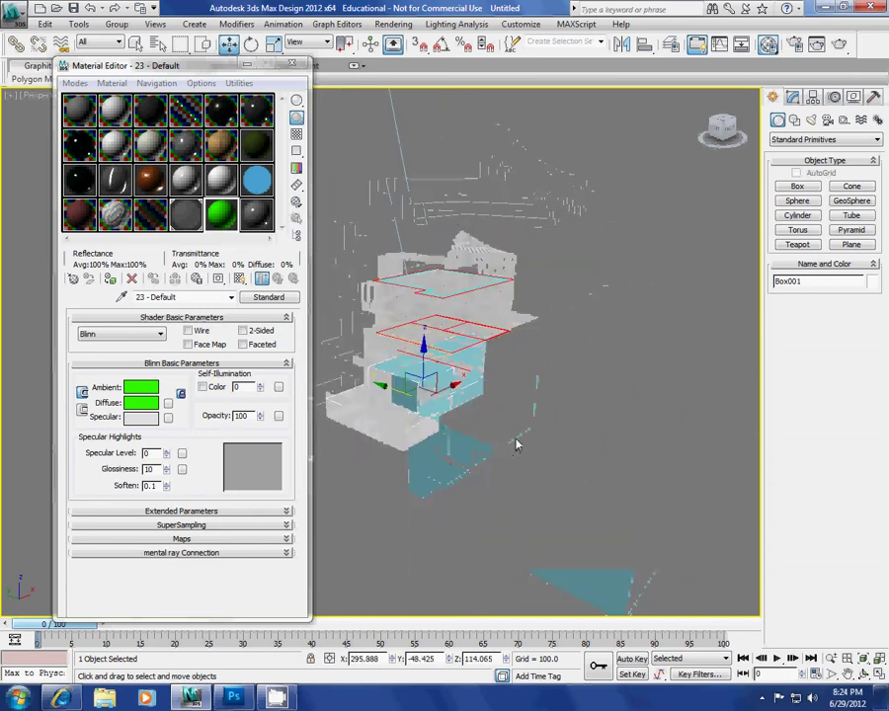
# Position the box inside the house's floor plan in the top view, at about X 1049, Y 479
pyautogui.scroll(10, 504, 455)
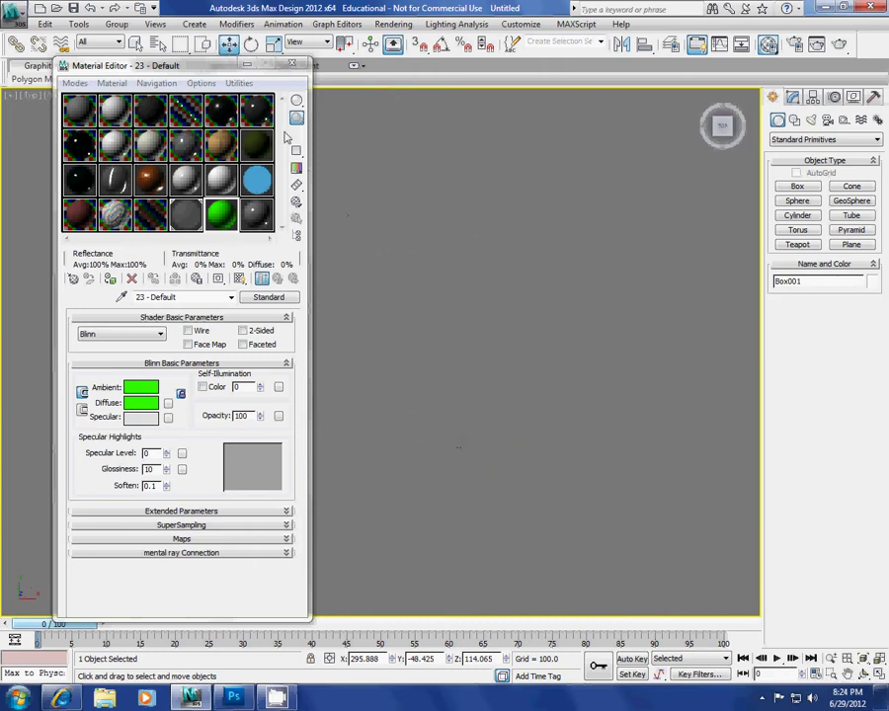
pyautogui.click(291, 64)
pyautogui.scroll(-4, 385, 340)
pyautogui.scroll(-3, 499, 382)
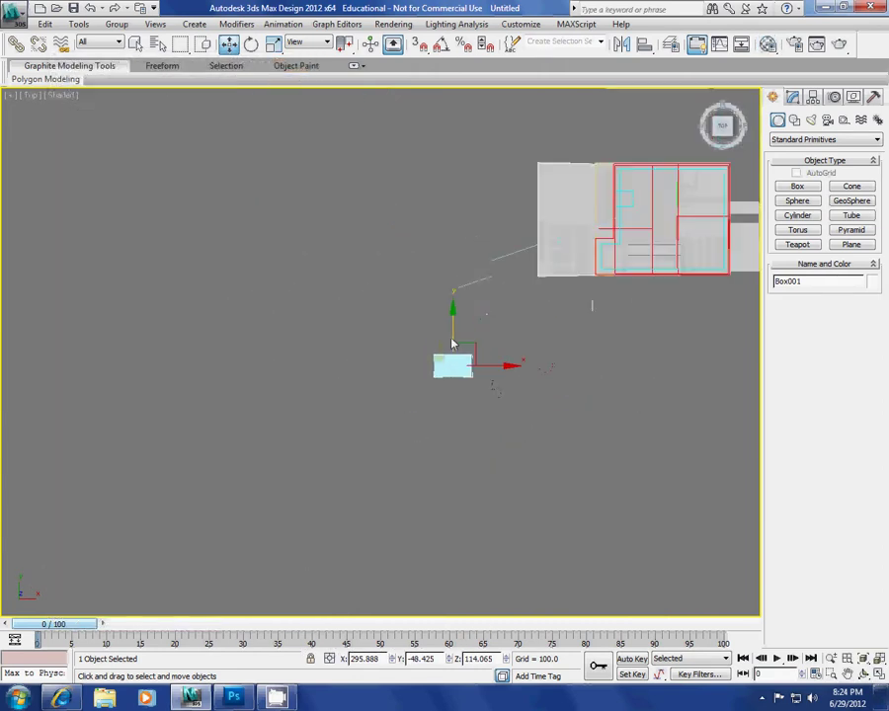
pyautogui.moveTo(472, 350); pyautogui.dragTo(573, 280)
pyautogui.scroll(3, 501, 327)
pyautogui.scroll(-2, 433, 360)
pyautogui.scroll(3, 482, 327)
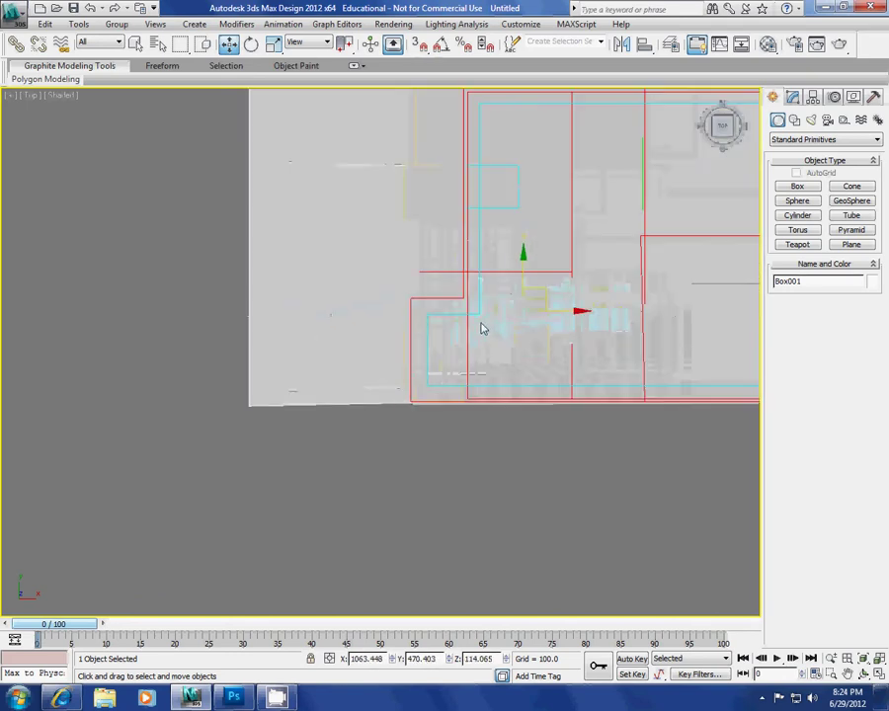
pyautogui.scroll(1, 482, 302)
pyautogui.moveTo(474, 298)
pyautogui.mouseDown()
pyautogui.moveTo(454, 298)
pyautogui.moveTo(467, 293)
pyautogui.mouseUp()
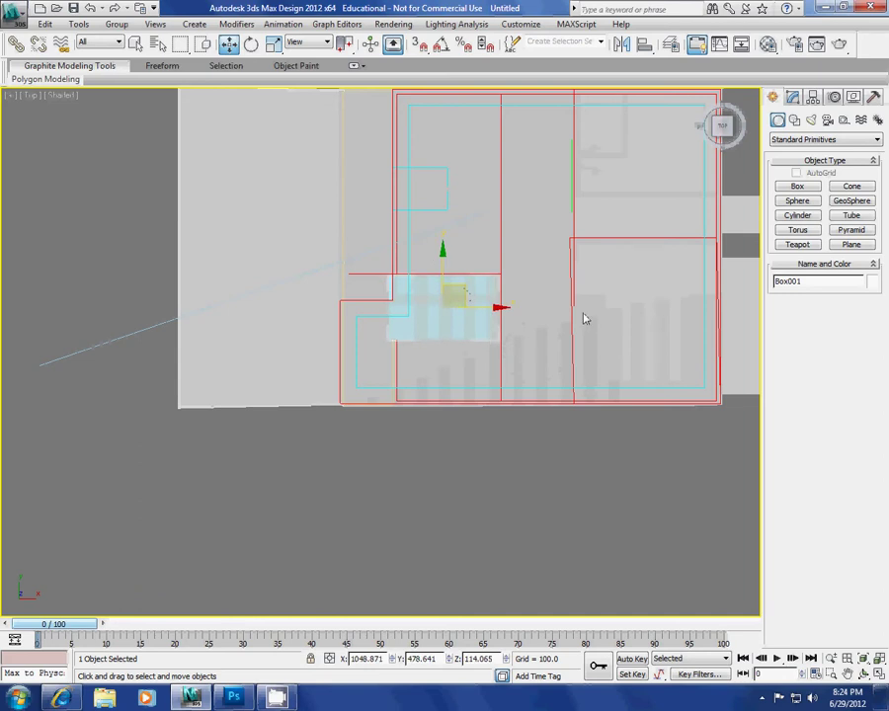
# Enlarge the box to about 255 long and 307 wide and align it with the lower edge of the floor plan
pyautogui.click(794, 97)
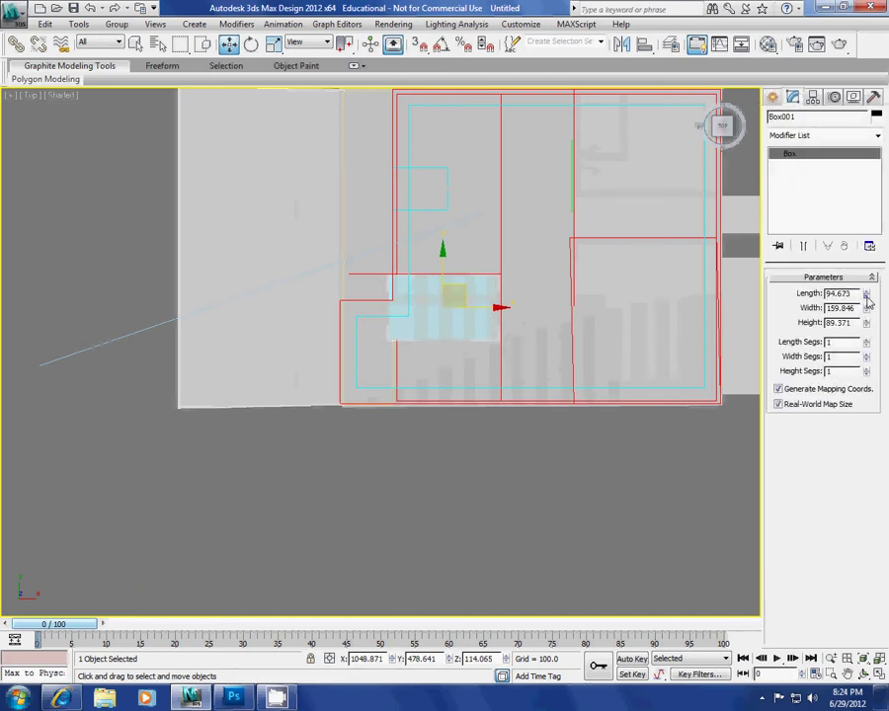
pyautogui.moveTo(866, 296); pyautogui.dragTo(869, 246)
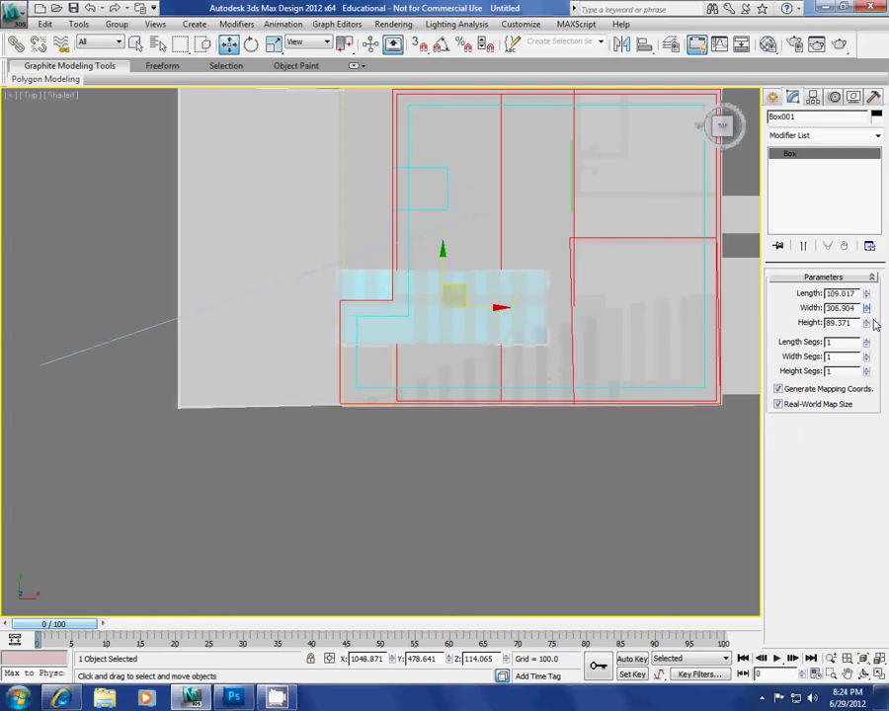
pyautogui.moveTo(538, 311); pyautogui.dragTo(539, 295, button='middle')
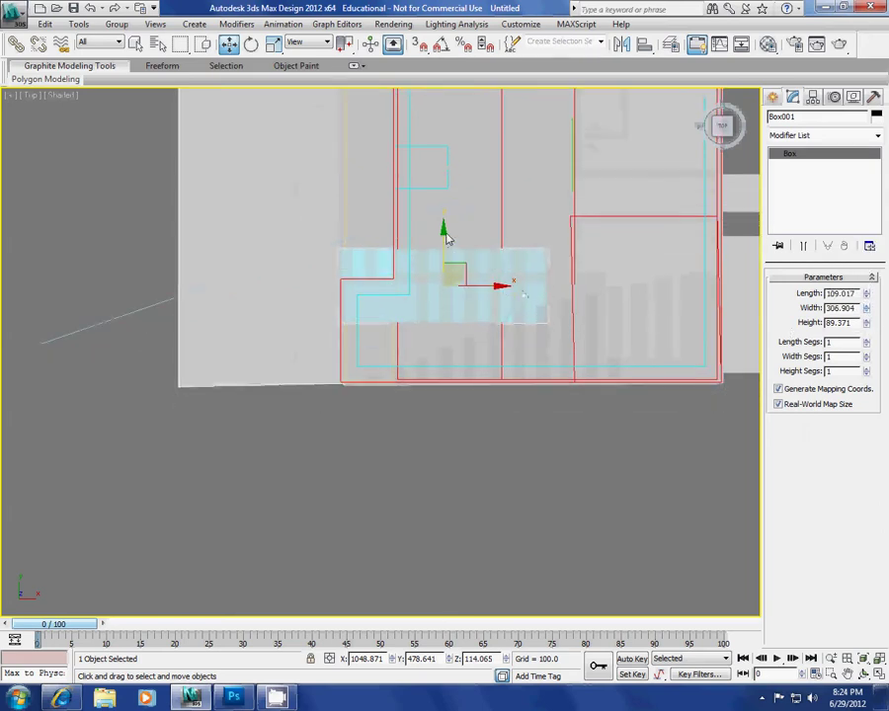
pyautogui.moveTo(446, 237); pyautogui.dragTo(447, 288)
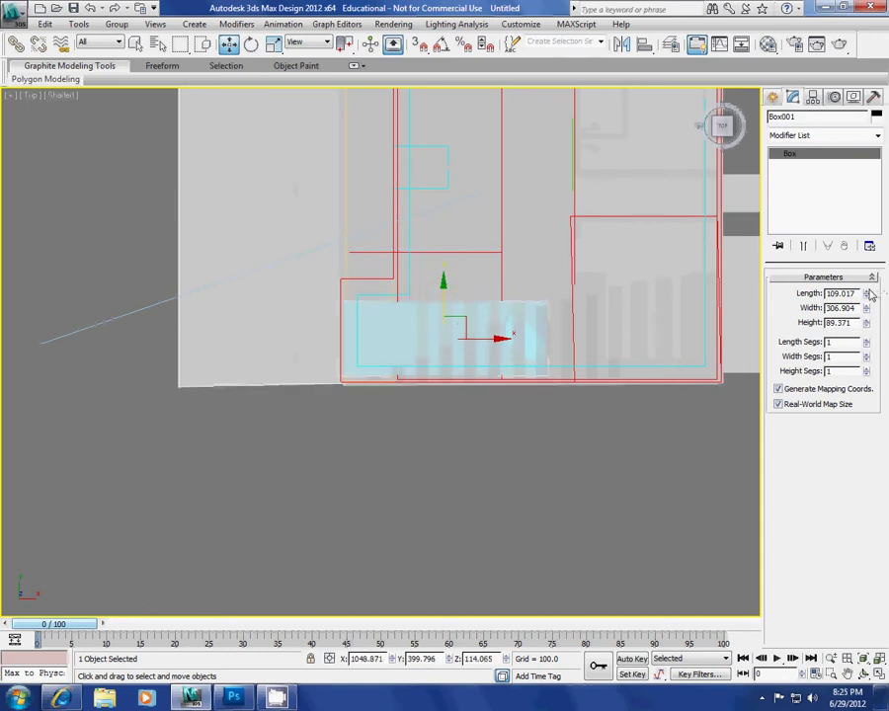
pyautogui.moveTo(868, 287); pyautogui.dragTo(868, 237)
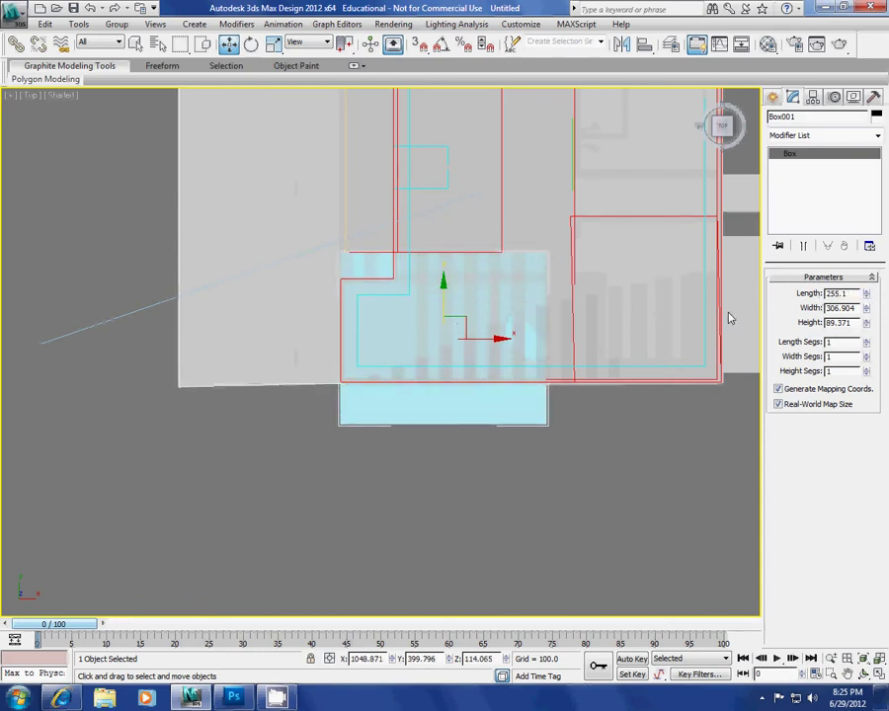
pyautogui.moveTo(445, 292); pyautogui.dragTo(451, 249)
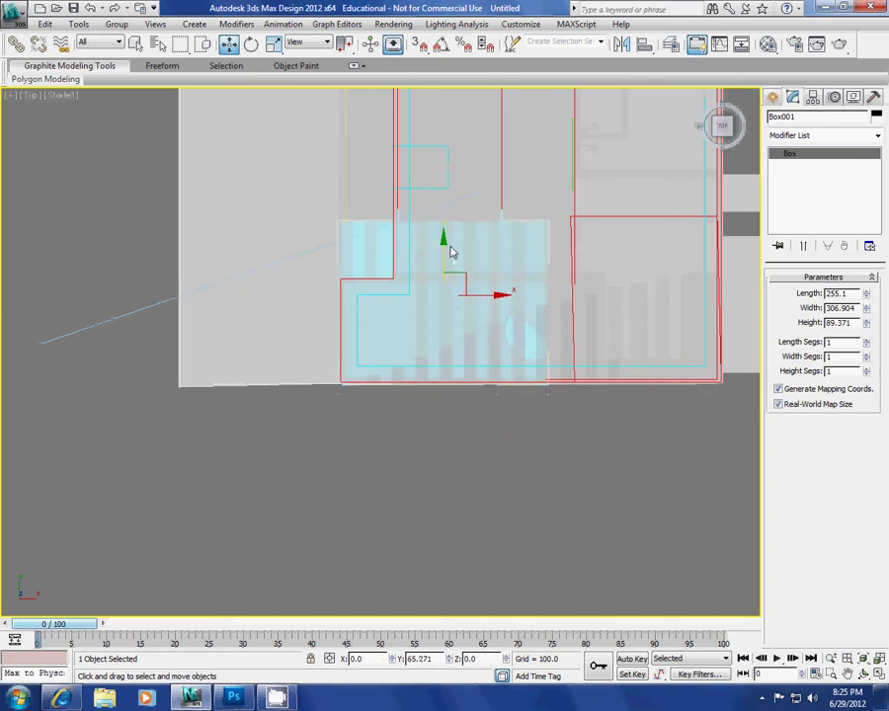
pyautogui.click(441, 128)
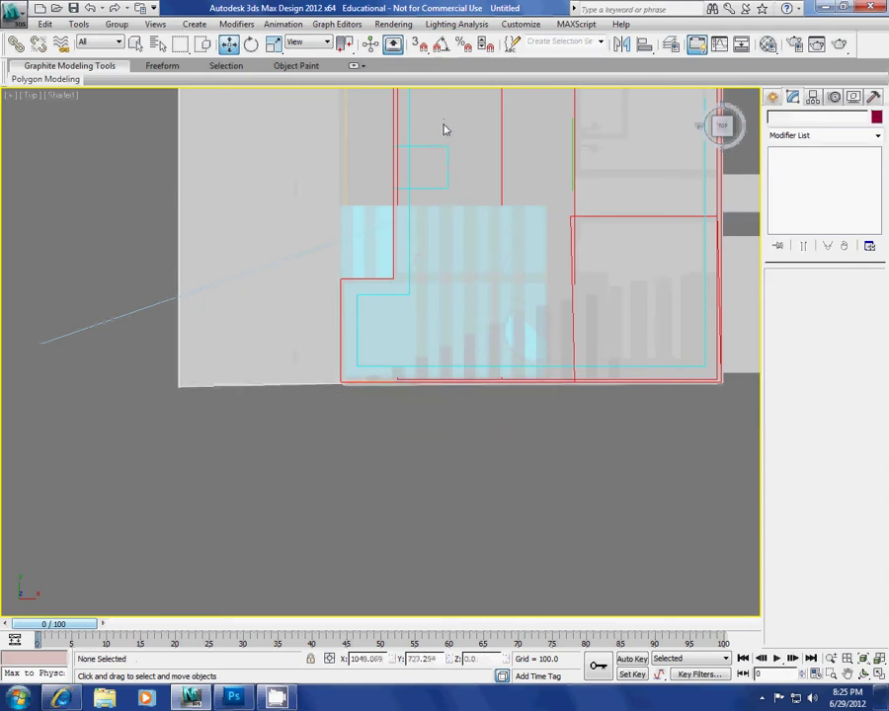
# Copy the box to the upper part of the floor plan and resize the copy to about 171 long and 295 wide
pyautogui.click(449, 286)
pyautogui.keyDown('shift'); pyautogui.moveTo(449, 287); pyautogui.dragTo(446, 112); pyautogui.keyUp('shift')
pyautogui.click(445, 407)
pyautogui.moveTo(407, 232); pyautogui.dragTo(377, 322, button='middle')
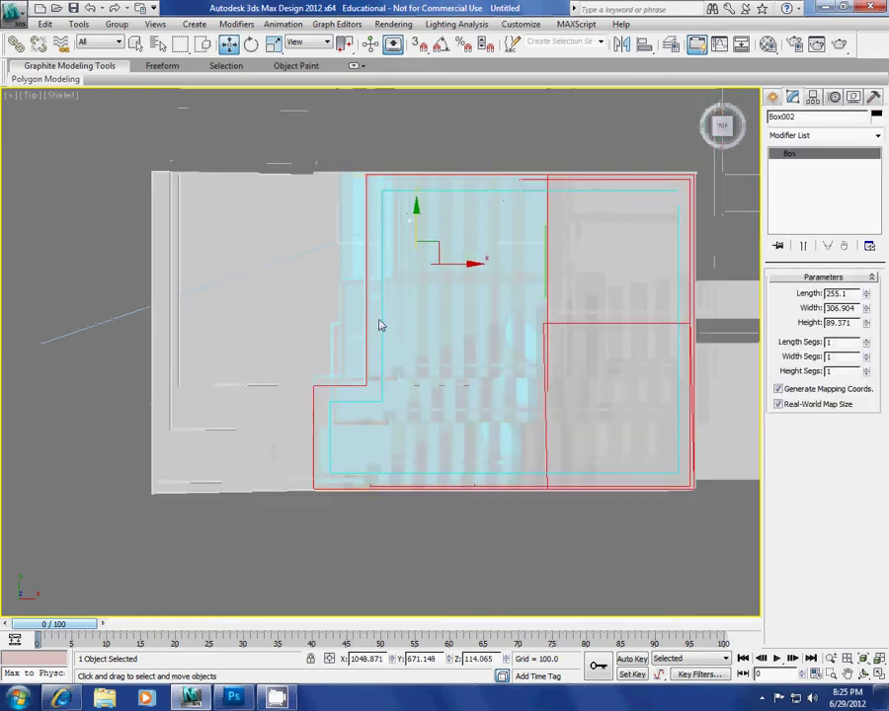
pyautogui.moveTo(416, 217)
pyautogui.mouseDown()
pyautogui.moveTo(417, 205)
pyautogui.moveTo(422, 211)
pyautogui.mouseUp()
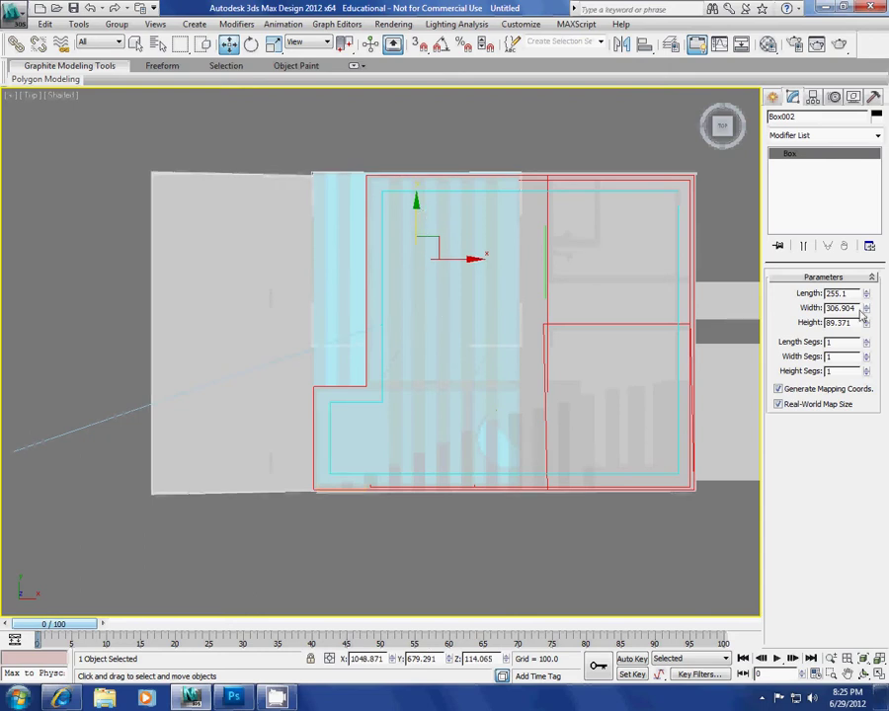
pyautogui.moveTo(867, 310); pyautogui.dragTo(866, 298)
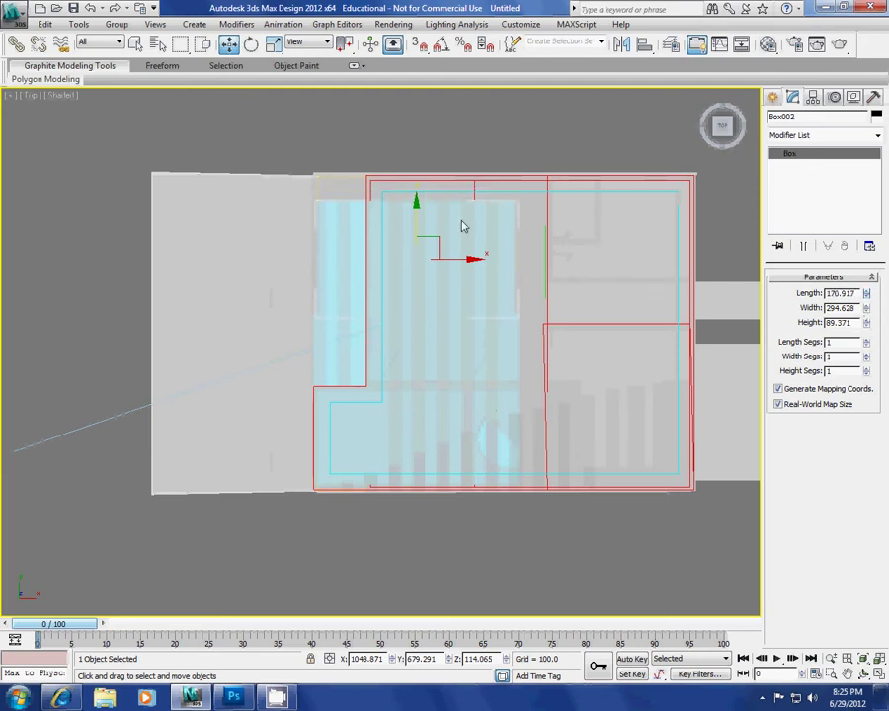
pyautogui.moveTo(416, 203); pyautogui.dragTo(419, 194)
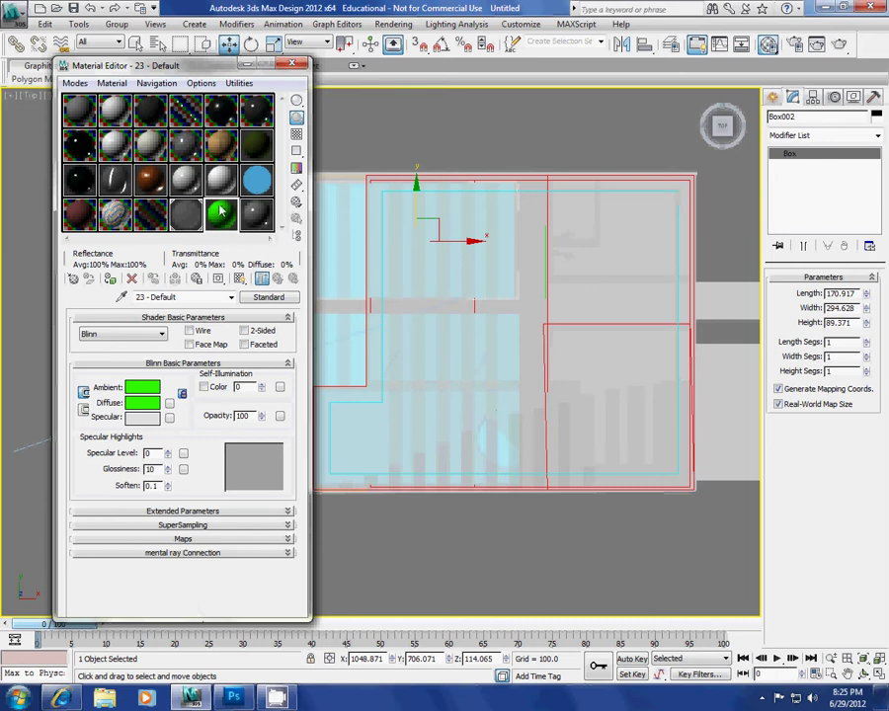
# Make a magenta copy (255, 0, 186) of the green 23 - Default material and assign it to the copied box
pyautogui.click(262, 219)
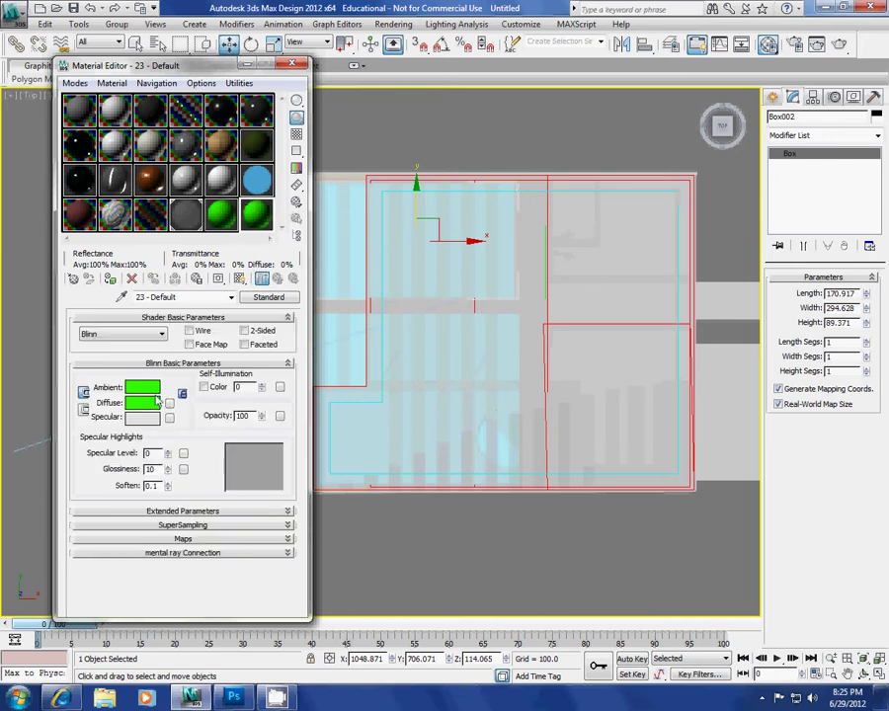
pyautogui.click(148, 405)
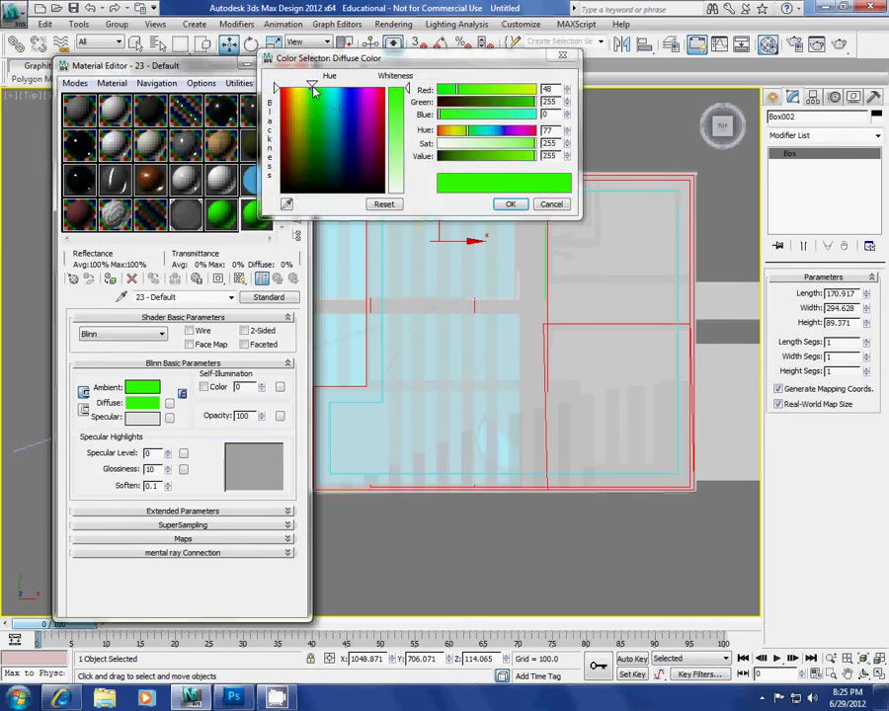
pyautogui.moveTo(312, 89); pyautogui.dragTo(372, 86)
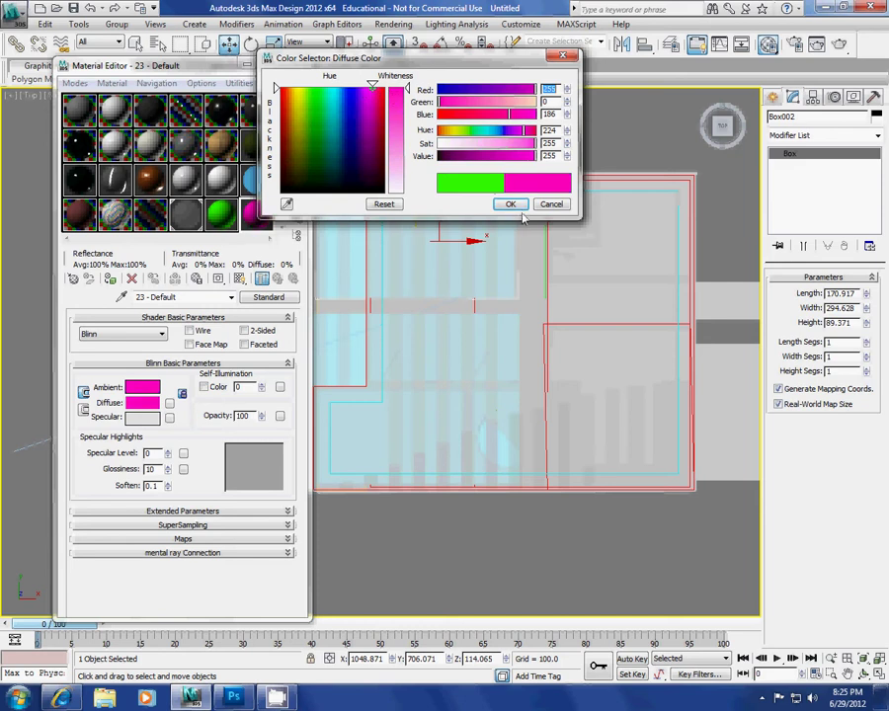
pyautogui.click(515, 205)
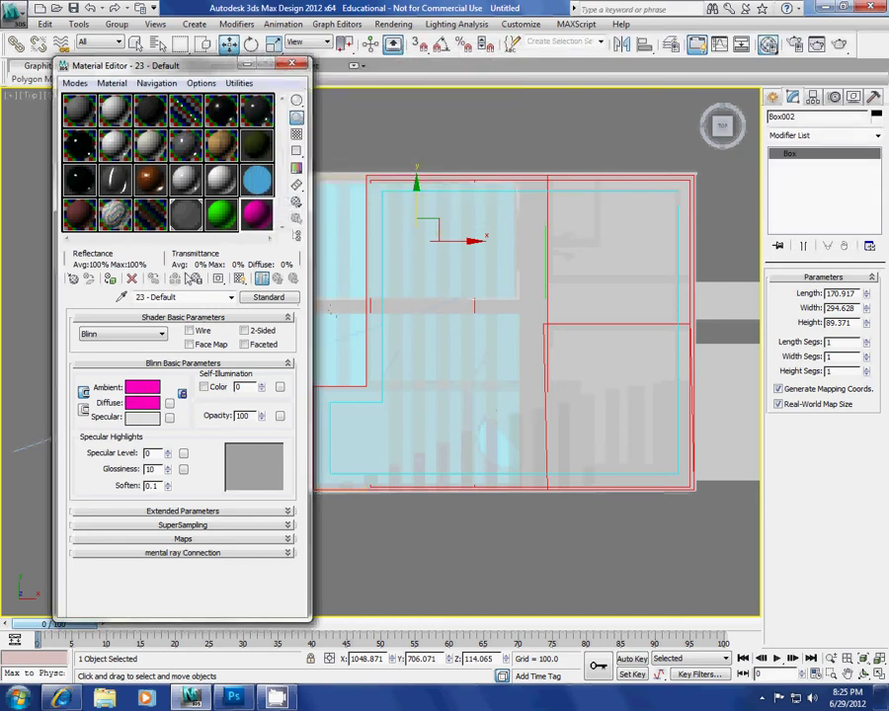
pyautogui.click(111, 280)
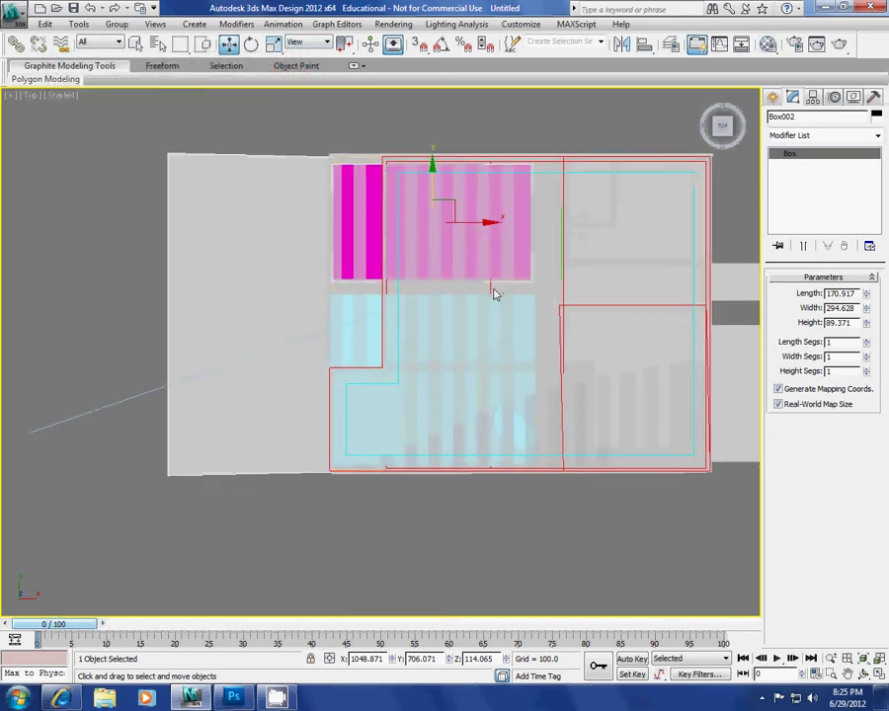
# Test-render an angled view of the house with the two boxes, overwriting test.tif, and close the render windows
pyautogui.keyDown('alt'); pyautogui.moveTo(490, 290); pyautogui.dragTo(362, 291, button='middle'); pyautogui.keyUp('alt')
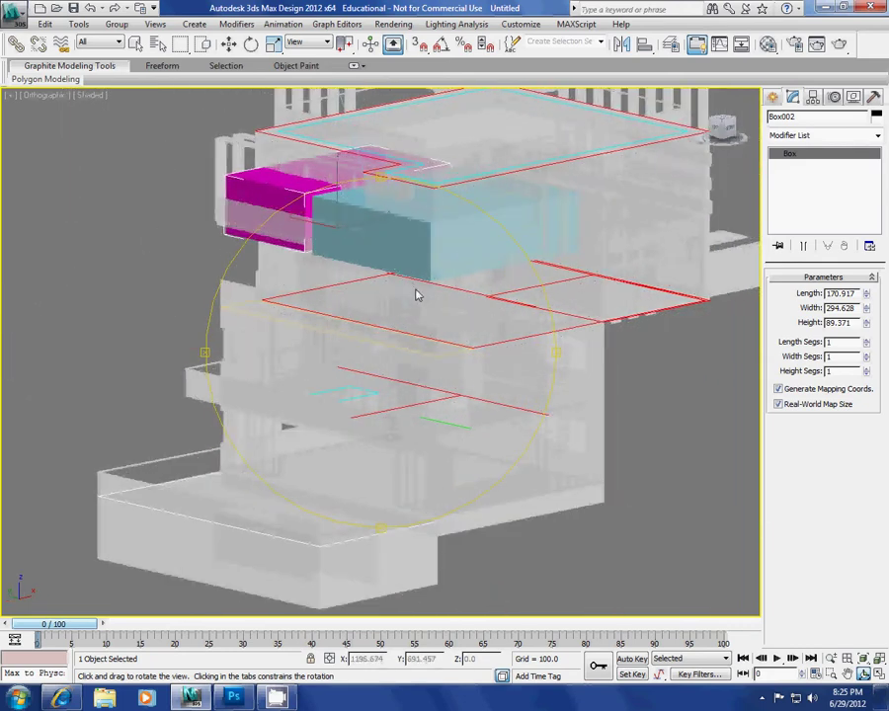
pyautogui.click(839, 47)
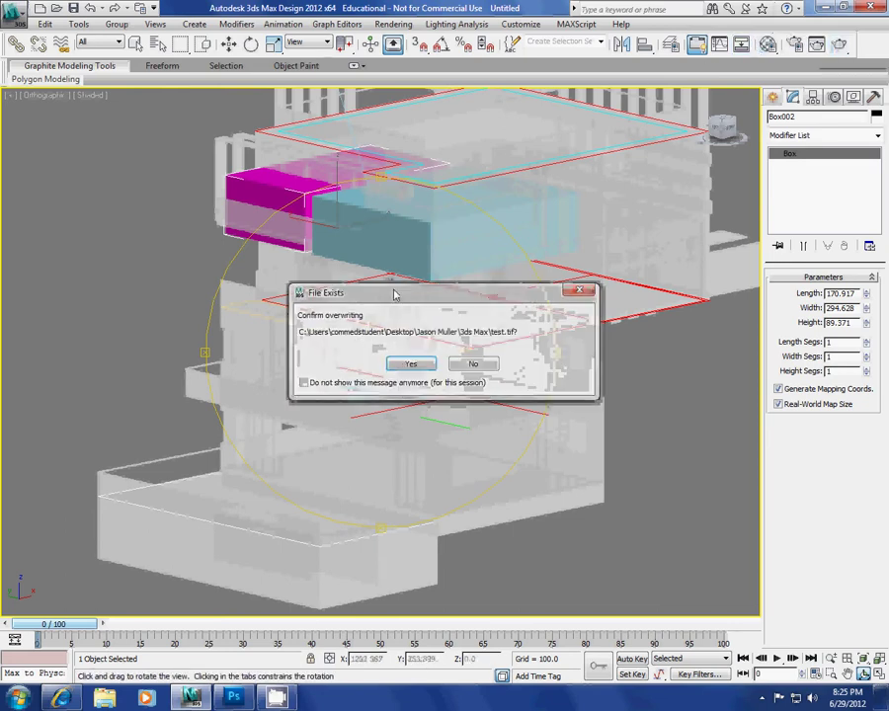
pyautogui.click(407, 363)
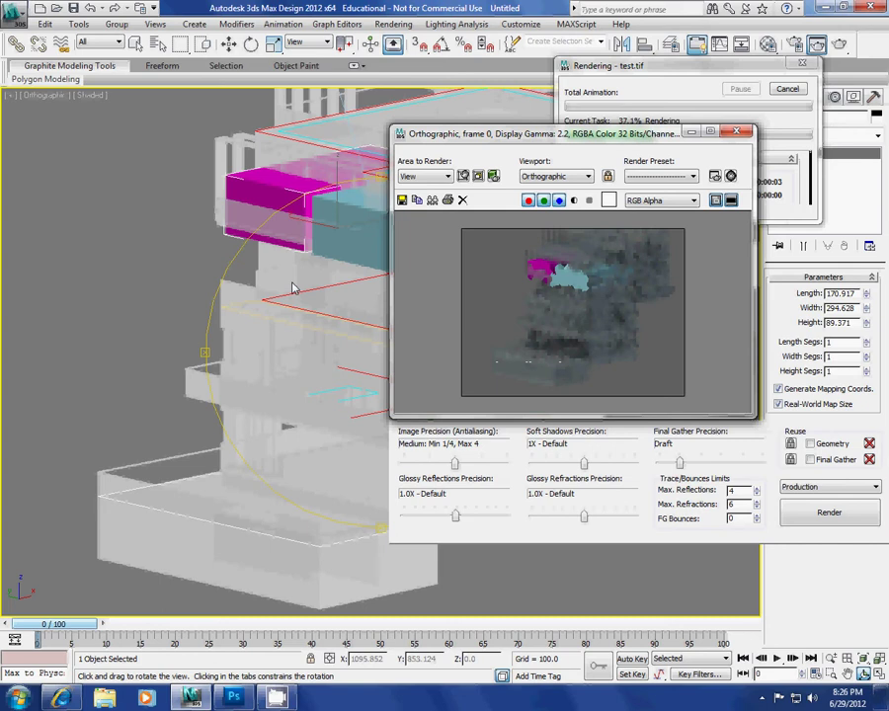
pyautogui.click(736, 132)
pyautogui.click(801, 64)
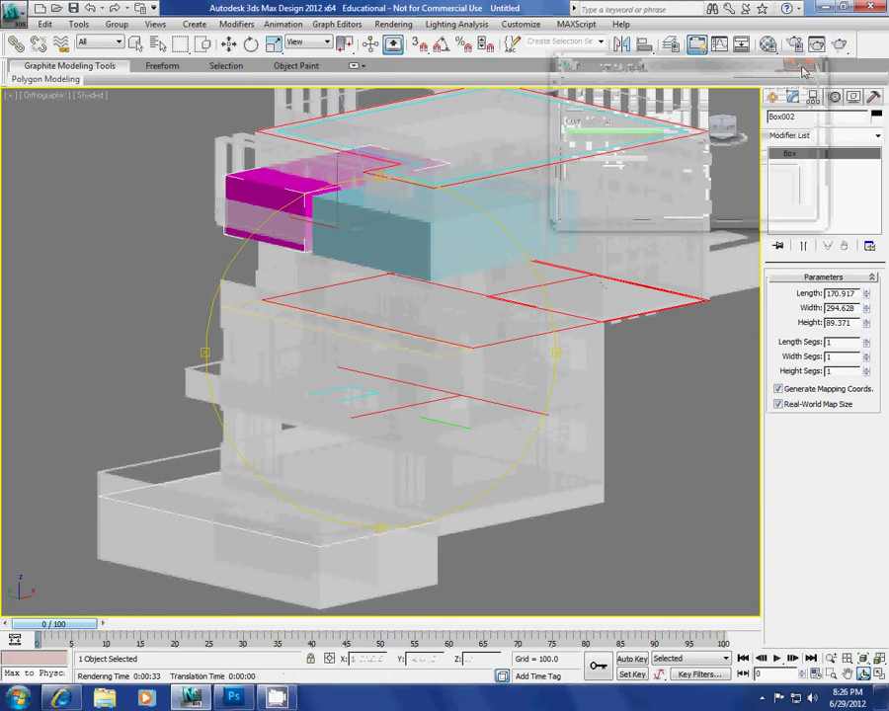
# Select the entire house with its colored boxes and place one copy beside the original
pyautogui.scroll(-6, 413, 159)
pyautogui.press('w')
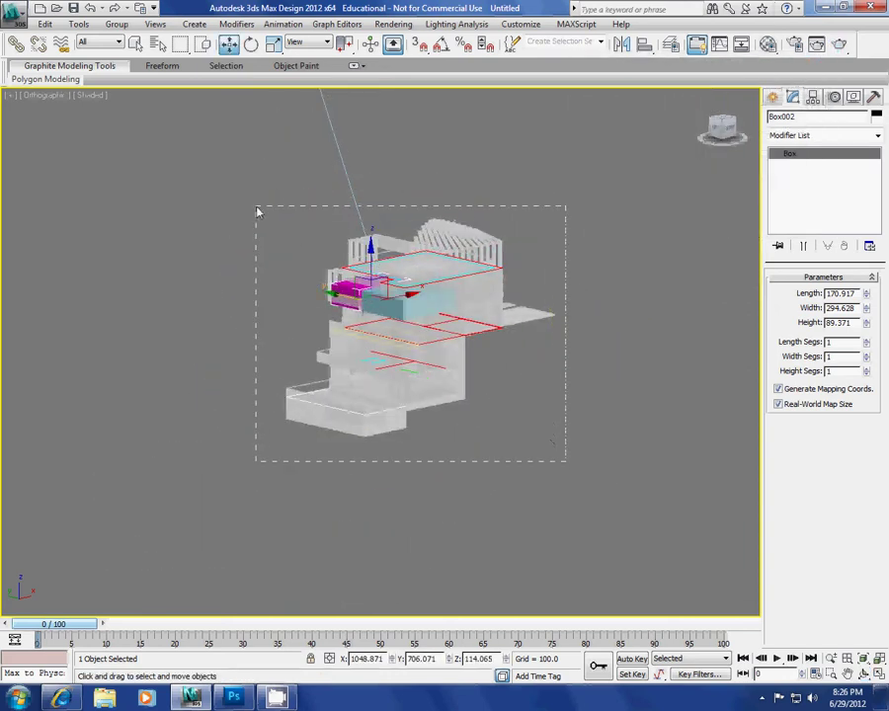
pyautogui.moveTo(256, 210); pyautogui.dragTo(256, 211)
pyautogui.scroll(-3, 287, 222)
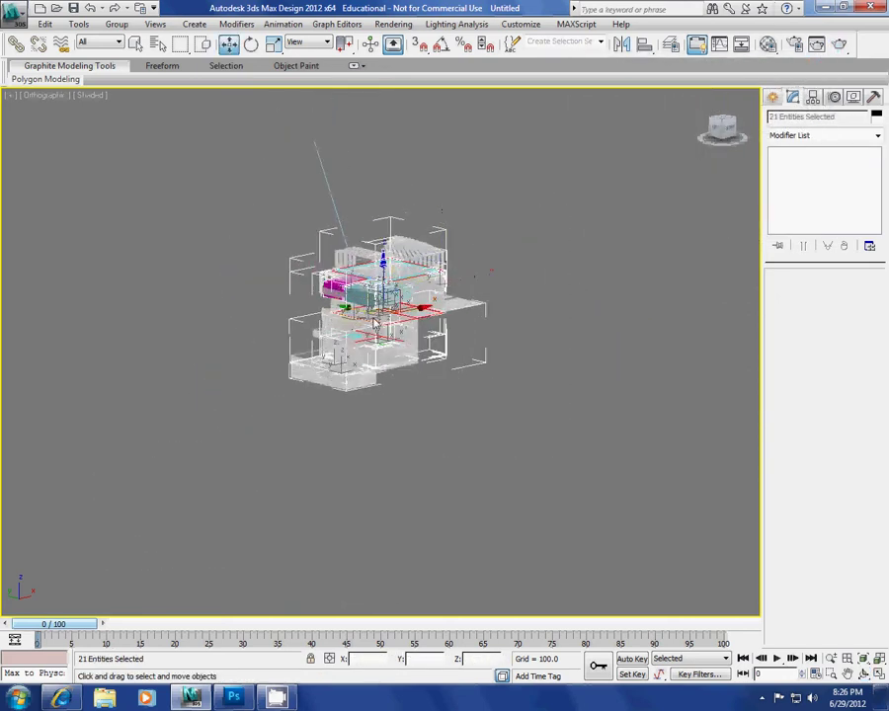
pyautogui.keyDown('shift'); pyautogui.moveTo(373, 323); pyautogui.dragTo(515, 362); pyautogui.keyUp('shift')
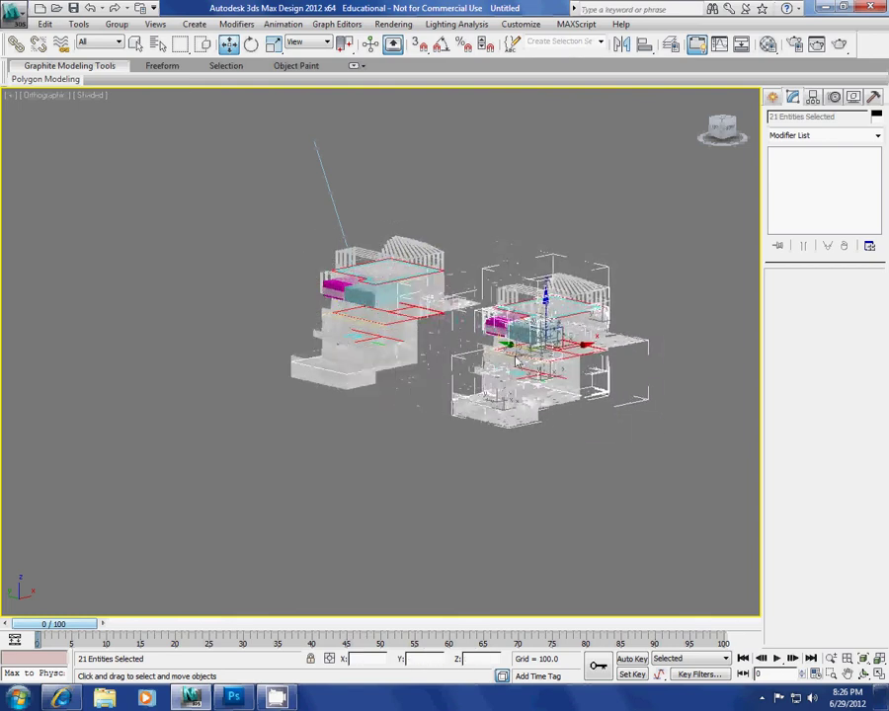
pyautogui.click(449, 405)
pyautogui.scroll(2, 478, 350)
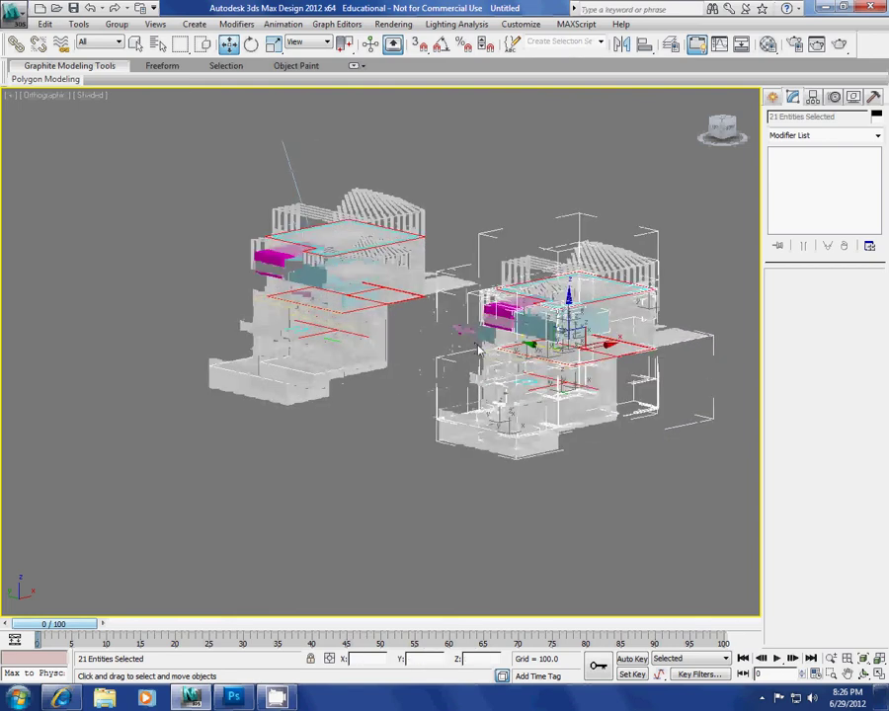
pyautogui.keyDown('alt'); pyautogui.moveTo(479, 351); pyautogui.dragTo(368, 348, button='middle'); pyautogui.keyUp('alt')
pyautogui.hotkey('ctrl', 'r')
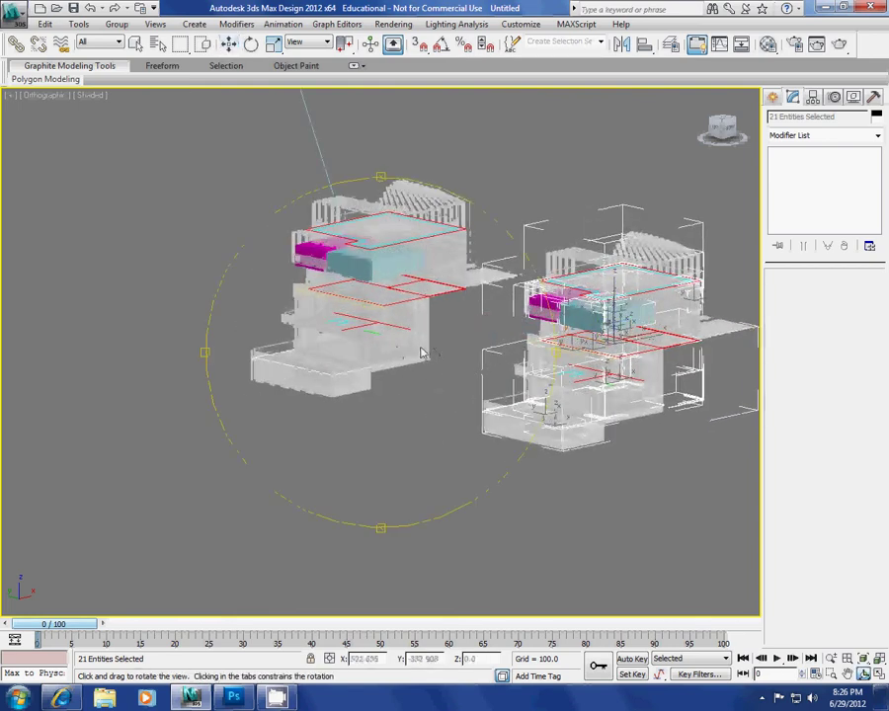
pyautogui.moveTo(421, 353); pyautogui.dragTo(439, 351)
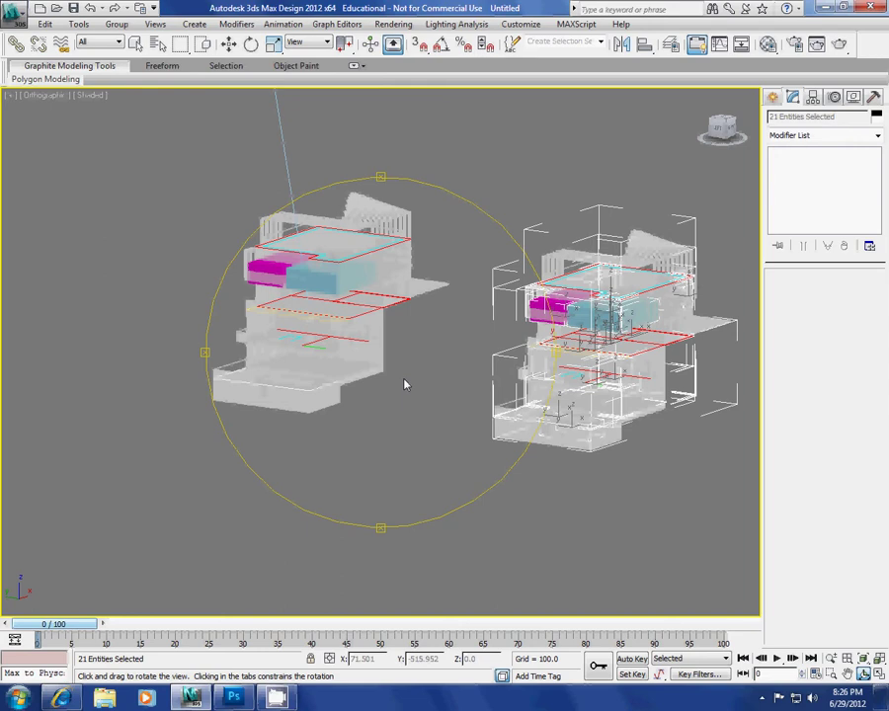
# In the top view, place a target camera diagonally off the original house and aim it at the building
pyautogui.press('t')
pyautogui.press('w')
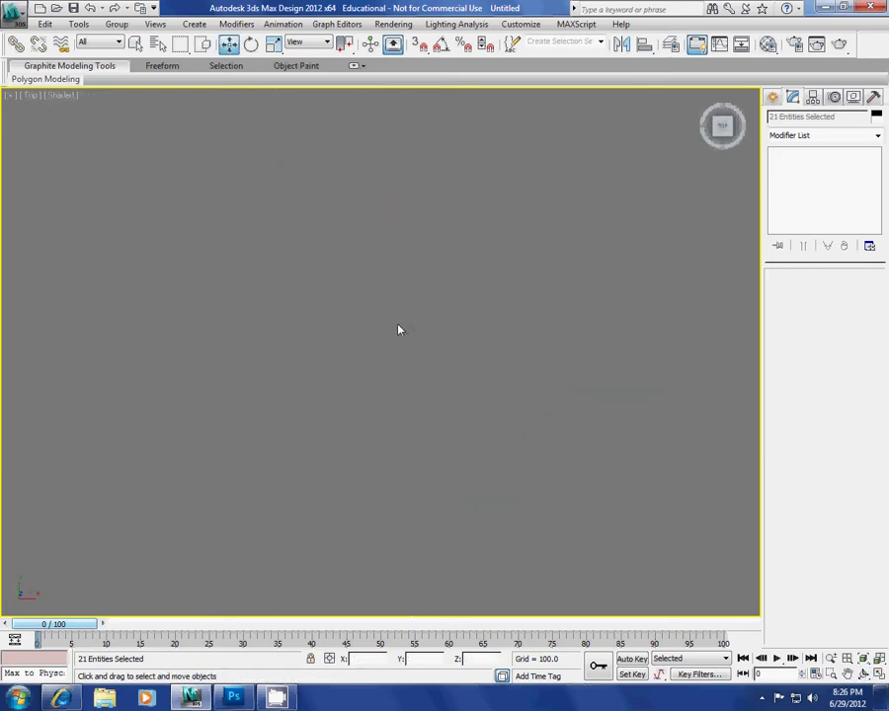
pyautogui.click(399, 329)
pyautogui.press('z')
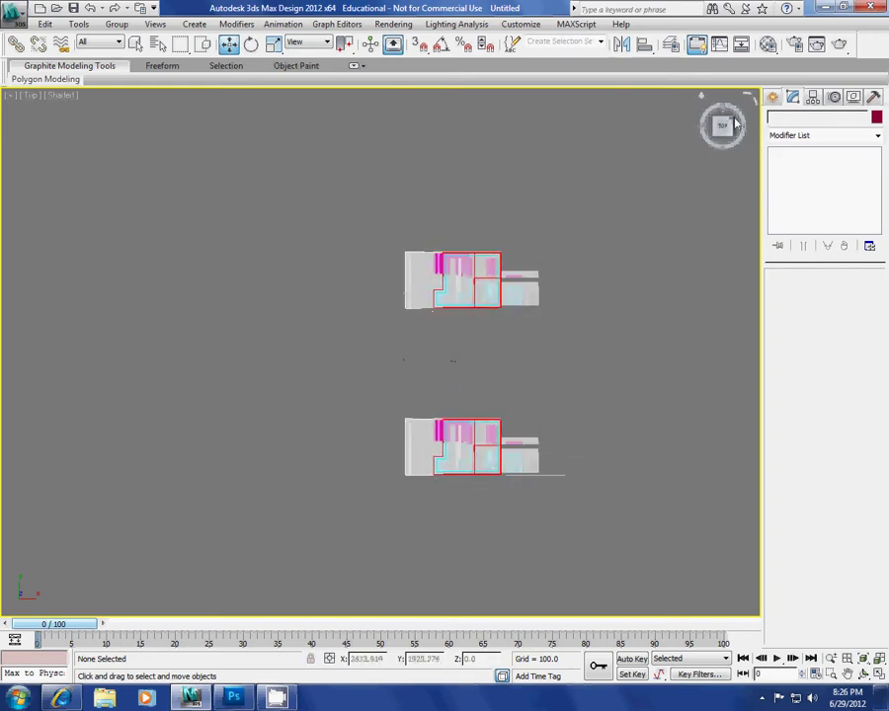
pyautogui.click(772, 95)
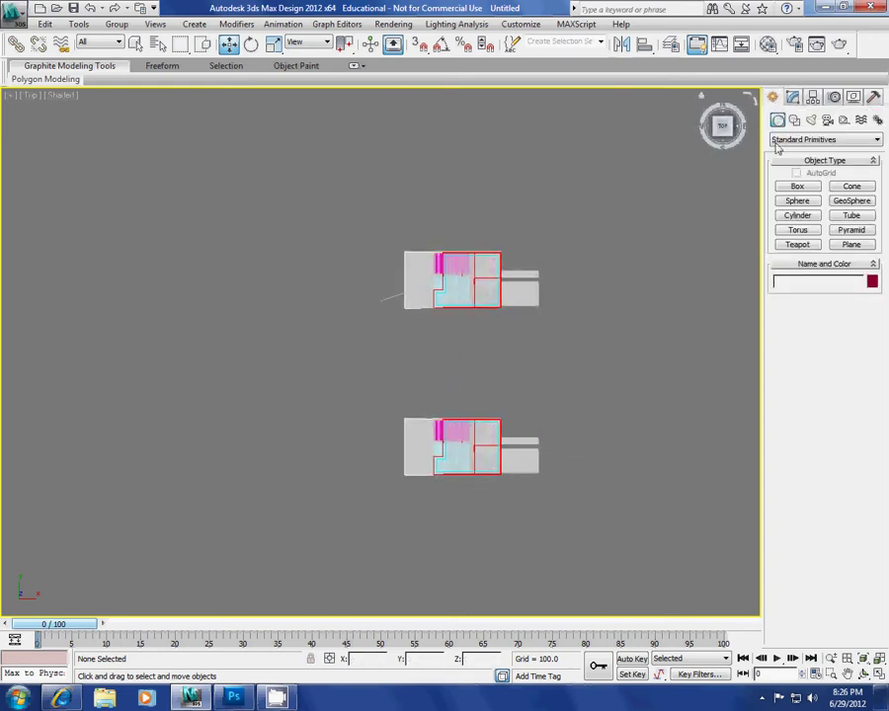
pyautogui.click(828, 120)
pyautogui.click(799, 185)
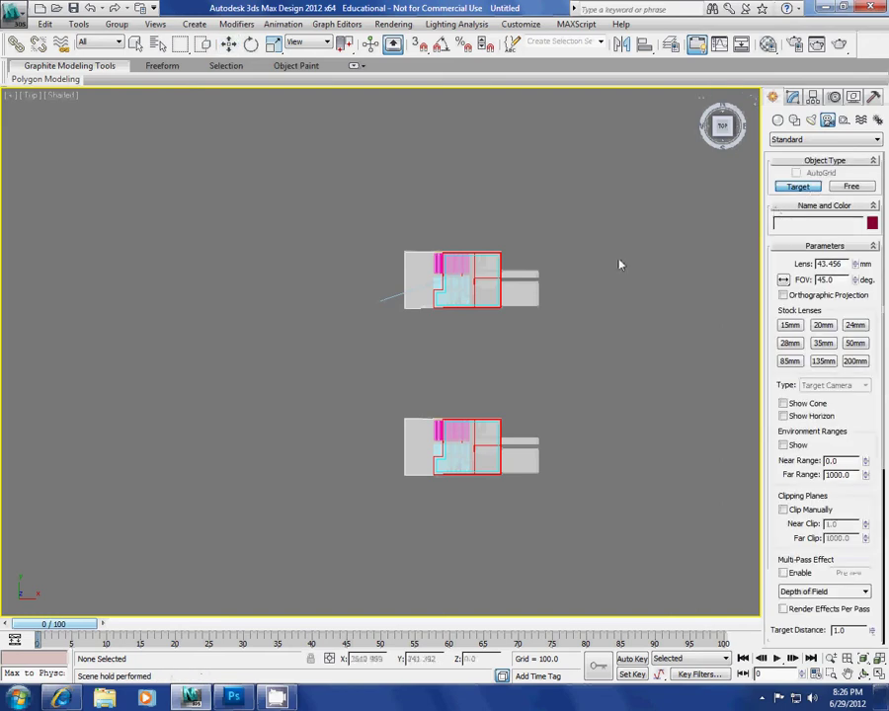
pyautogui.moveTo(316, 210); pyautogui.dragTo(470, 294)
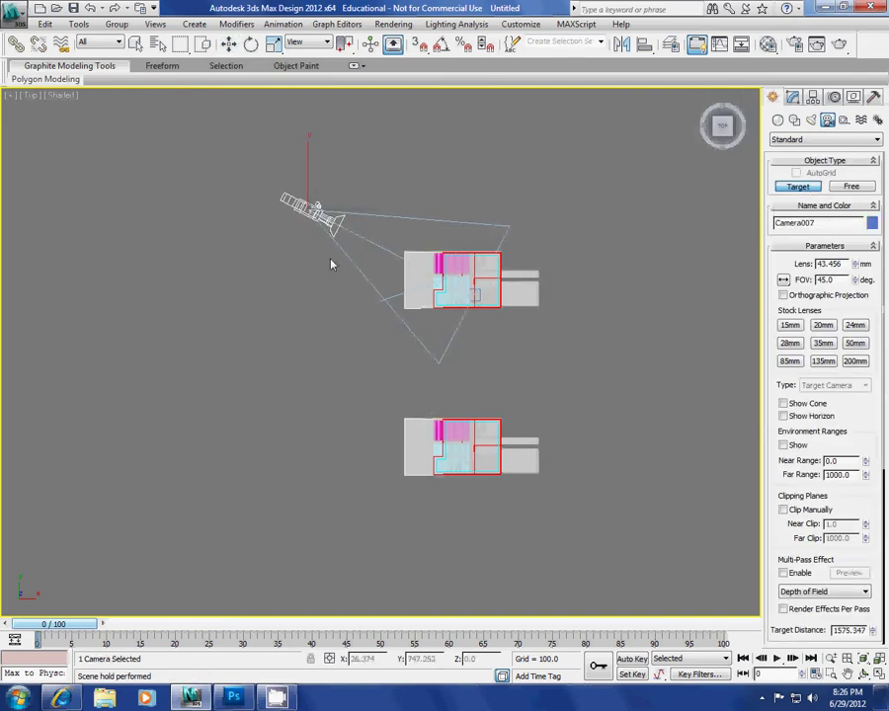
pyautogui.press('w')
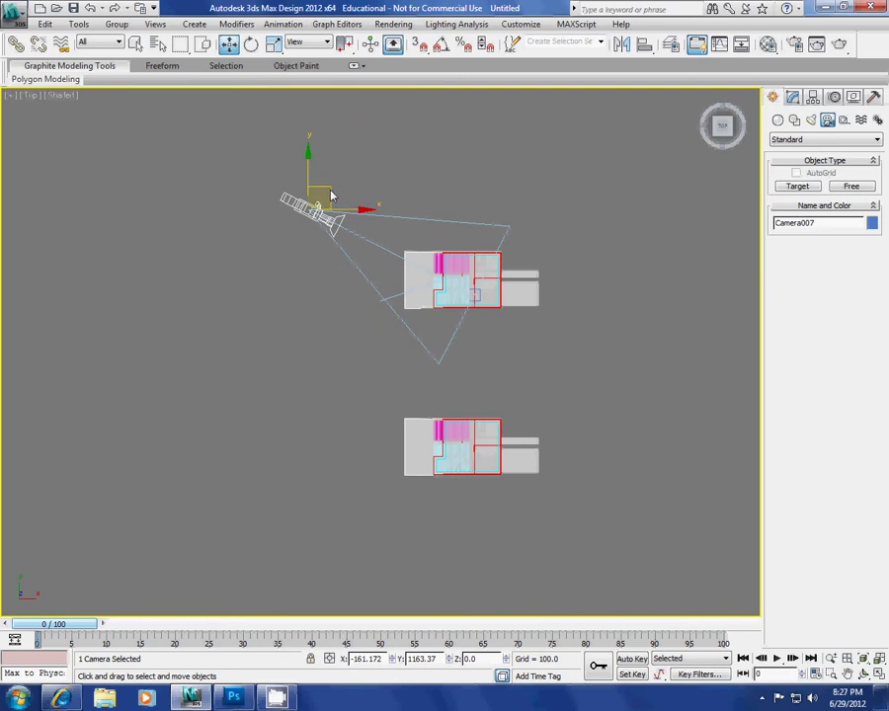
pyautogui.keyDown('shift'); pyautogui.moveTo(332, 196); pyautogui.dragTo(333, 223); pyautogui.keyUp('shift')
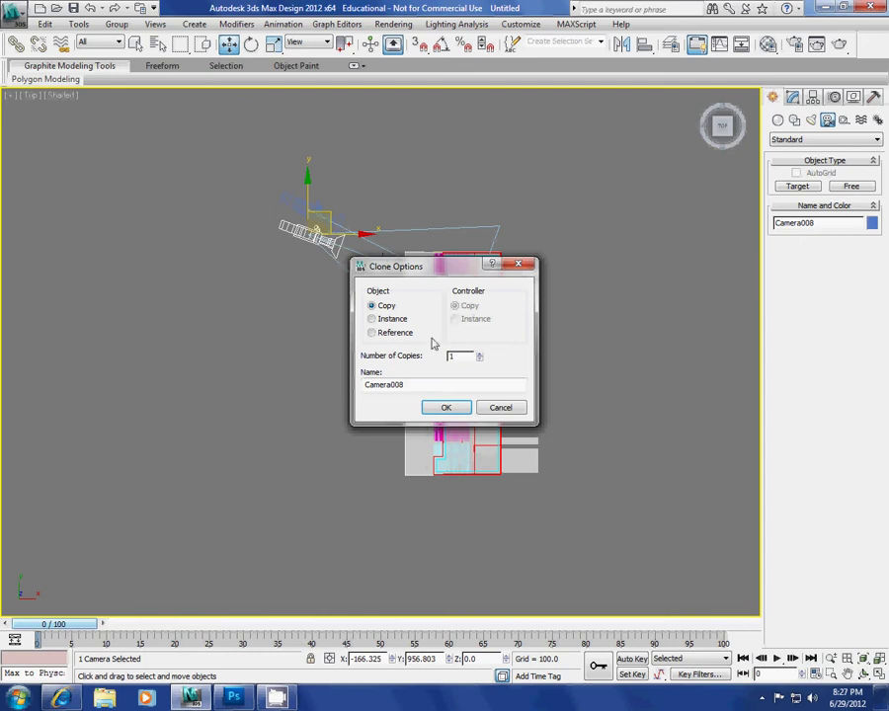
pyautogui.press('Escape')
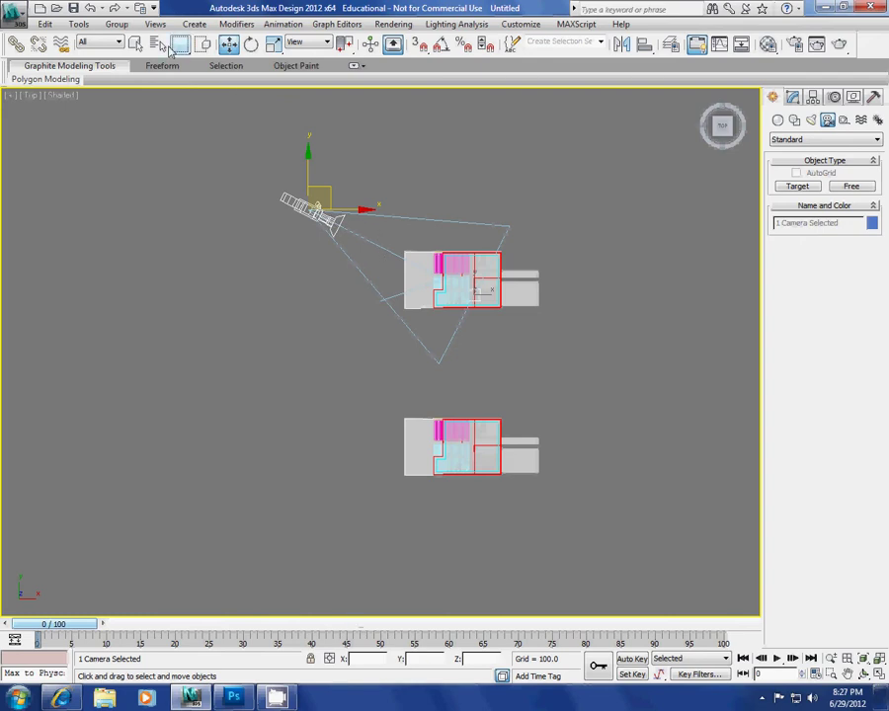
# Include cameras, lights, helpers, space warps, groups, XRefs and bones in the Select From Scene list and confirm the selection
pyautogui.click(158, 43)
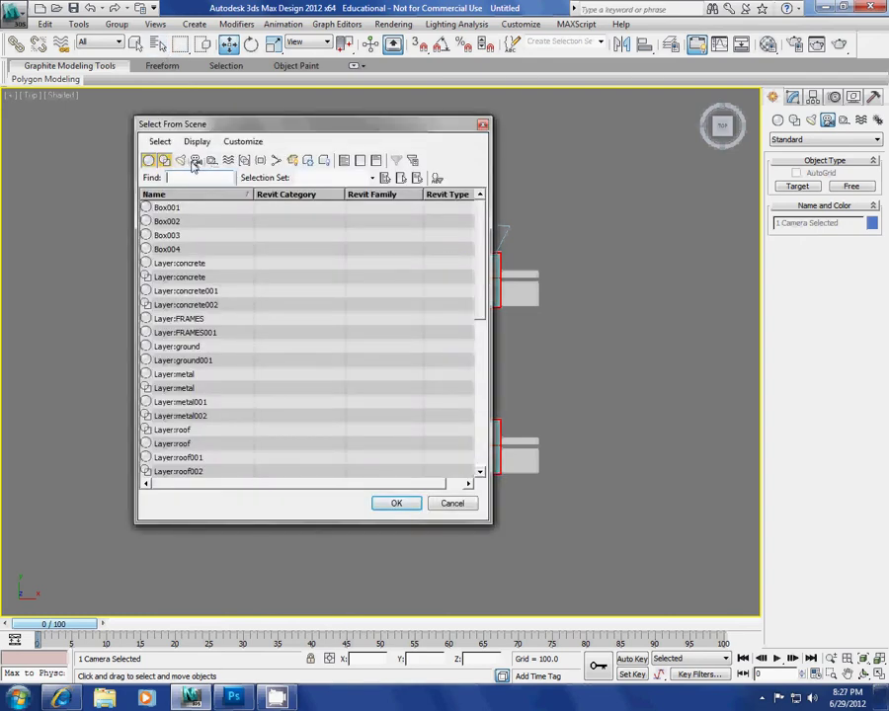
pyautogui.click(196, 161)
pyautogui.click(212, 160)
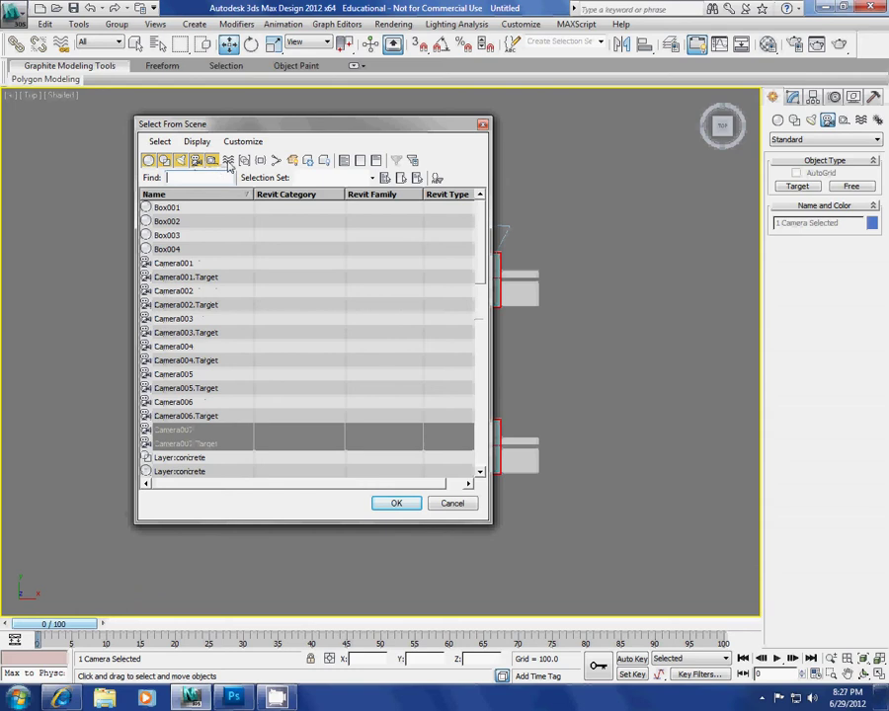
pyautogui.click(228, 160)
pyautogui.click(243, 160)
pyautogui.click(260, 160)
pyautogui.click(276, 160)
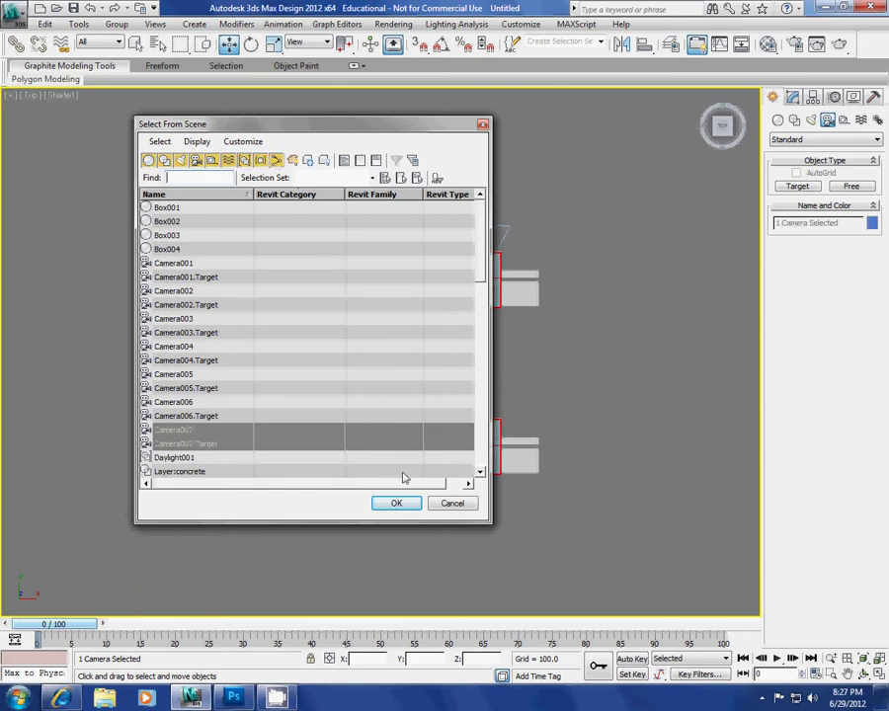
pyautogui.click(396, 502)
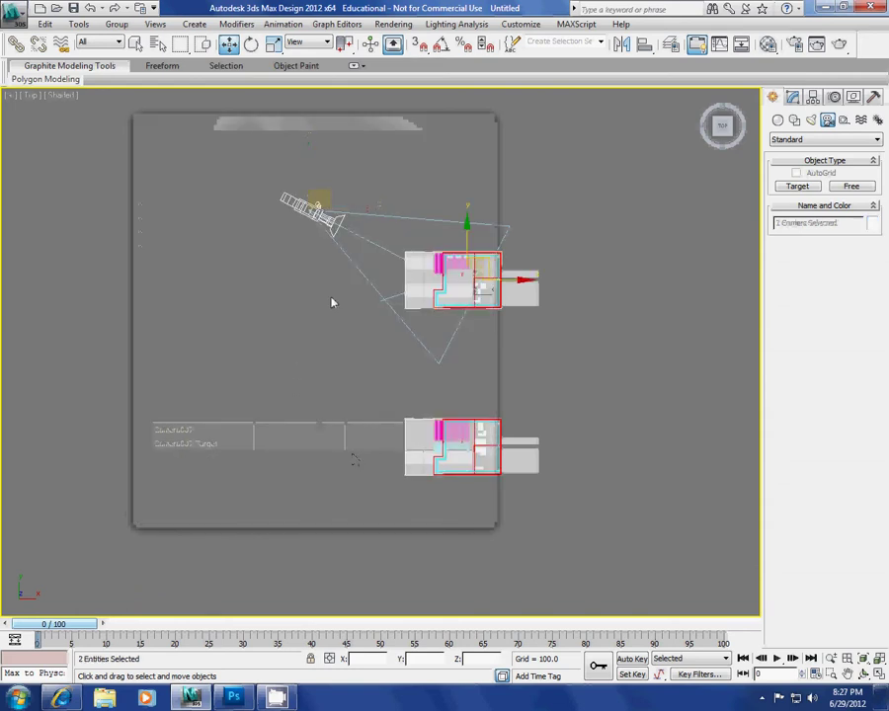
# Copy the camera together with its target so the copy views the duplicated house from the same angle
pyautogui.click(380, 251)
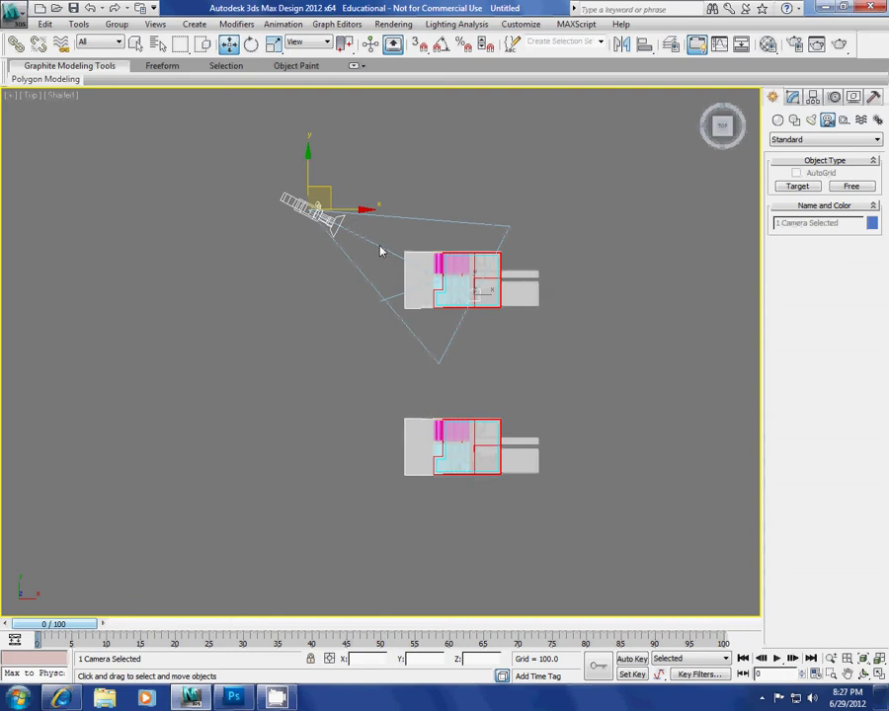
pyautogui.scroll(2, 390, 239)
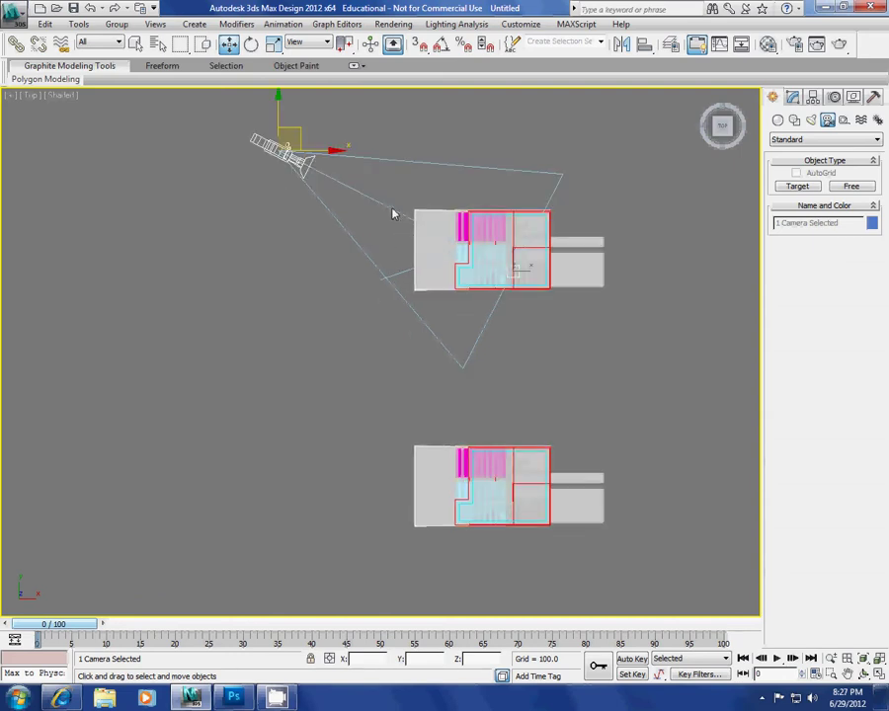
pyautogui.moveTo(393, 214)
pyautogui.mouseDown()
pyautogui.moveTo(392, 245)
pyautogui.moveTo(392, 201)
pyautogui.moveTo(390, 392)
pyautogui.moveTo(379, 435)
pyautogui.mouseUp()
pyautogui.click(446, 407)
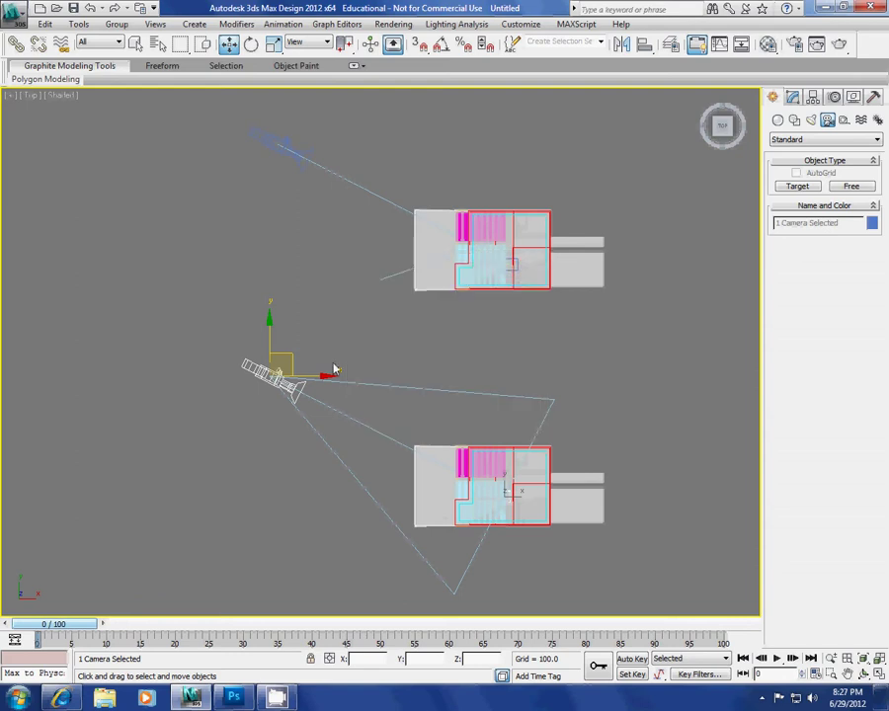
# Undo the camera placements, the house copy and the two colored boxes
pyautogui.scroll(-3, 346, 395)
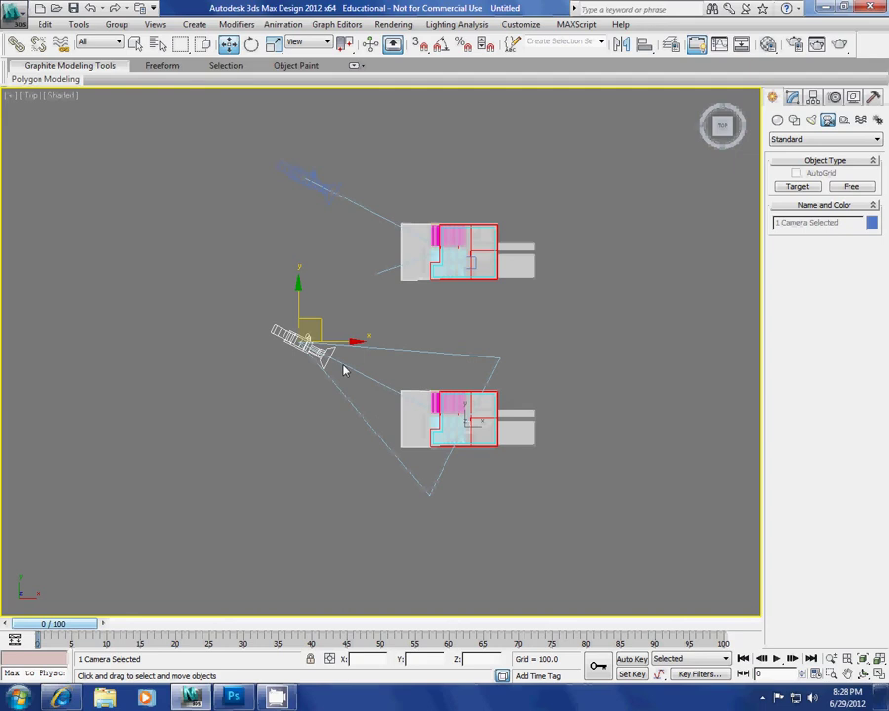
pyautogui.scroll(-3, 413, 275)
pyautogui.scroll(3, 431, 310)
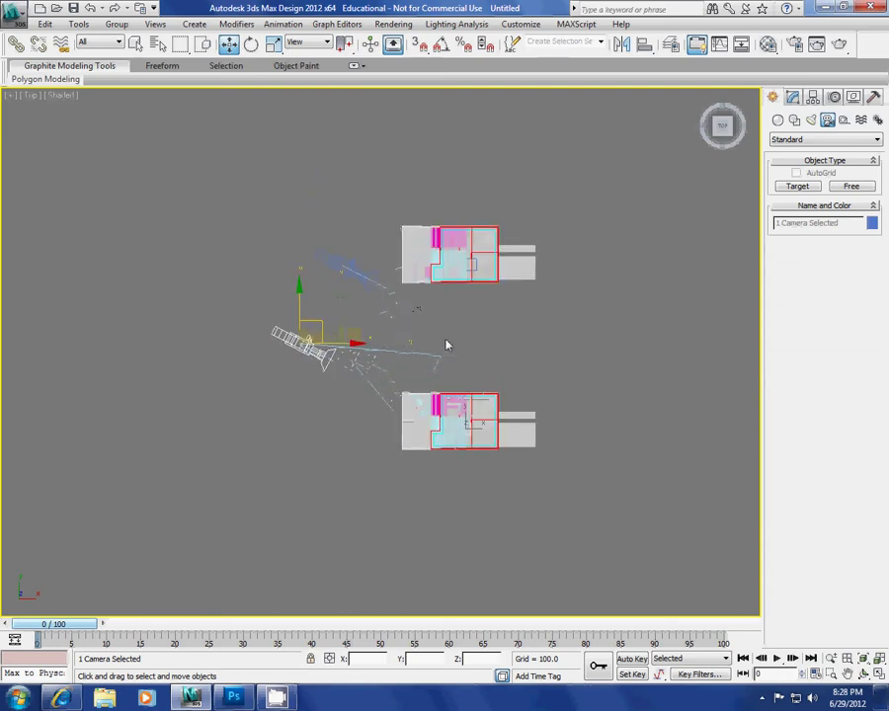
pyautogui.hotkey('ctrl', 'r')
pyautogui.moveTo(433, 351); pyautogui.dragTo(407, 375)
pyautogui.hotkey('ctrl', 'z')
pyautogui.hotkey('ctrl', 'z')
pyautogui.hotkey('ctrl', 'z')
pyautogui.hotkey('ctrl', 'z')
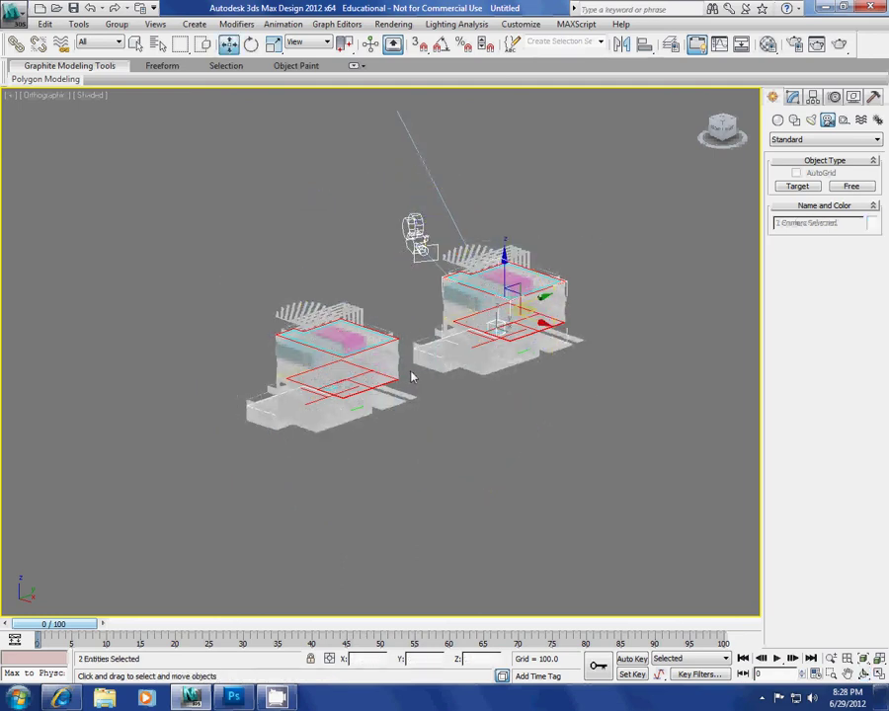
pyautogui.hotkey('ctrl', 'z')
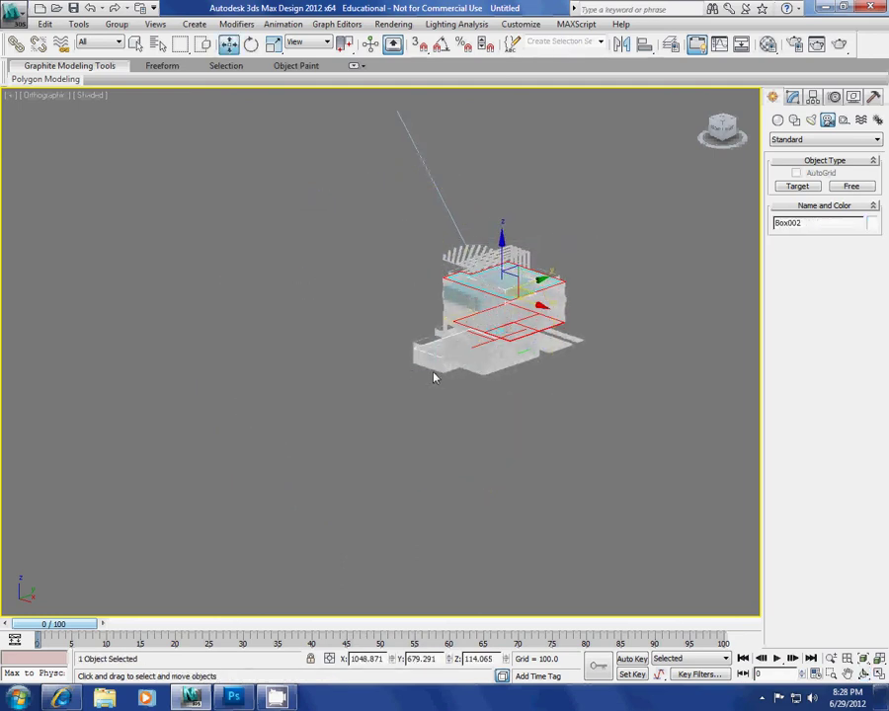
pyautogui.hotkey('shift', 'z')
pyautogui.hotkey('shift', 'z')
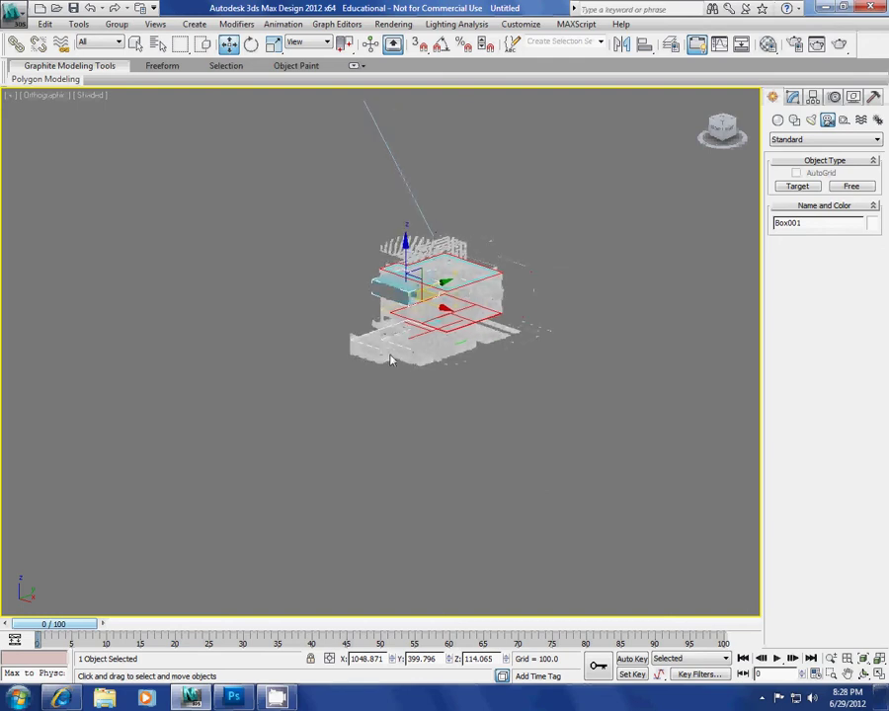
pyautogui.hotkey('shift', 'z')
pyautogui.hotkey('ctrl', 'z')
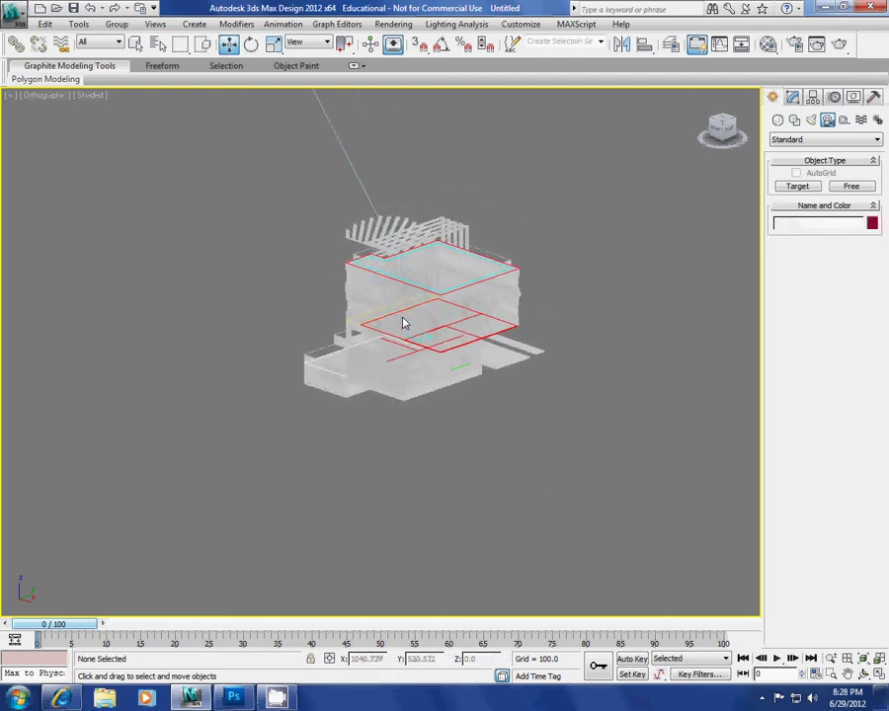
pyautogui.hotkey('shift', 'z')
# Select everything in the scene and assign the light gray 02 - Default material to it
pyautogui.press('m')
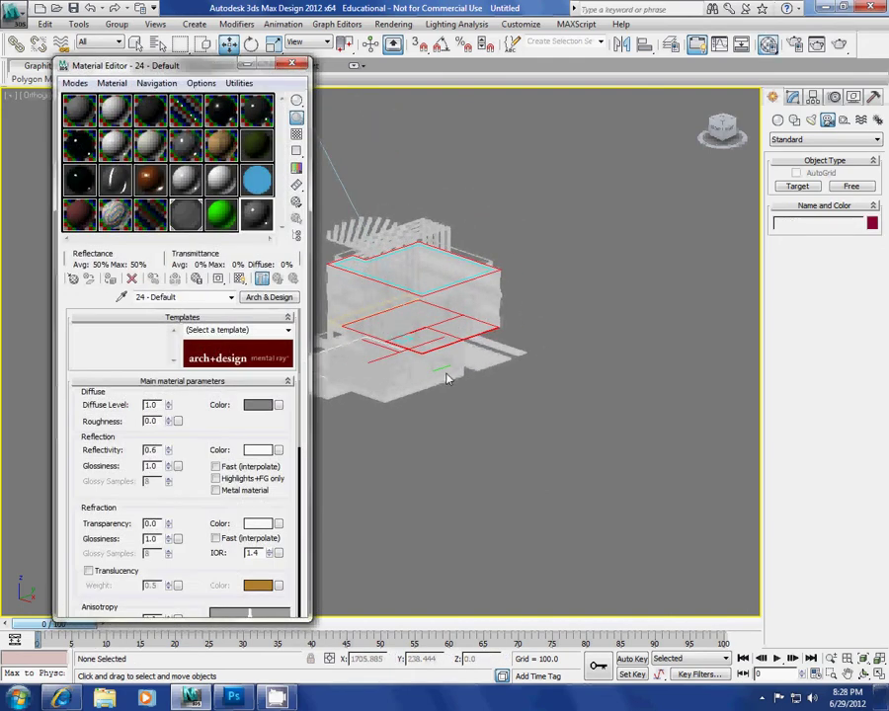
pyautogui.click(114, 111)
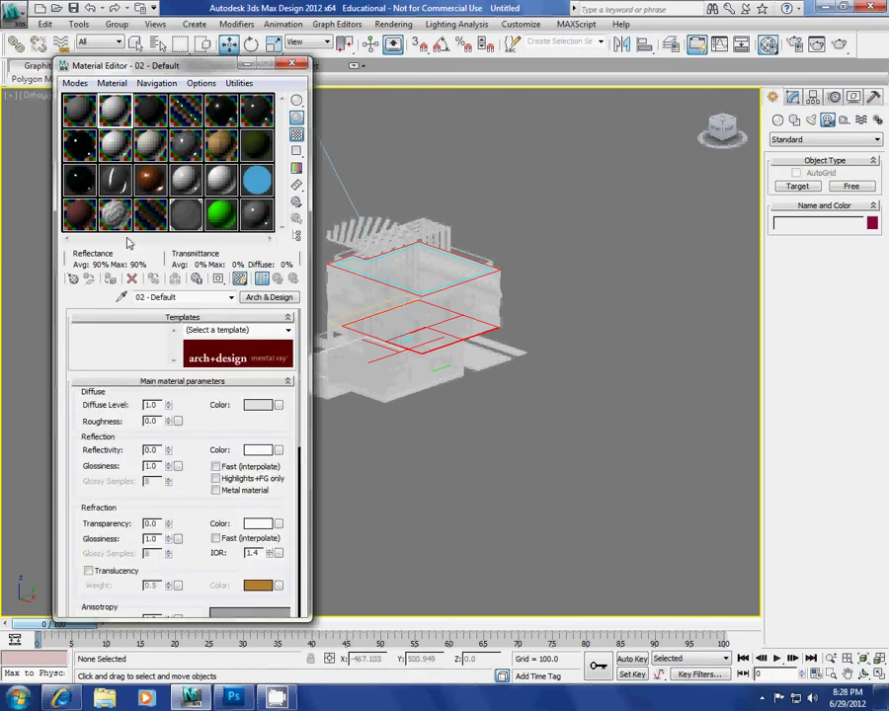
pyautogui.click(501, 455)
pyautogui.hotkey('ctrl', 'a')
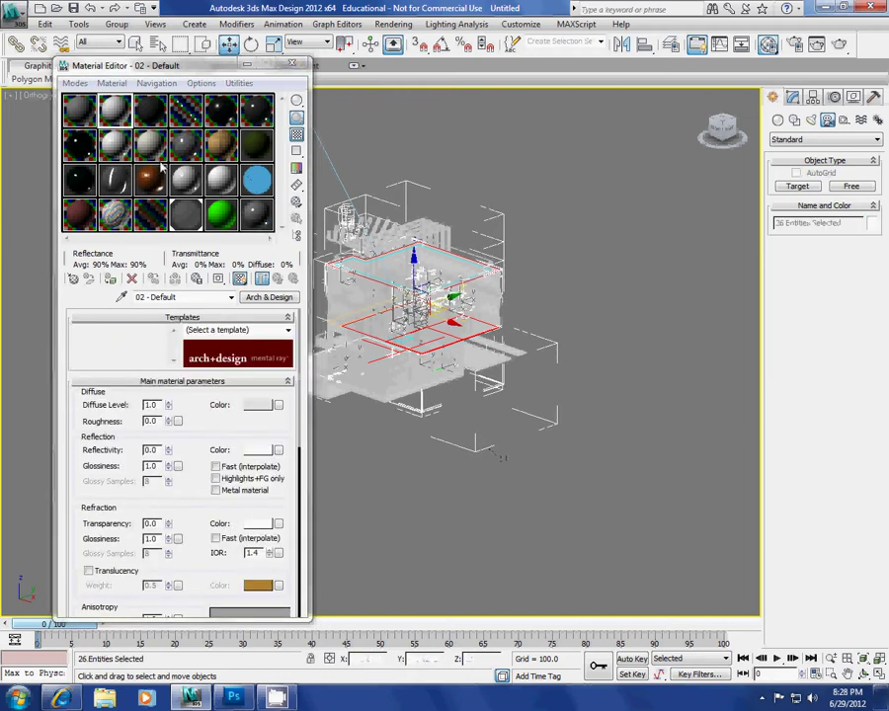
pyautogui.click(411, 411)
pyautogui.keyDown('alt'); pyautogui.moveTo(411, 410); pyautogui.dragTo(365, 225, button='middle'); pyautogui.keyUp('alt')
# Select both Layer:windows objects by name, assign the transparent 04 - Default material to them and close the Material Editor
pyautogui.press('h')
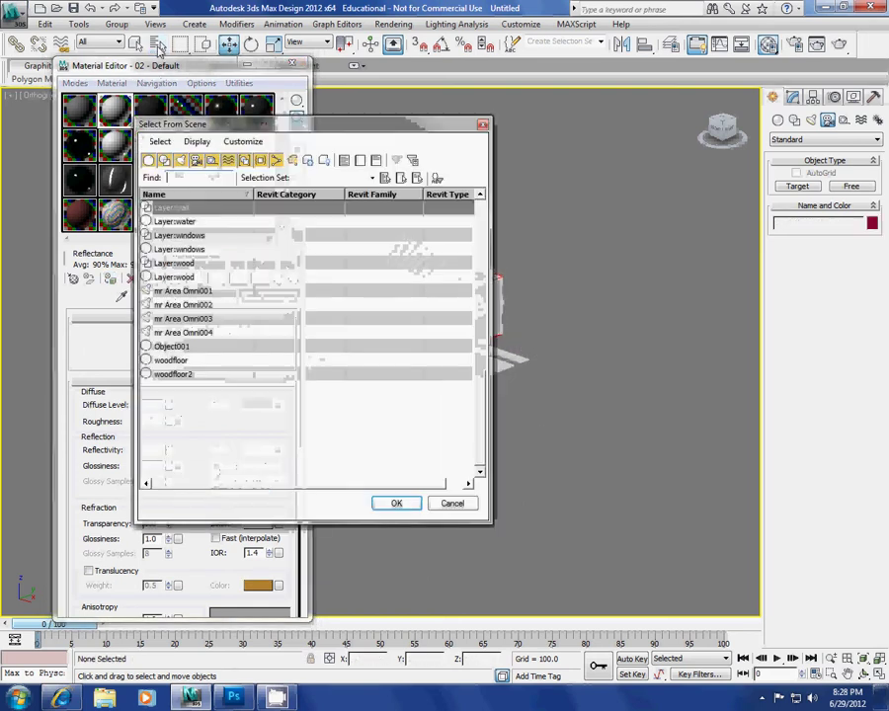
pyautogui.scroll(2, 207, 253)
pyautogui.click(207, 249)
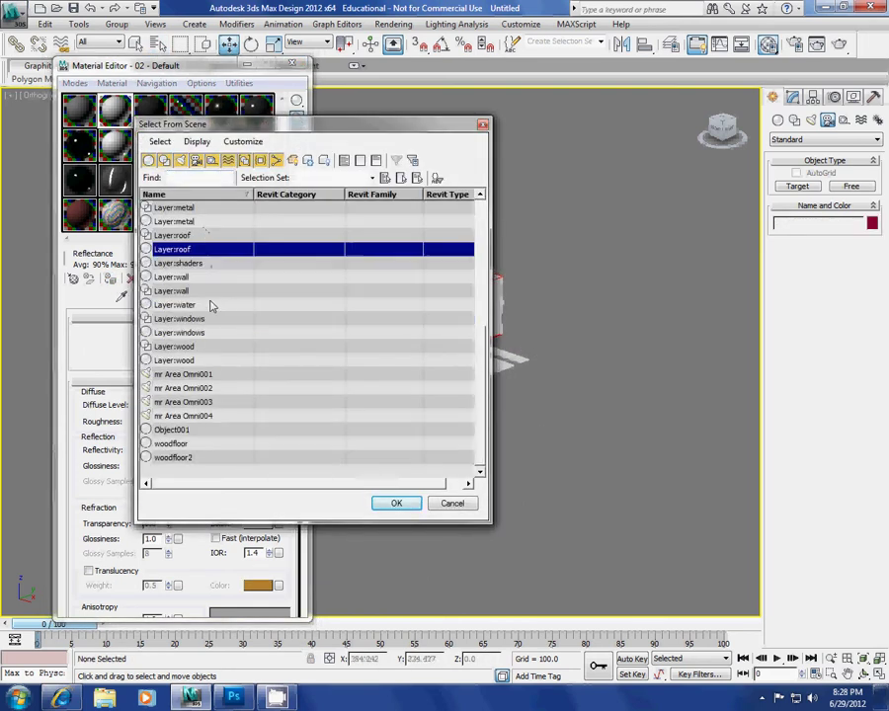
pyautogui.click(215, 305)
pyautogui.click(220, 318)
pyautogui.keyDown('shift'); pyautogui.click(221, 332); pyautogui.keyUp('shift')
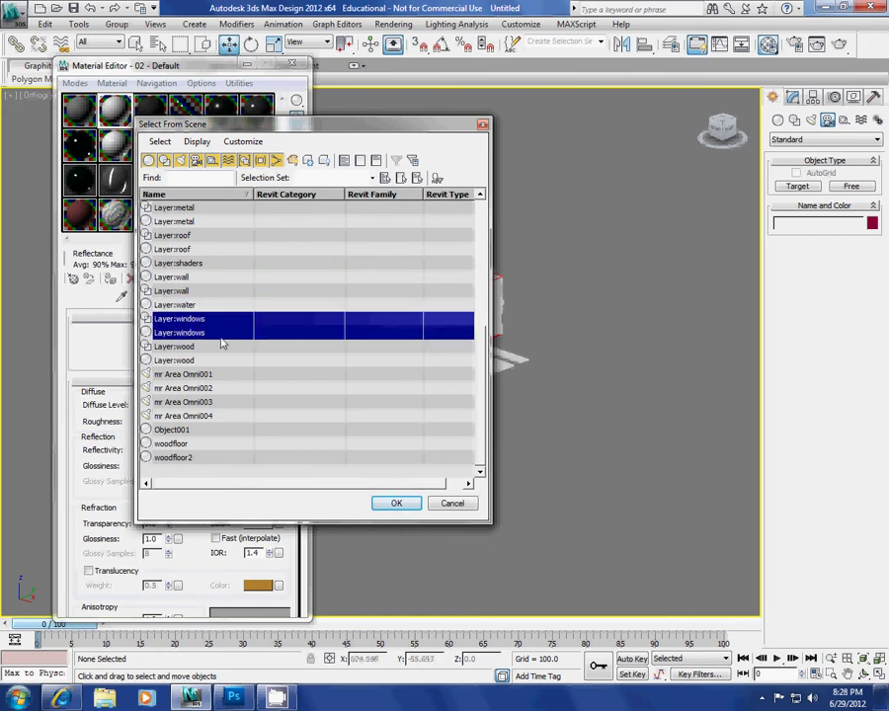
pyautogui.click(395, 503)
pyautogui.click(185, 108)
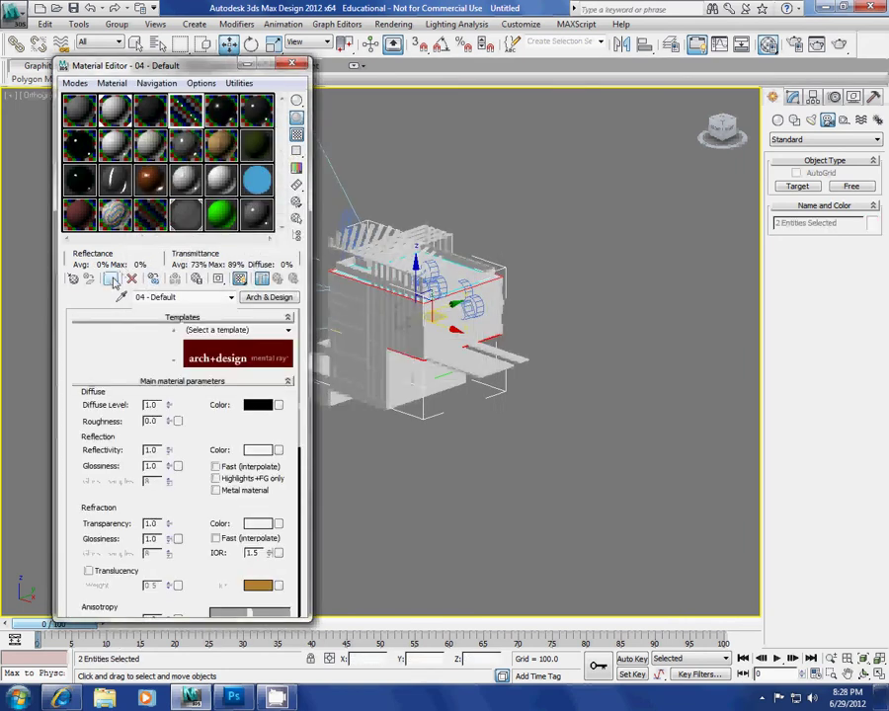
pyautogui.press('m')
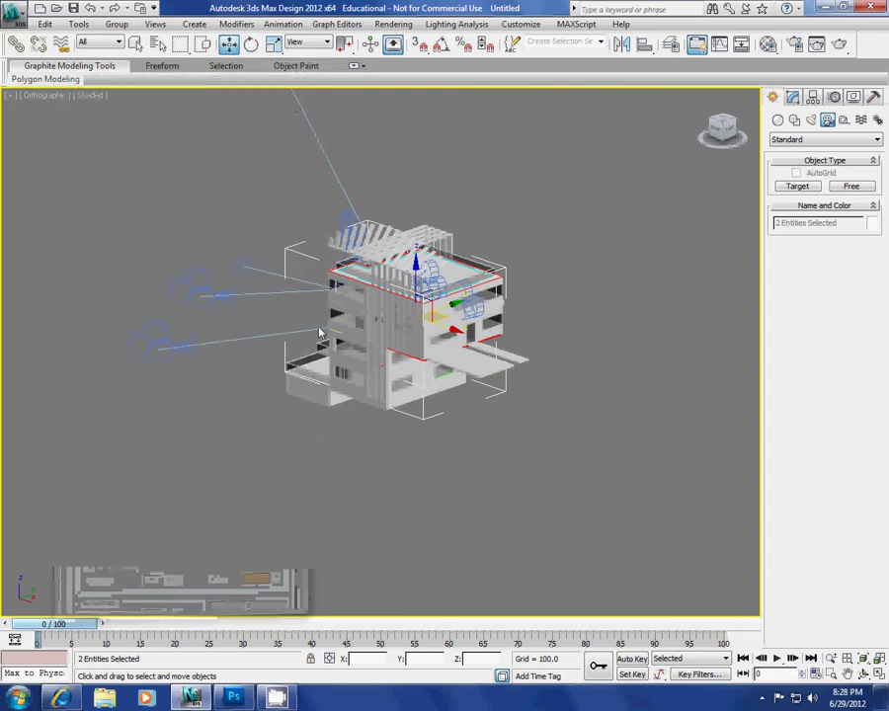
# Draw a circle with a radius of about 9867 around the house in the Top view
pyautogui.press('t')
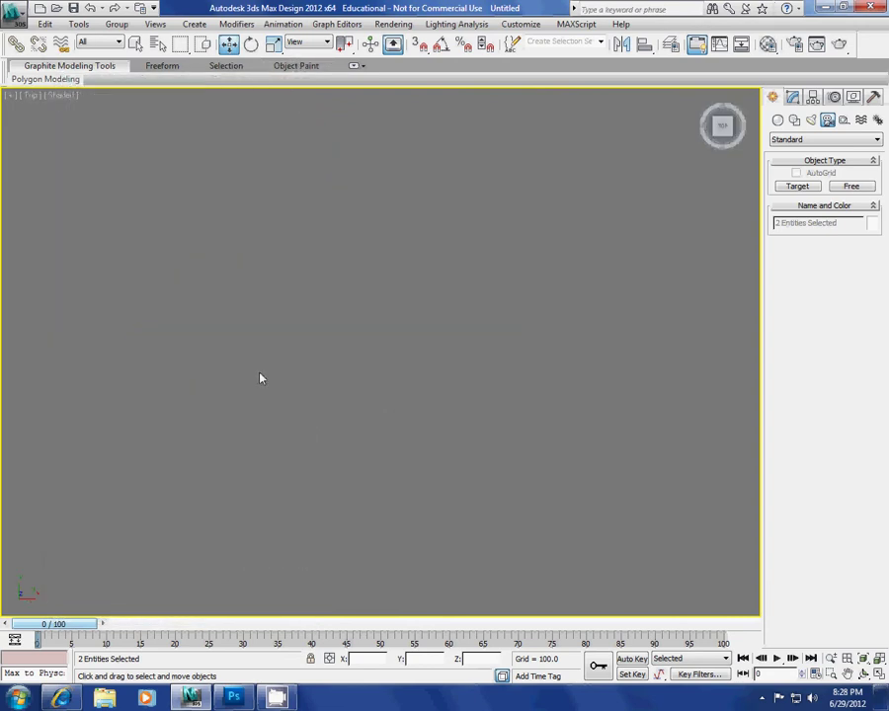
pyautogui.scroll(-5, 314, 376)
pyautogui.scroll(-4, 325, 361)
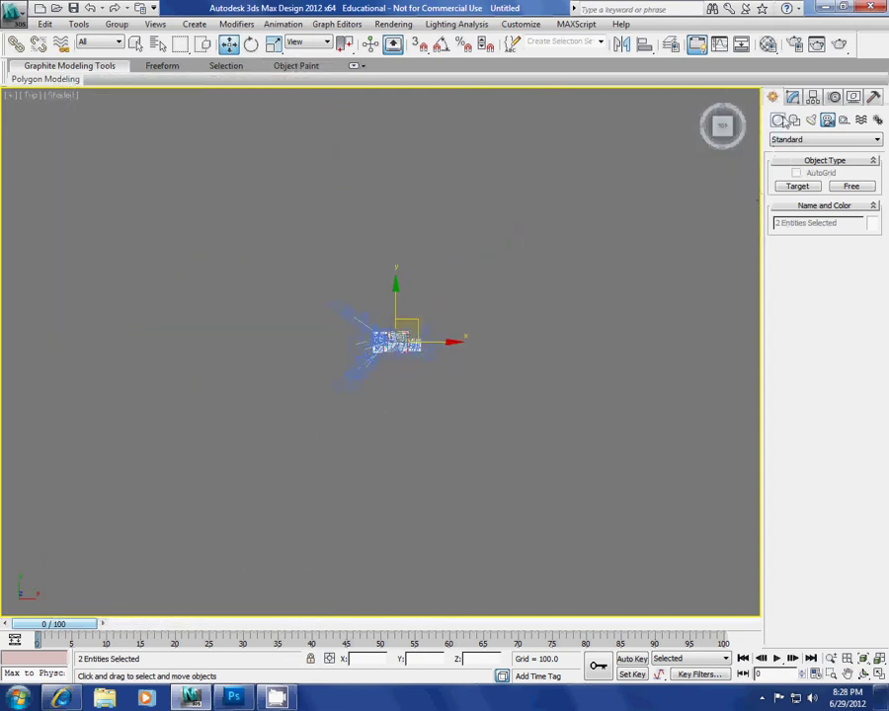
pyautogui.click(795, 97)
pyautogui.click(774, 98)
pyautogui.click(794, 119)
pyautogui.click(797, 211)
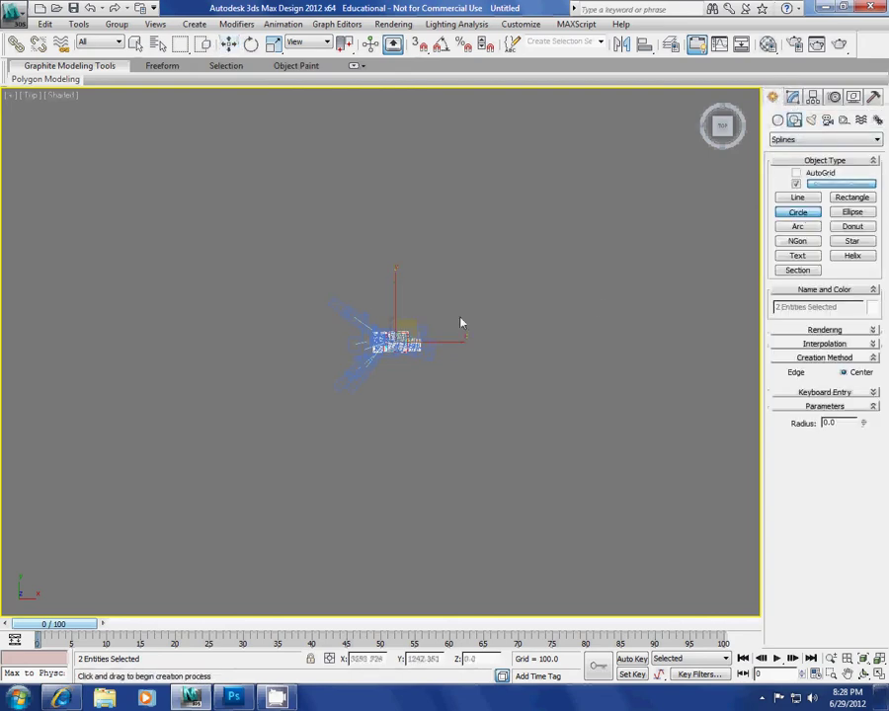
pyautogui.moveTo(386, 356); pyautogui.dragTo(607, 156)
# Apply an Extrude modifier with amount 0 to the circle to make a flat ground disc
pyautogui.click(792, 97)
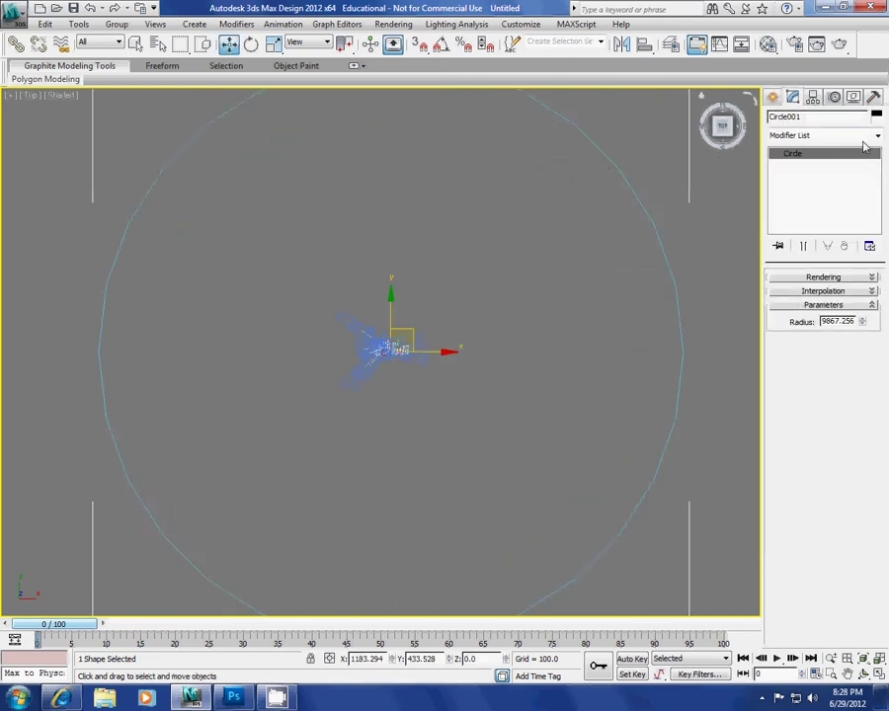
pyautogui.click(876, 135)
pyautogui.moveTo(881, 174); pyautogui.dragTo(878, 249)
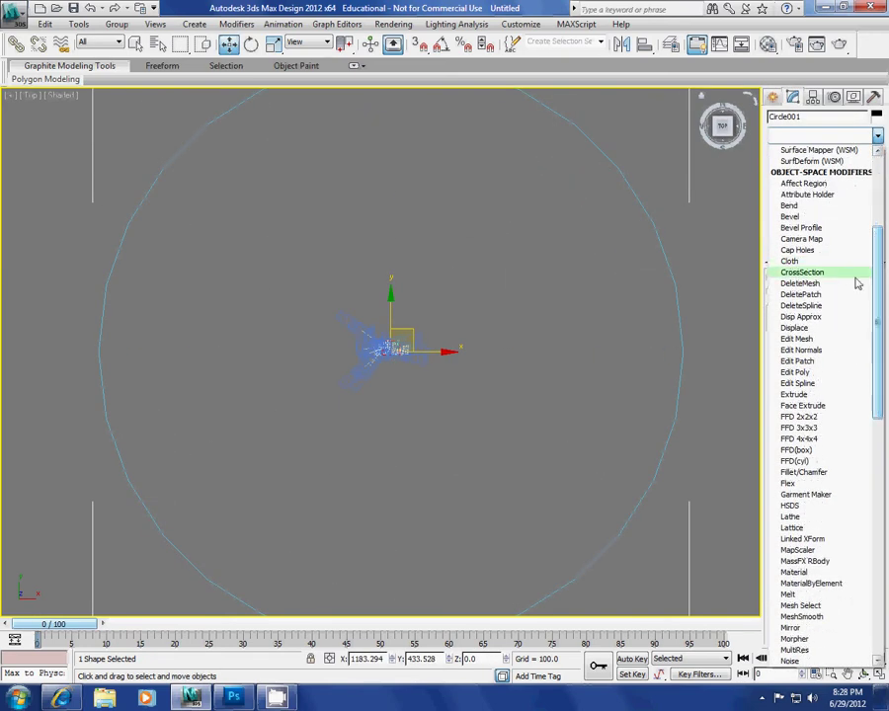
pyautogui.click(847, 396)
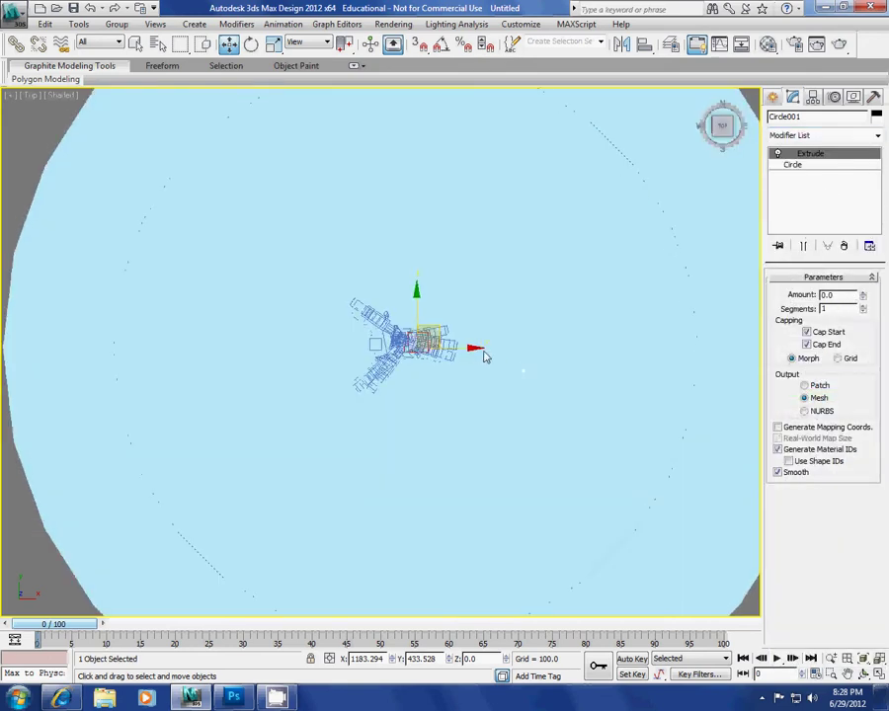
pyautogui.keyDown('alt'); pyautogui.moveTo(484, 357); pyautogui.dragTo(487, 350, button='middle'); pyautogui.keyUp('alt')
# Examine the ground disc and horizon through Camera001, Camera002 and Camera003
pyautogui.press('c')
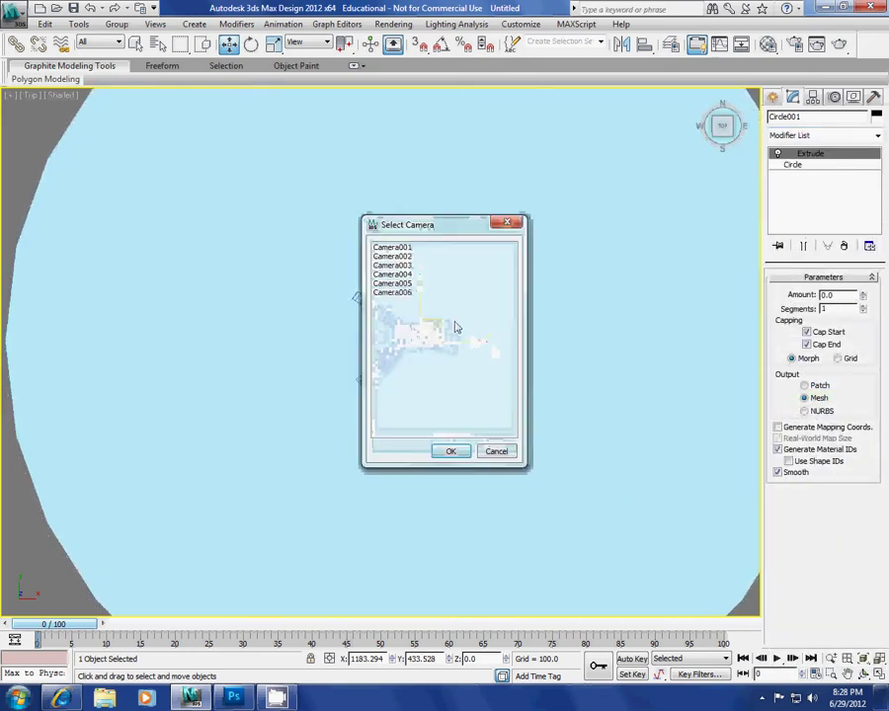
pyautogui.click(399, 248)
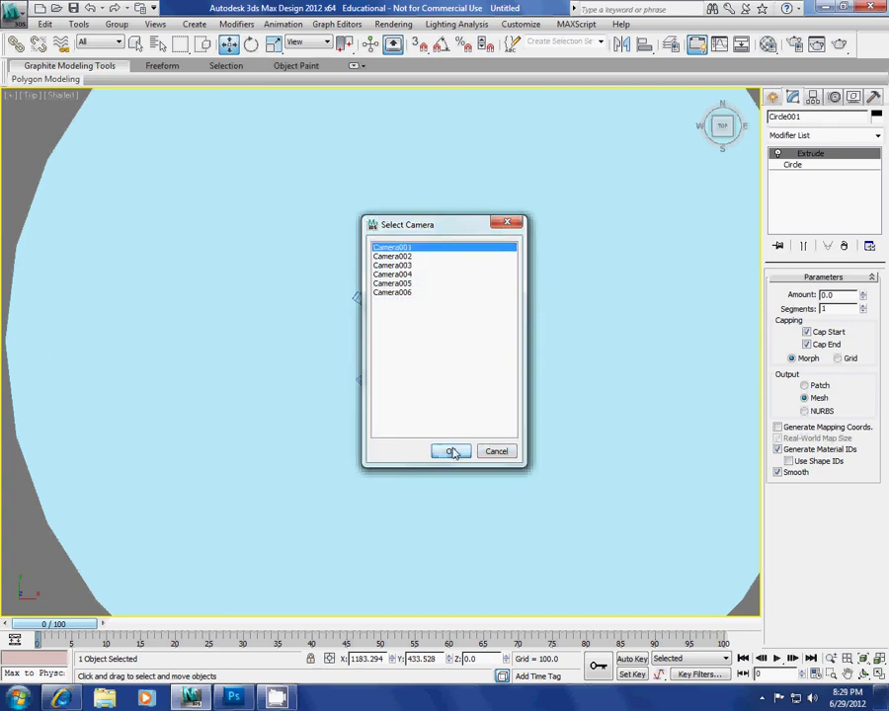
pyautogui.click(450, 451)
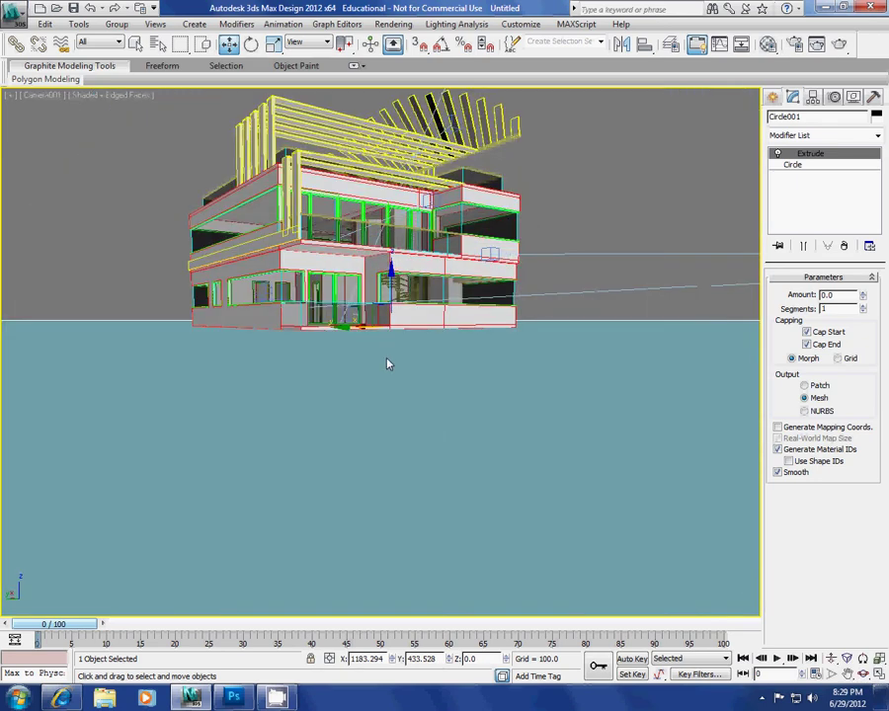
pyautogui.click(42, 97)
pyautogui.moveTo(108, 114)
pyautogui.click(240, 131)
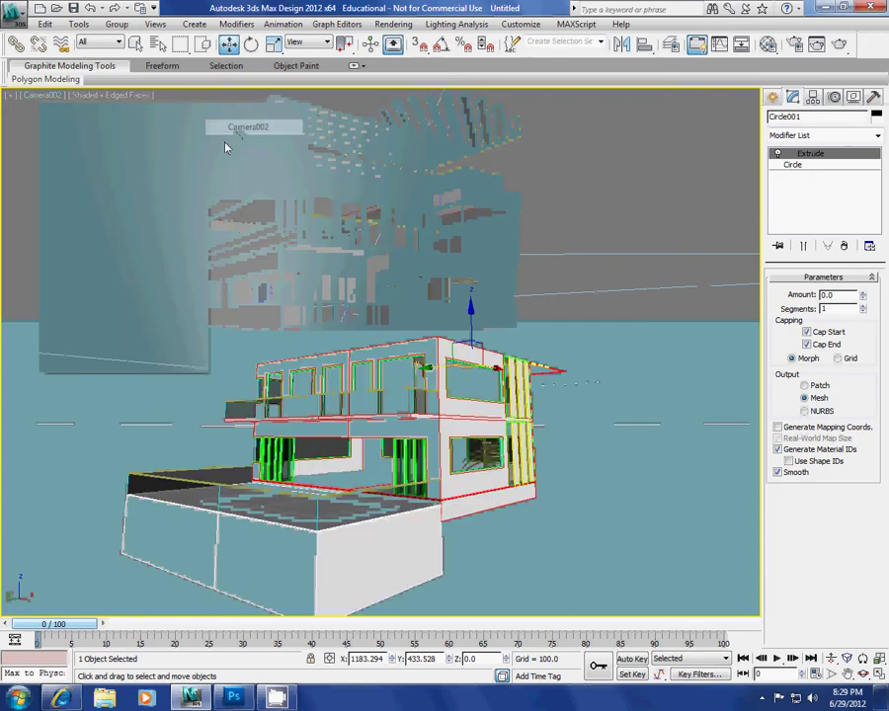
pyautogui.click(56, 96)
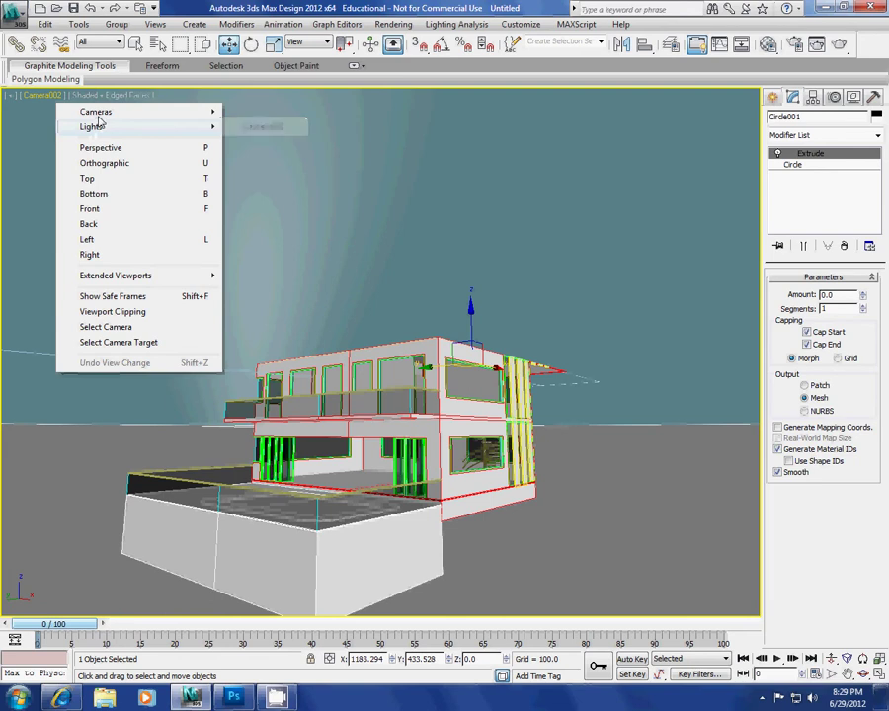
pyautogui.moveTo(99, 112)
pyautogui.click(259, 143)
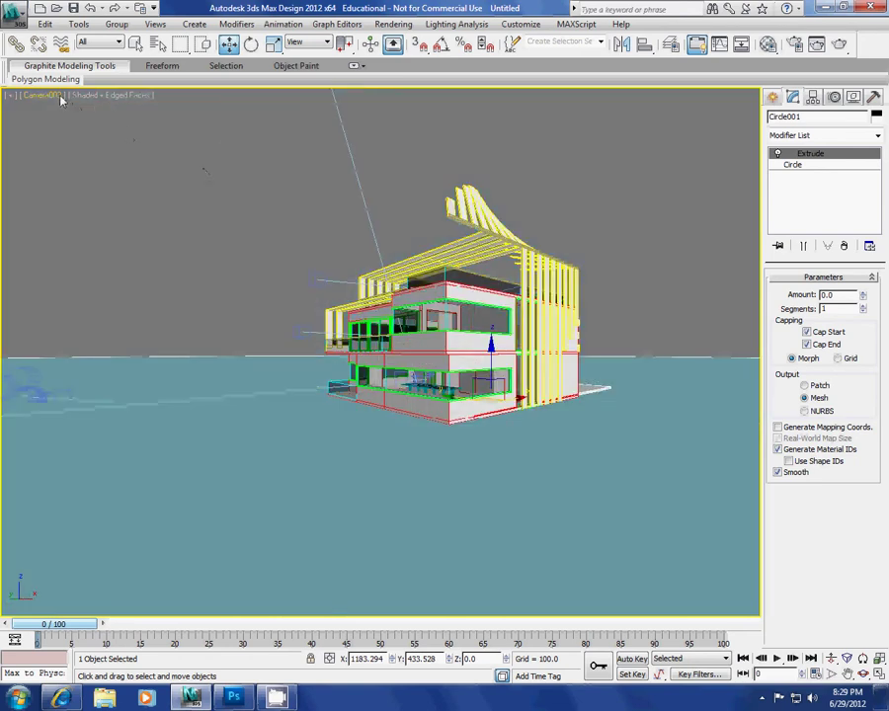
# Check the interior and rooftop views through Camera004 and Camera005
pyautogui.click(61, 97)
pyautogui.moveTo(114, 114)
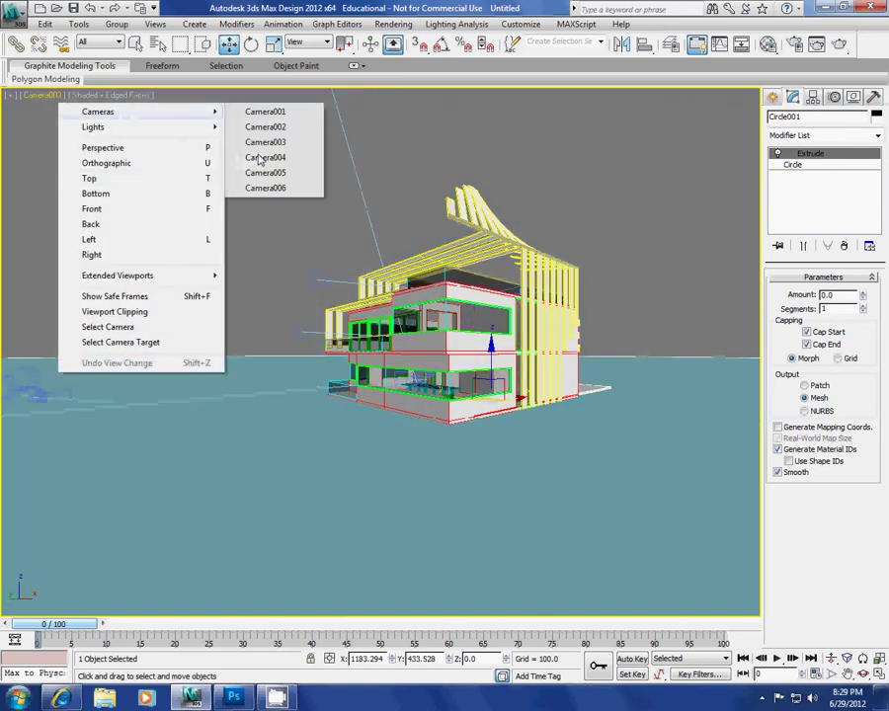
pyautogui.click(252, 159)
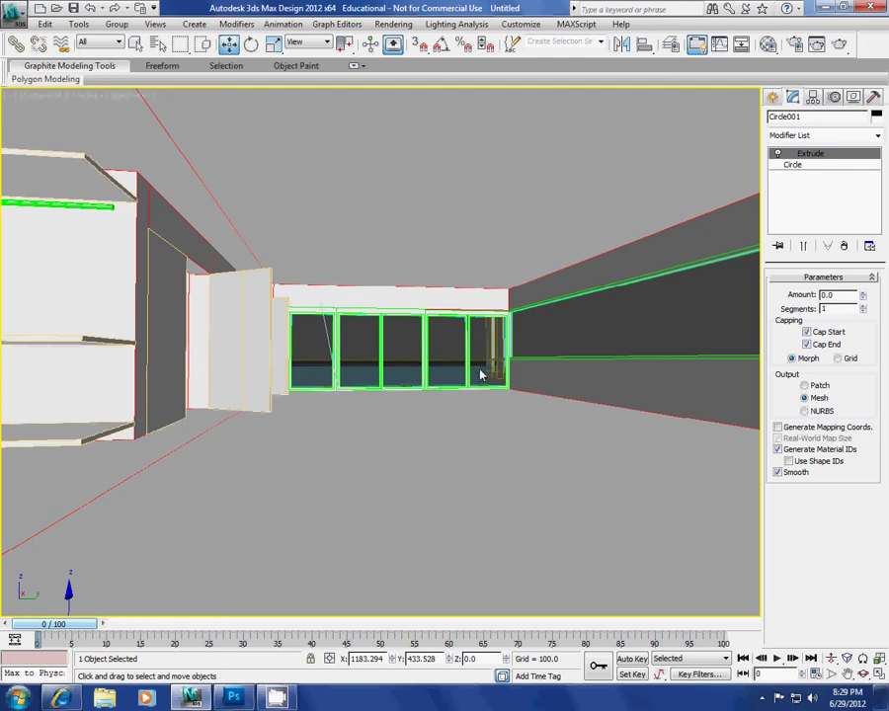
pyautogui.click(61, 98)
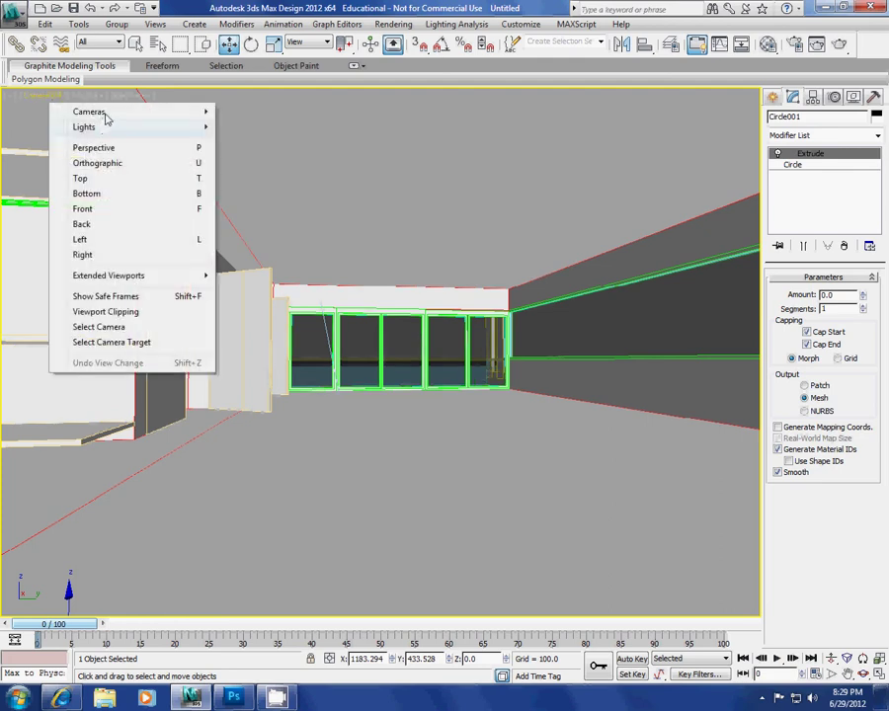
pyautogui.moveTo(104, 113)
pyautogui.click(248, 185)
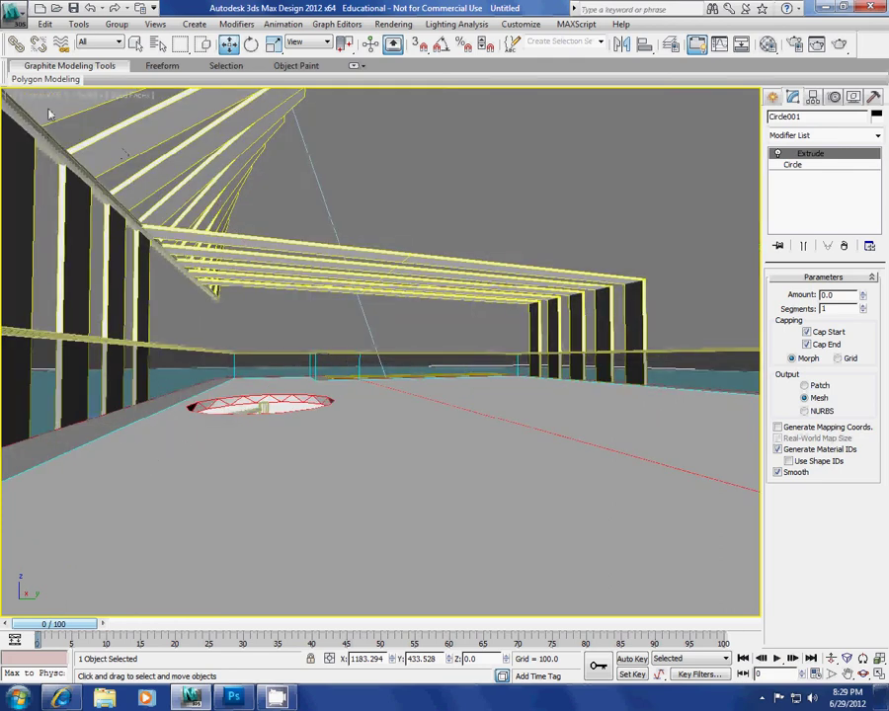
# Switch to the Camera006 view, orbit the camera slightly around the room and render the view
pyautogui.click(62, 99)
pyautogui.click(247, 187)
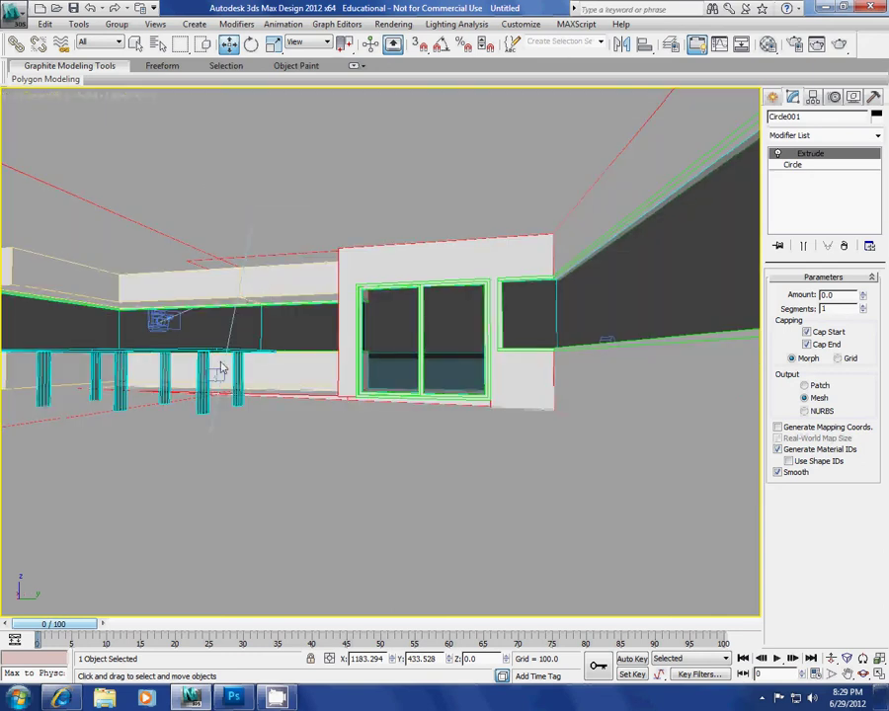
pyautogui.keyDown('alt'); pyautogui.moveTo(222, 368); pyautogui.dragTo(286, 369, button='middle'); pyautogui.keyUp('alt')
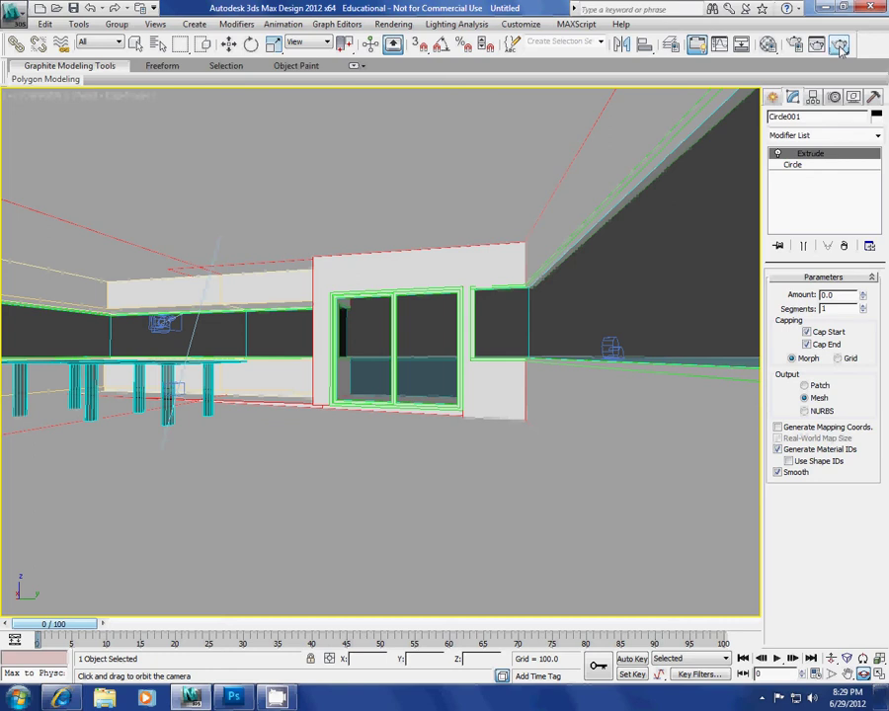
pyautogui.click(839, 46)
pyautogui.click(405, 363)
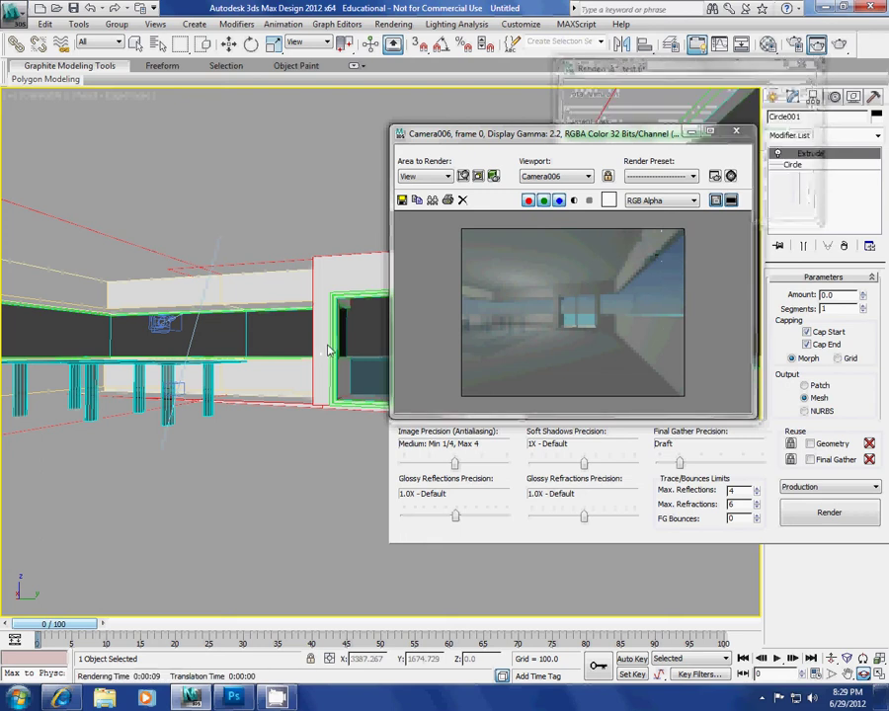
# Save the rendered Camera006 image to the Desktop as test in TIF Image File format, accepting the TIF options
pyautogui.click(402, 200)
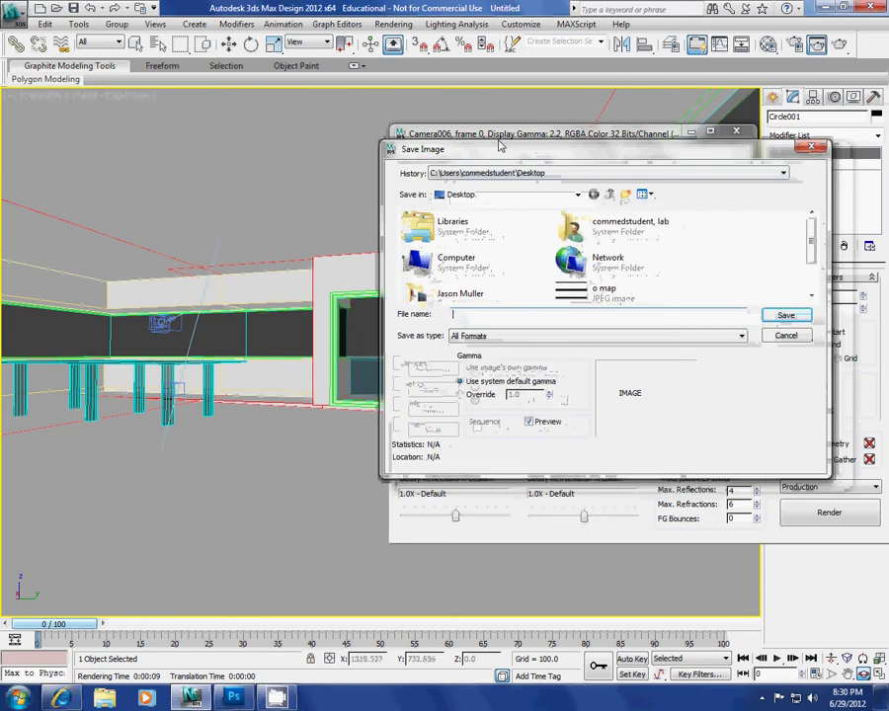
pyautogui.scroll(-1, 578, 269)
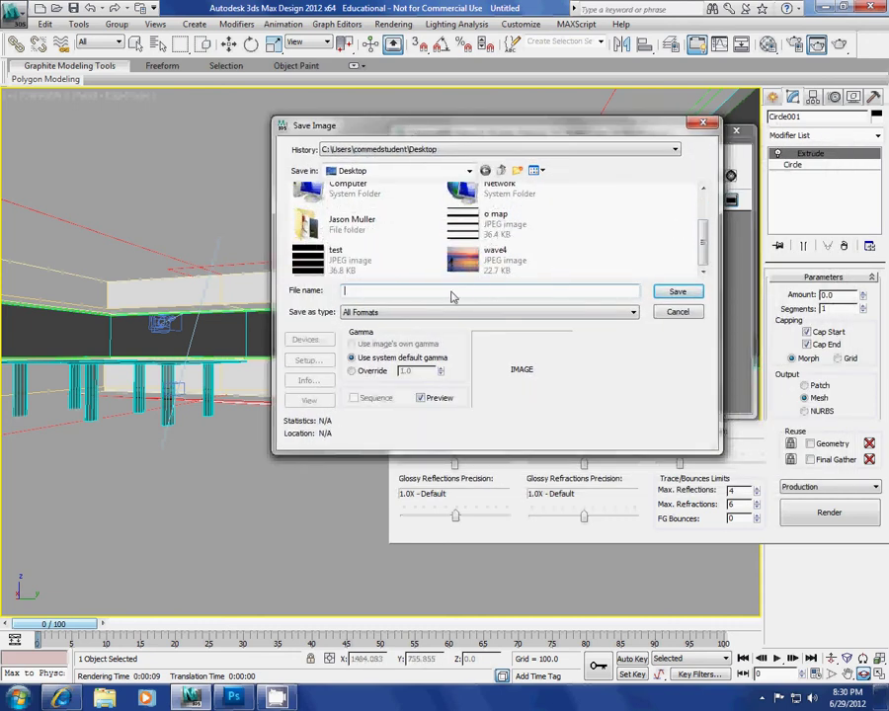
pyautogui.write('test')
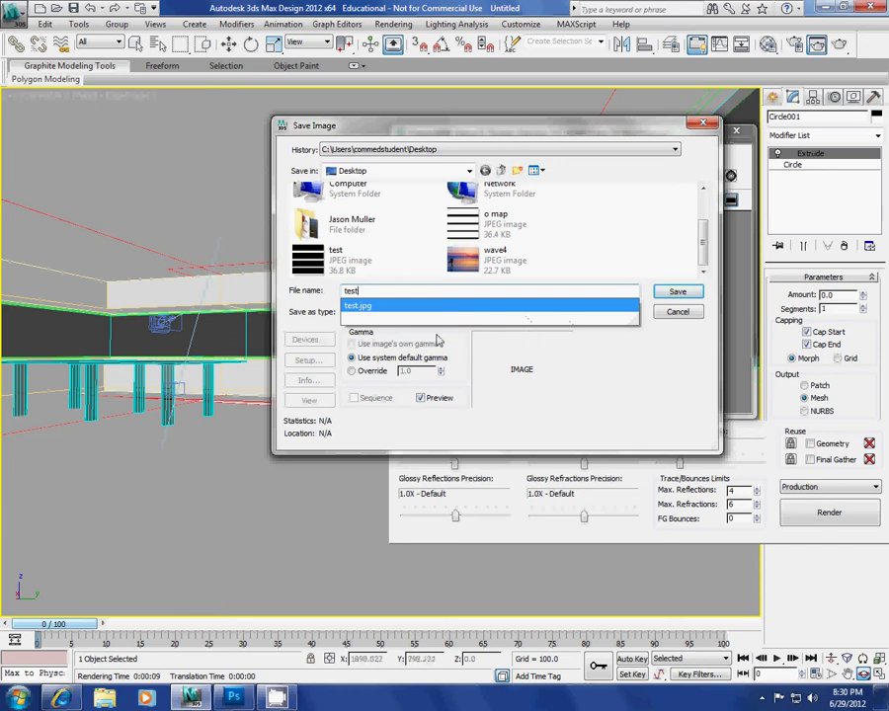
pyautogui.click(438, 339)
pyautogui.click(438, 312)
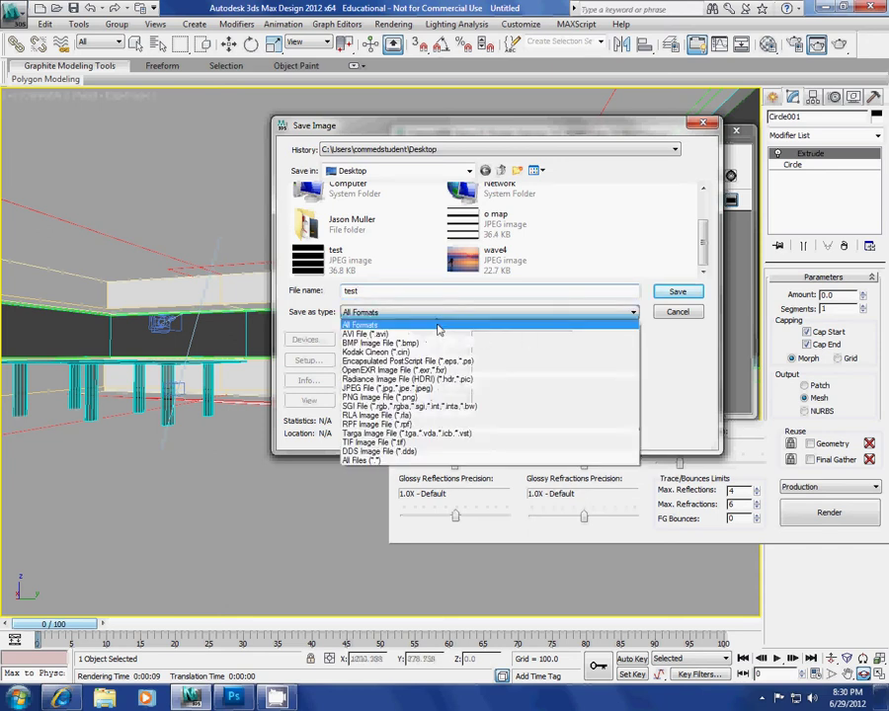
pyautogui.click(464, 442)
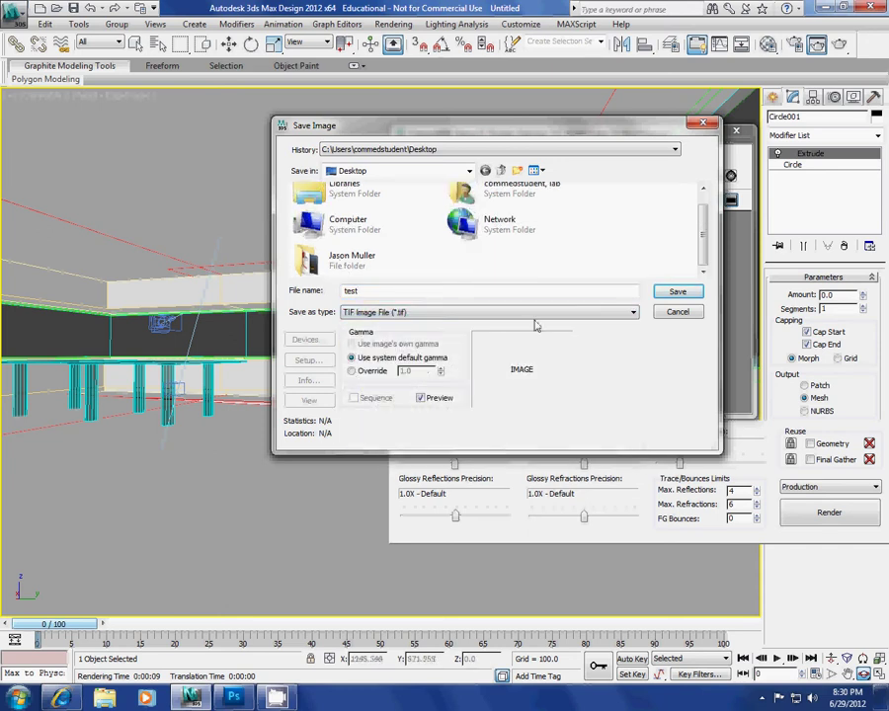
pyautogui.click(677, 294)
pyautogui.click(572, 319)
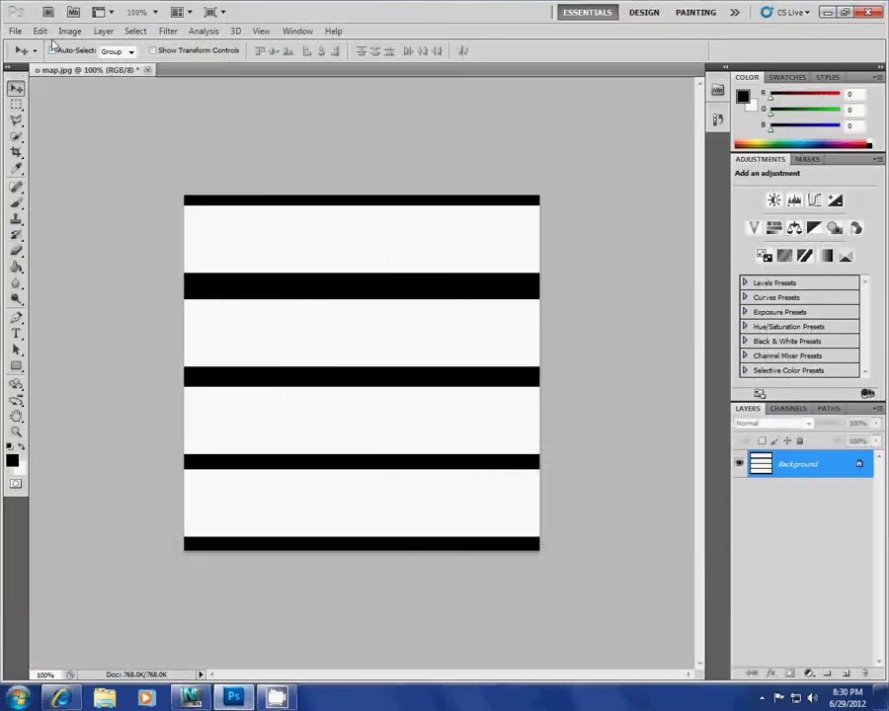
# Switch to Photoshop and open the wave4 JPEG image from the Desktop
pyautogui.click(16, 30)
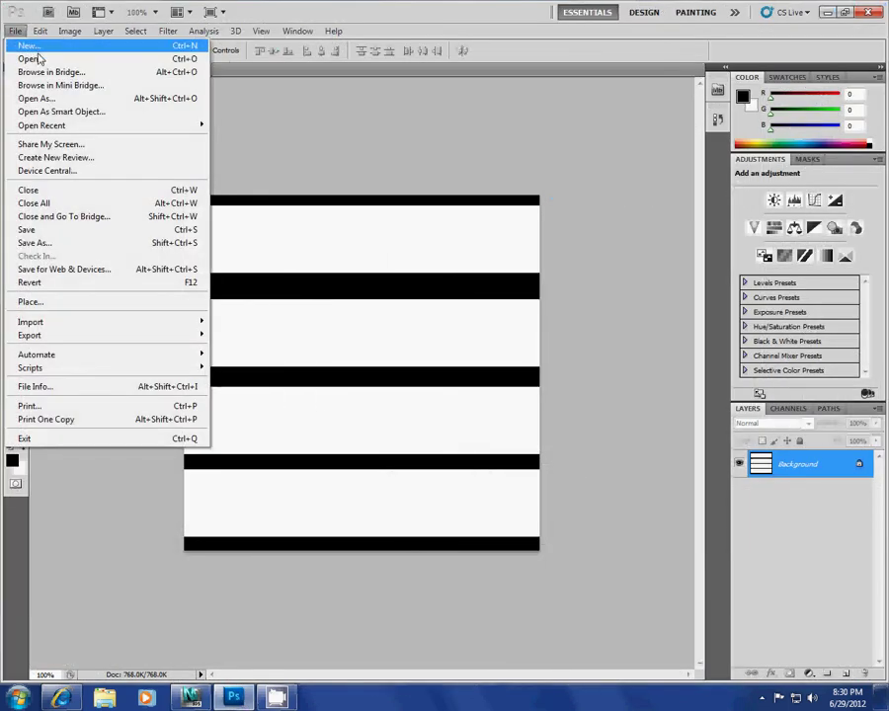
pyautogui.click(40, 58)
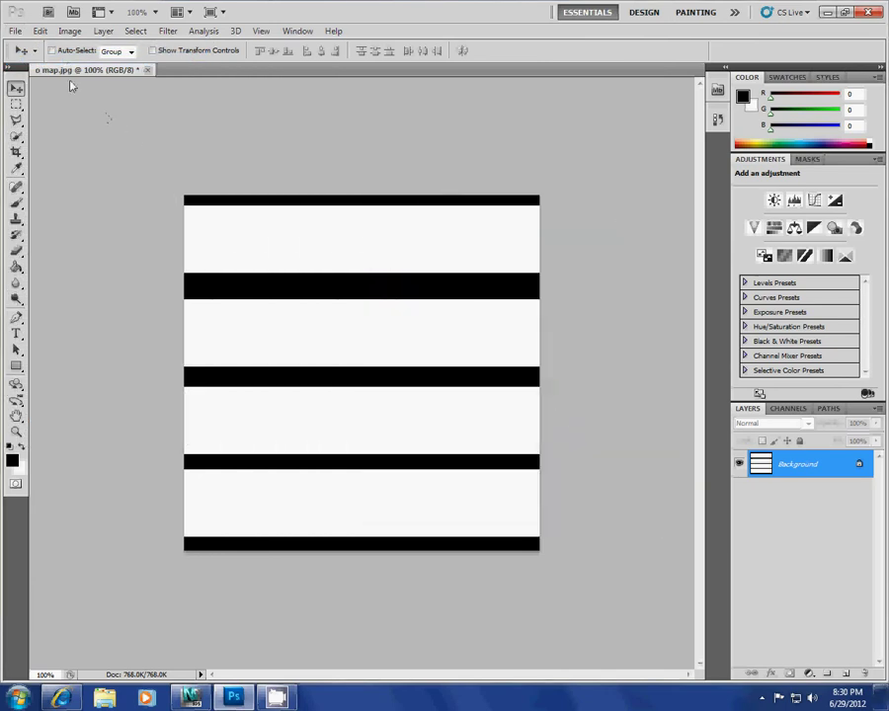
pyautogui.click(16, 30)
pyautogui.click(40, 57)
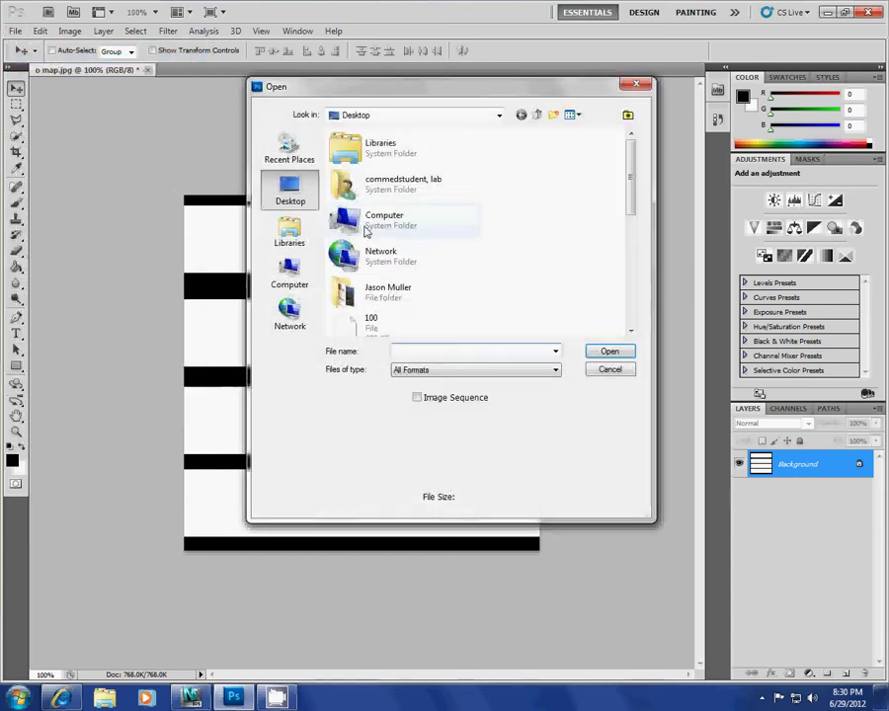
pyautogui.moveTo(635, 175); pyautogui.dragTo(633, 278)
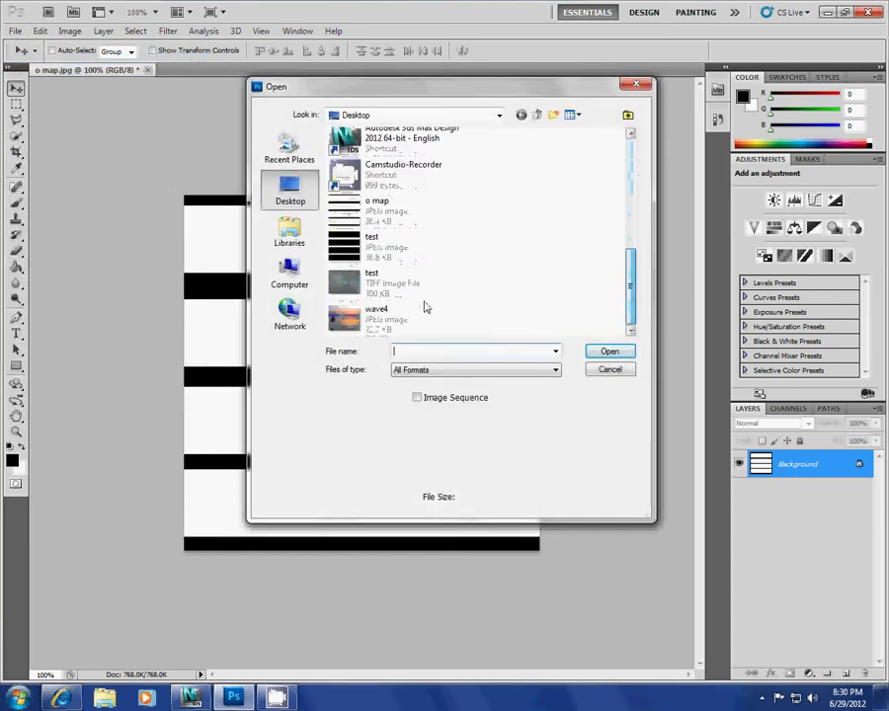
pyautogui.click(345, 326)
pyautogui.click(618, 352)
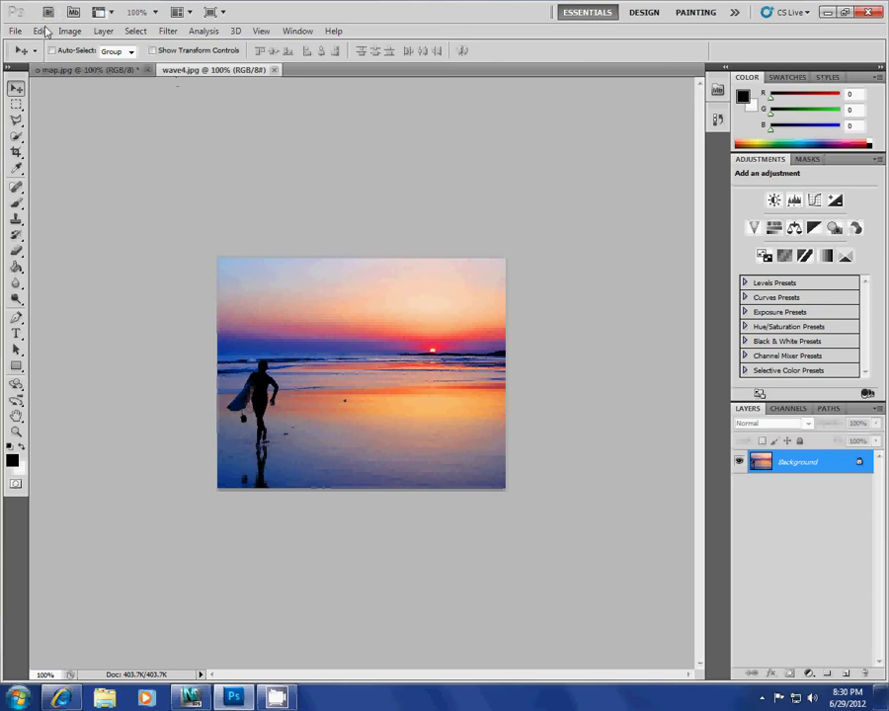
# Open the rendered TIFF image test from the Desktop
pyautogui.click(15, 30)
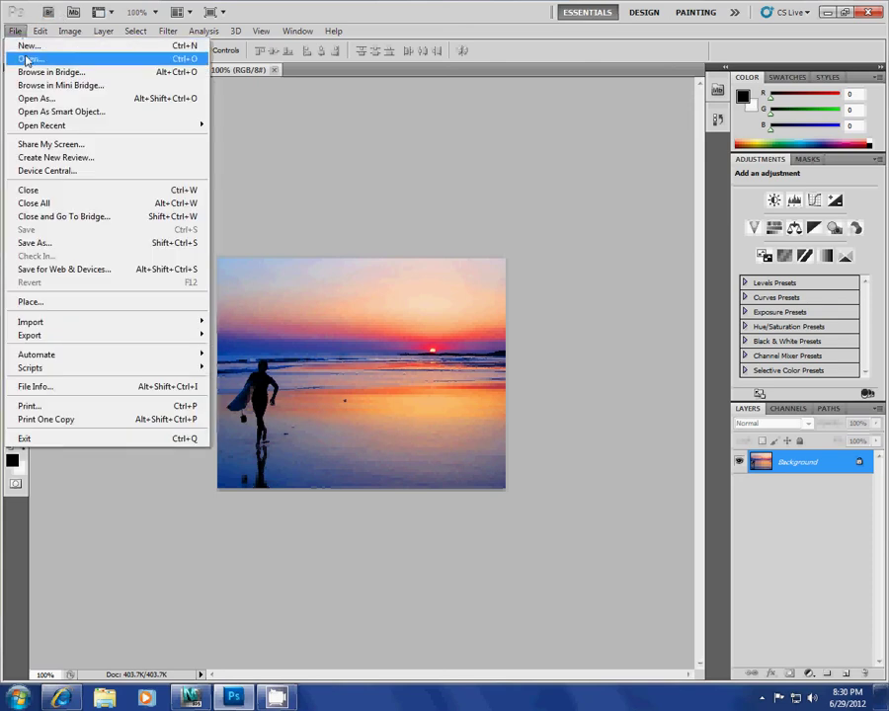
pyautogui.click(30, 58)
pyautogui.moveTo(632, 173); pyautogui.dragTo(633, 307)
pyautogui.click(396, 286)
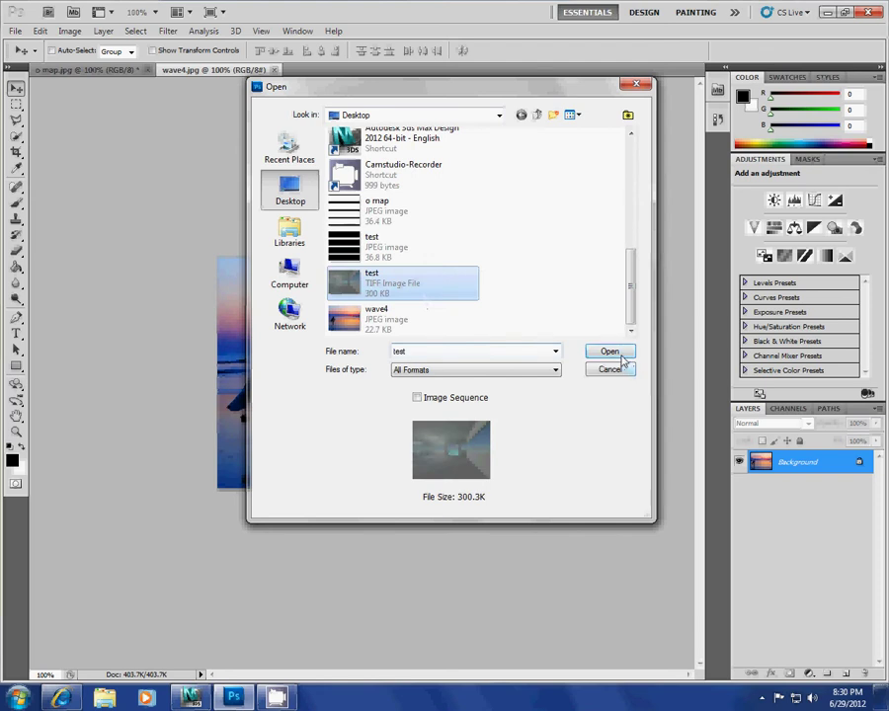
pyautogui.click(621, 354)
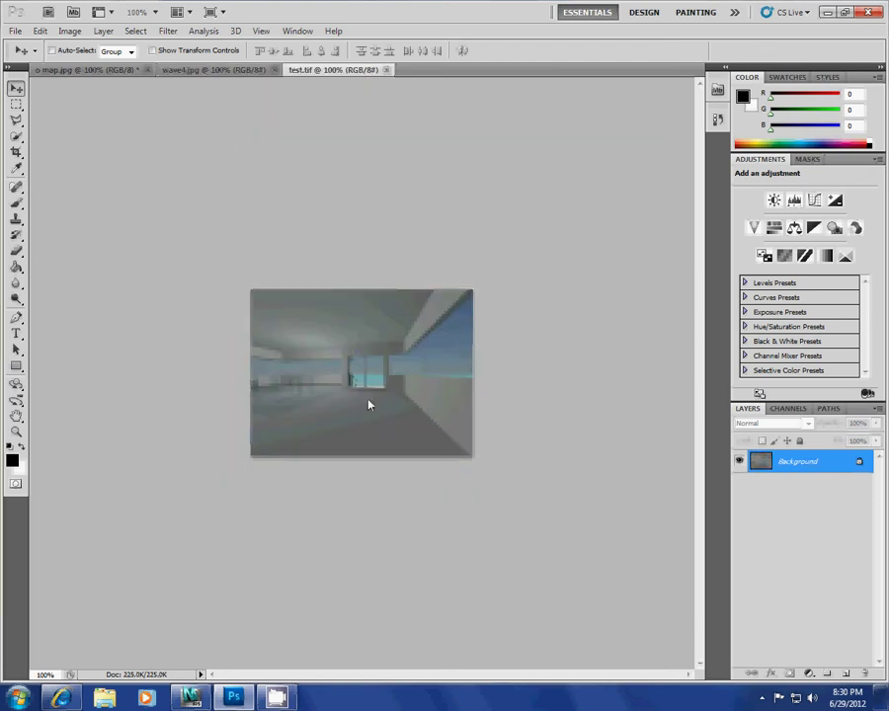
# Load the Alpha 1 channel of test.tif as a new selection
pyautogui.keyDown('alt'); pyautogui.scroll(4, 373, 409); pyautogui.keyUp('alt')
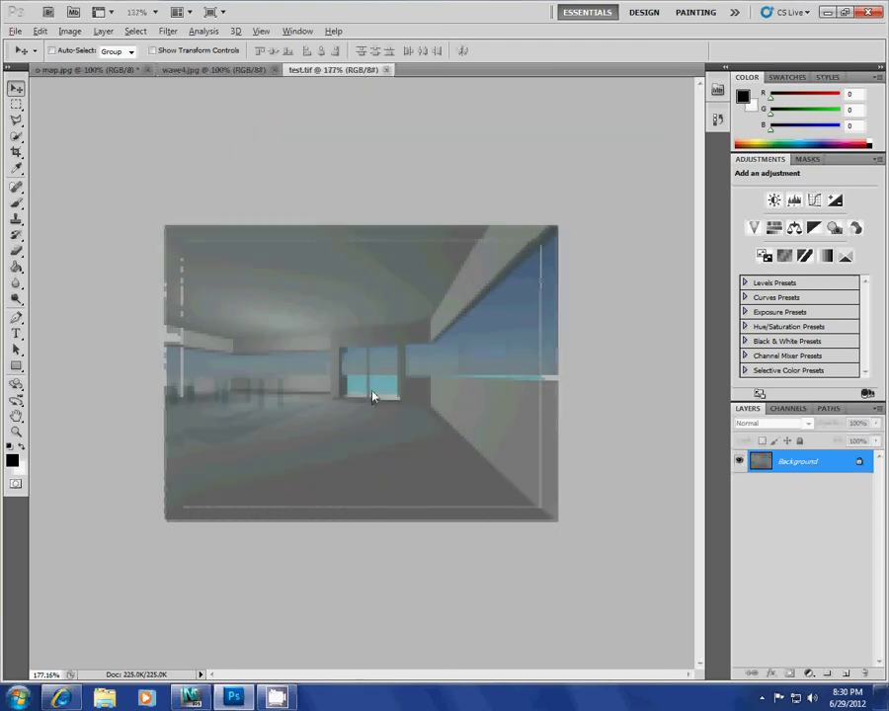
pyautogui.click(135, 31)
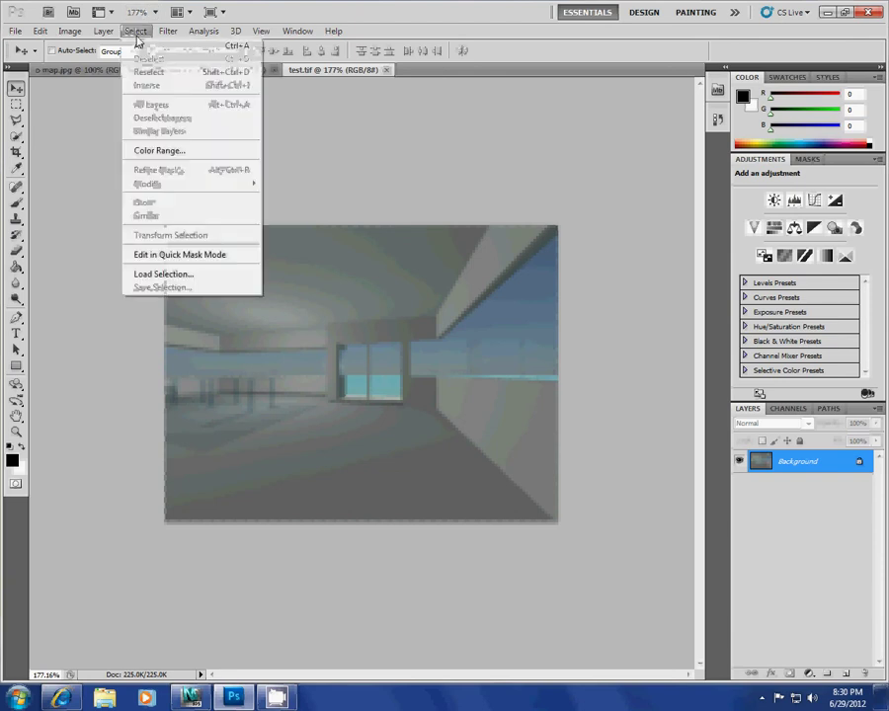
pyautogui.click(202, 275)
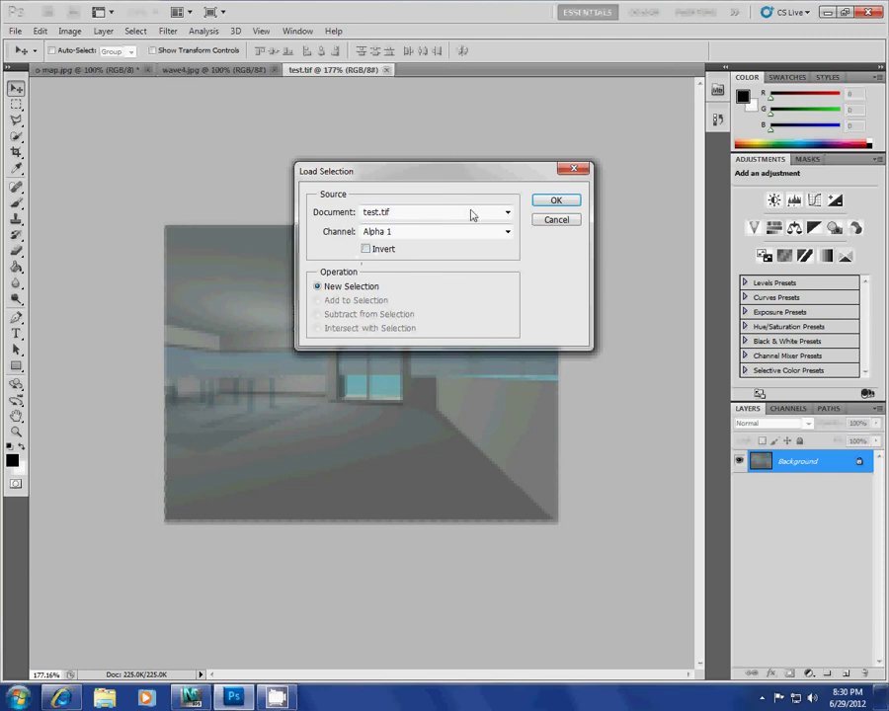
pyautogui.click(570, 205)
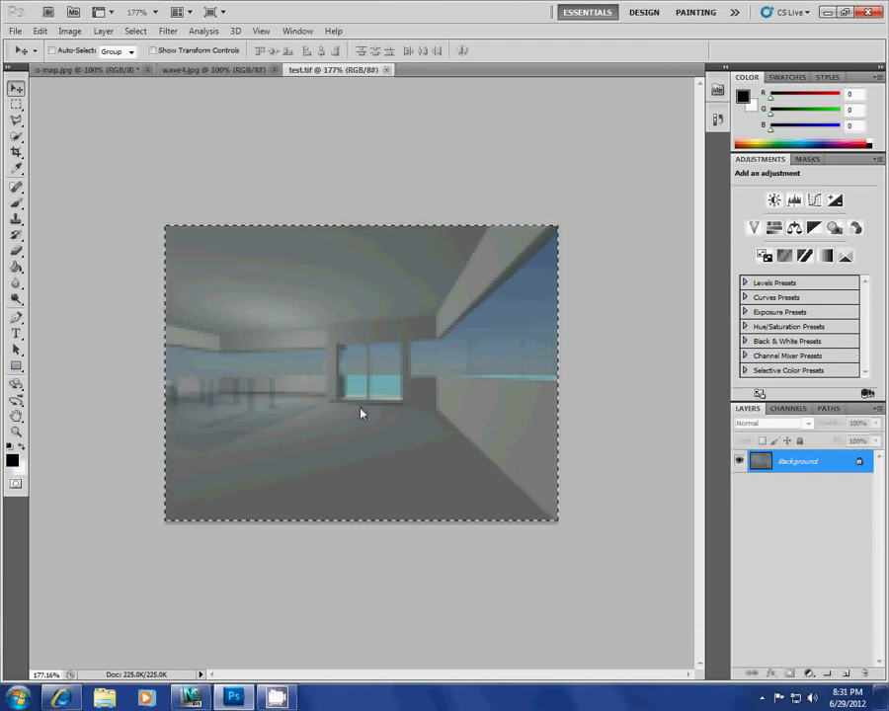
# Paste the selected render into the wave4 image, undo the paste and return to the test.tif document
pyautogui.hotkey('ctrl', 'Tab')
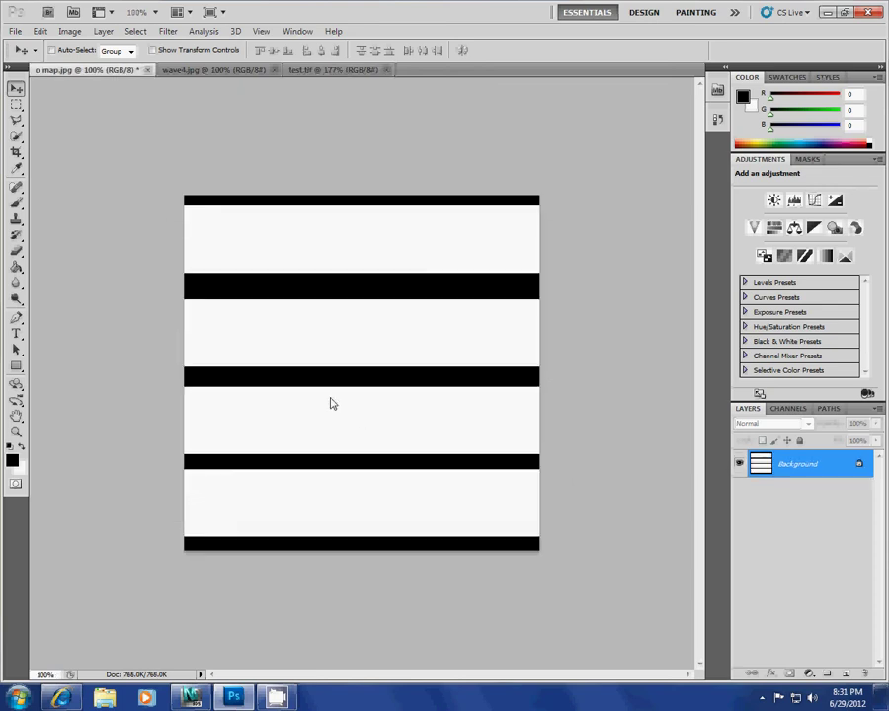
pyautogui.hotkey('ctrl', 'Tab')
pyautogui.hotkey('ctrl', 'v')
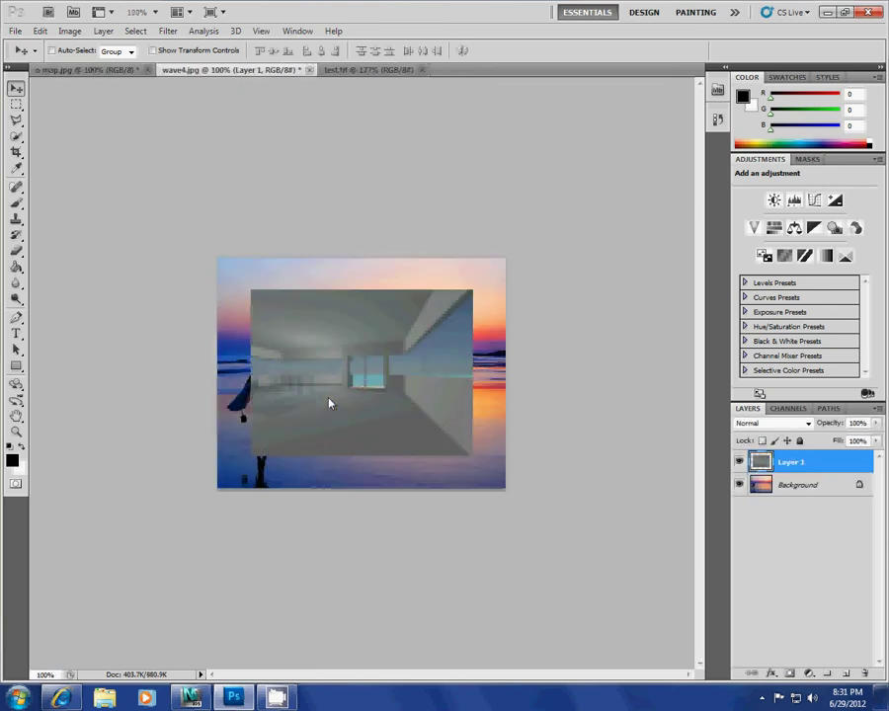
pyautogui.hotkey('ctrl', 'z')
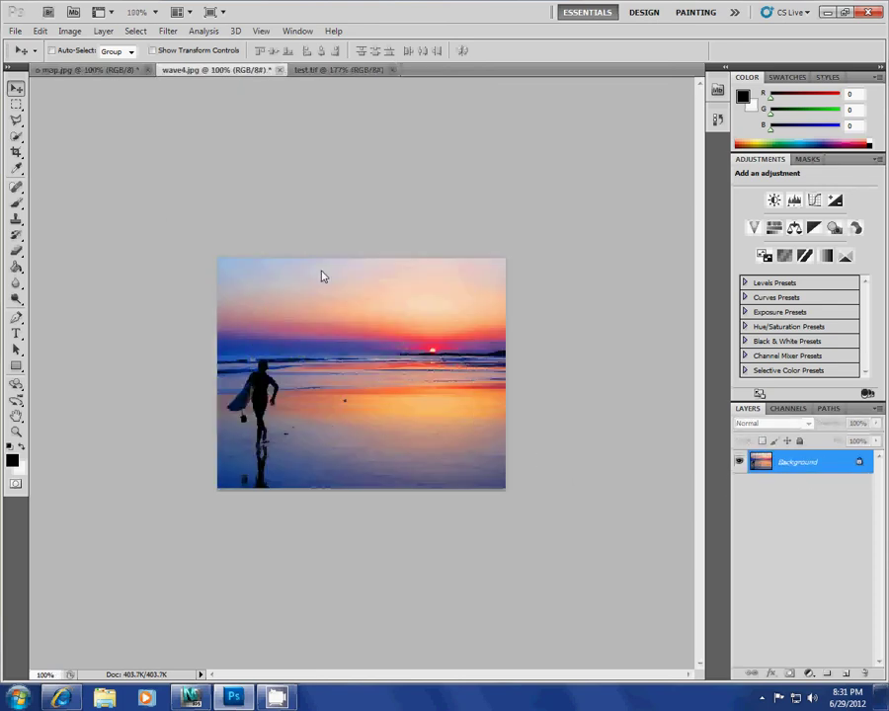
pyautogui.click(322, 71)
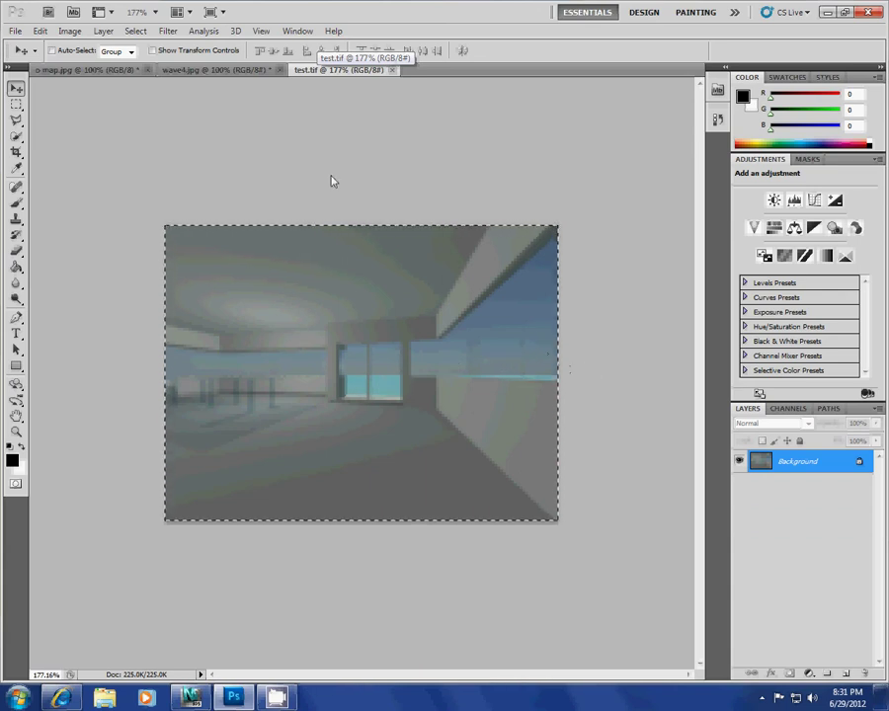
# Switch to 3ds Max, close the old rendered frame and render the Camera006 view again, overwriting the existing test.tif output
pyautogui.click(187, 699)
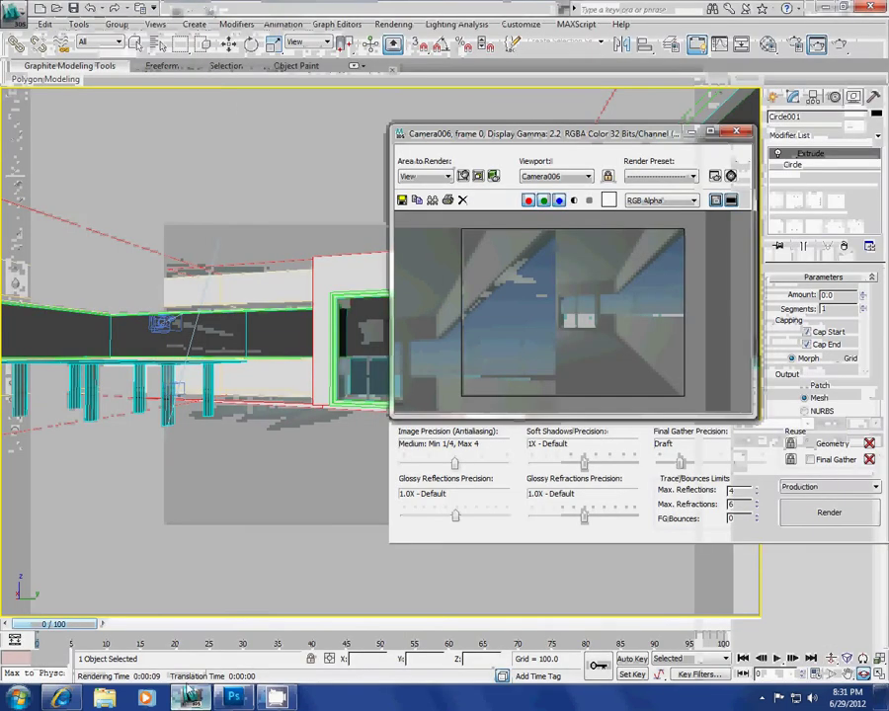
pyautogui.click(736, 131)
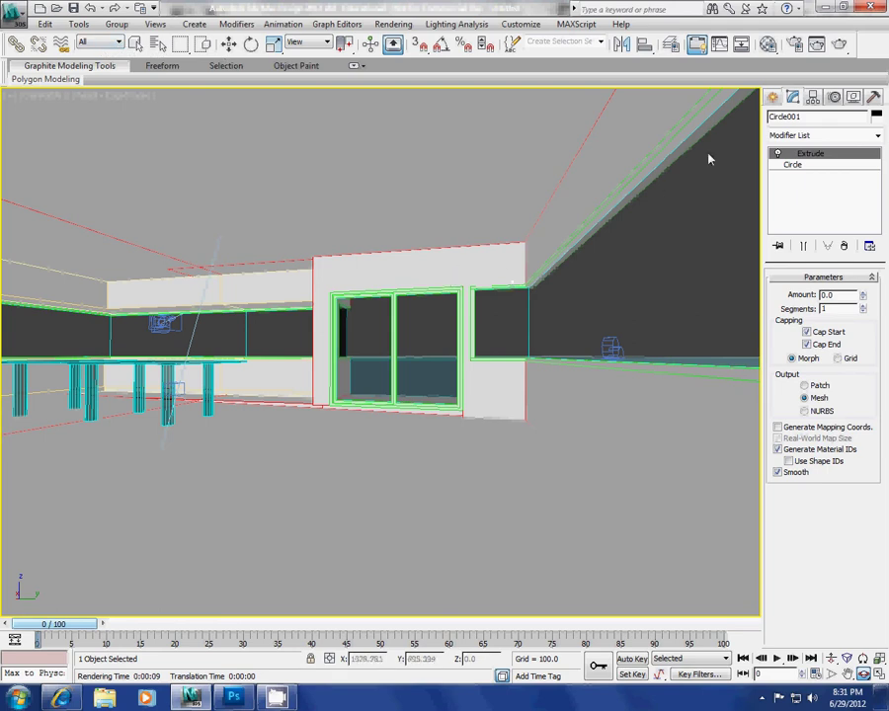
pyautogui.click(837, 49)
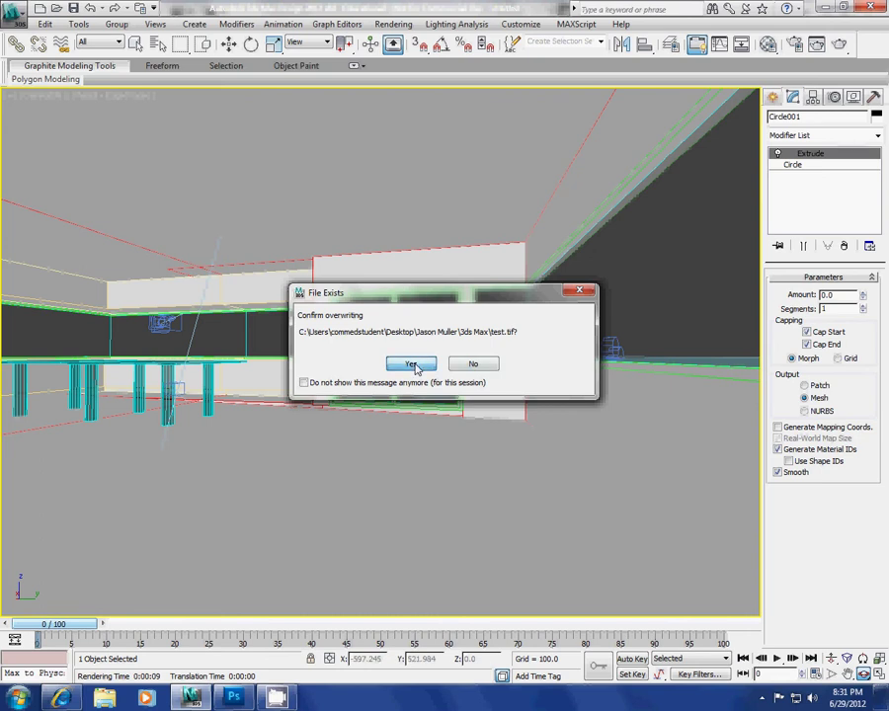
pyautogui.click(413, 364)
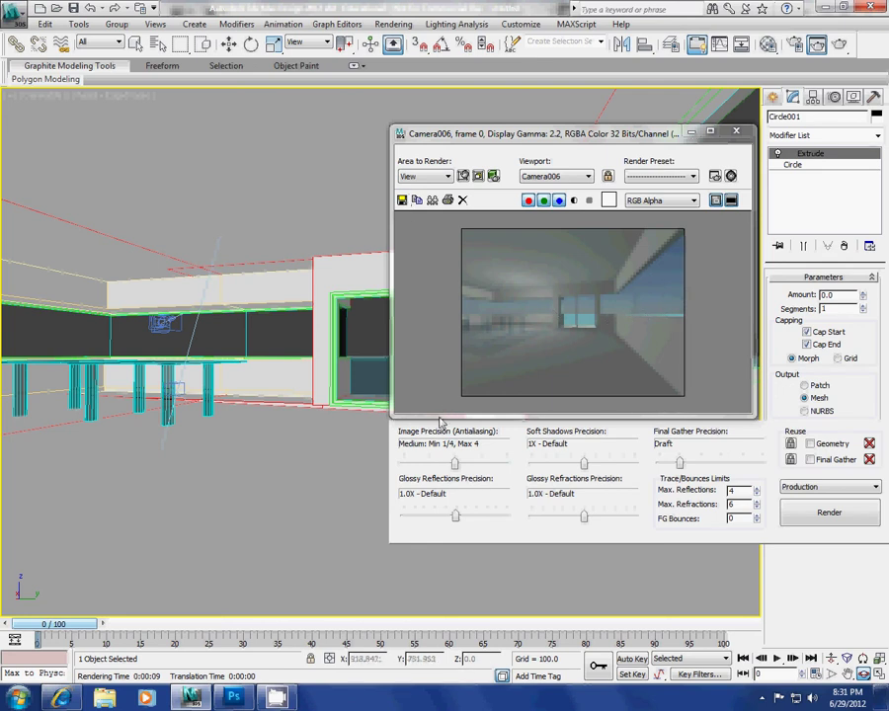
# Start saving the new render to the Desktop as 123 in Targa Image File format, then cancel the Targa options
pyautogui.click(401, 200)
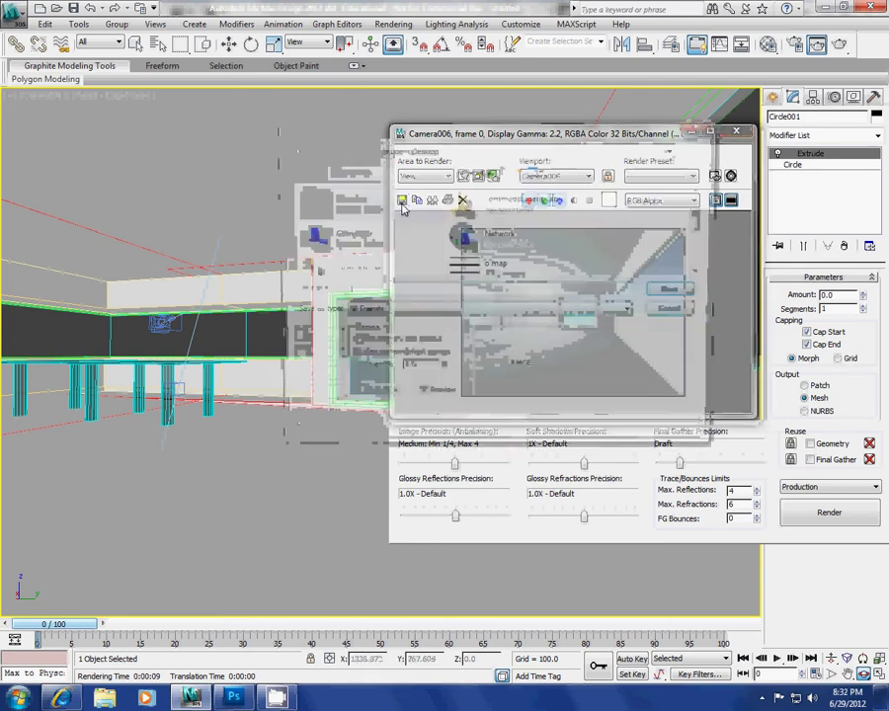
pyautogui.click(401, 313)
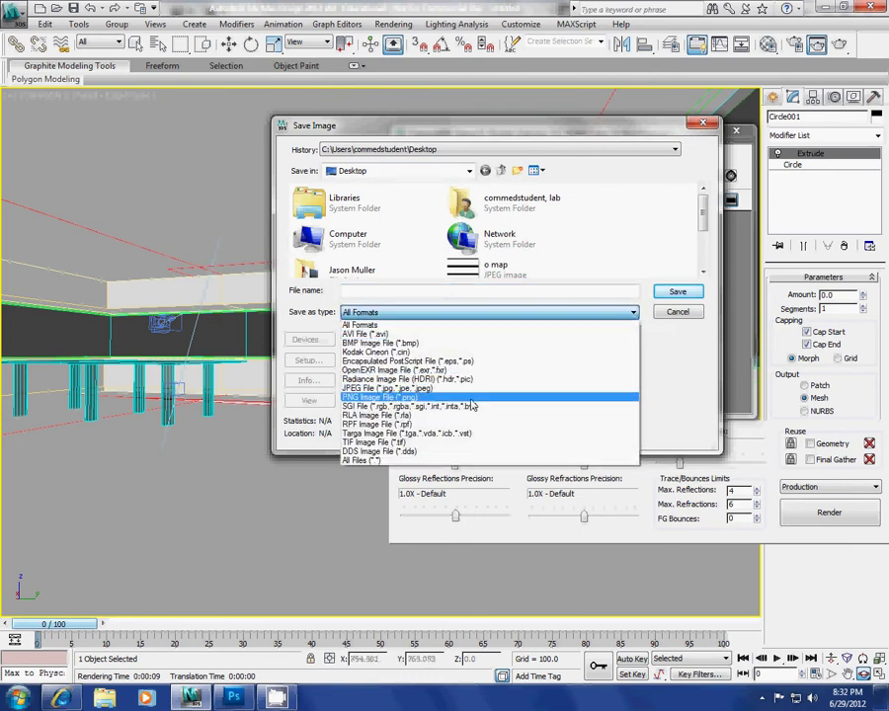
pyautogui.click(453, 489)
pyautogui.click(385, 294)
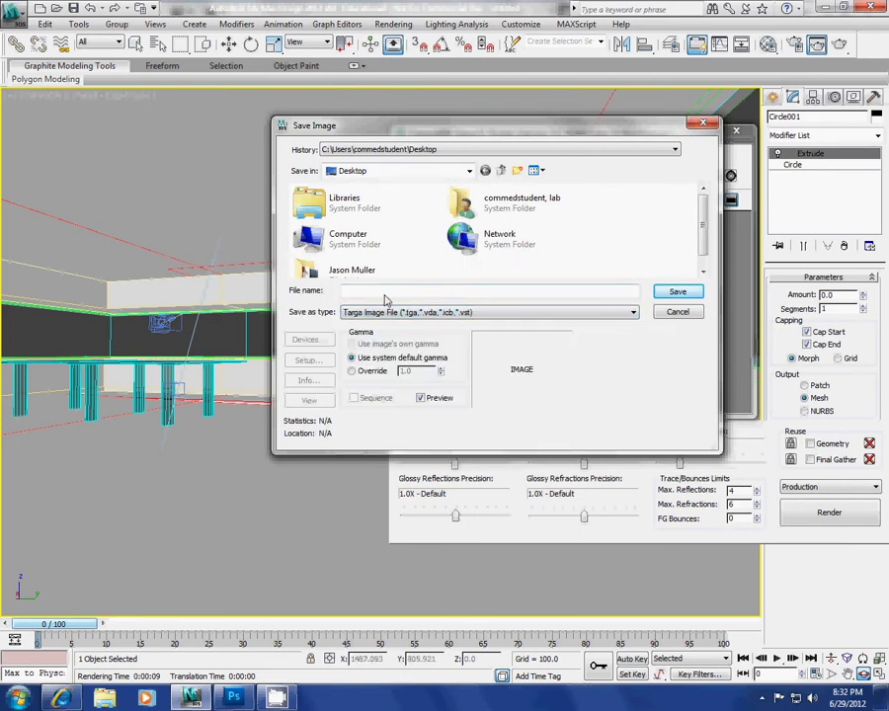
pyautogui.write('12')
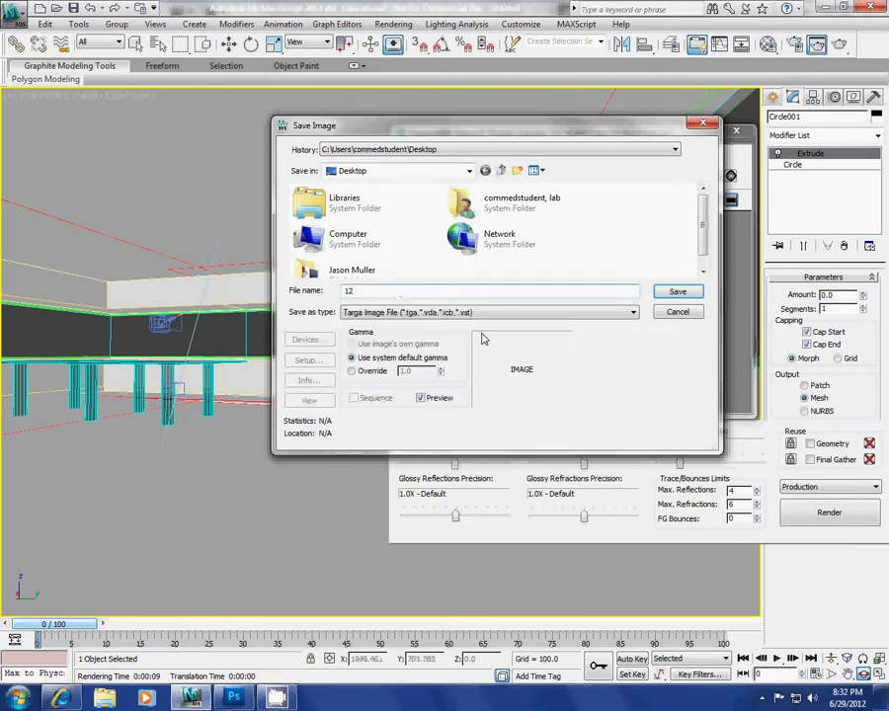
pyautogui.write('3')
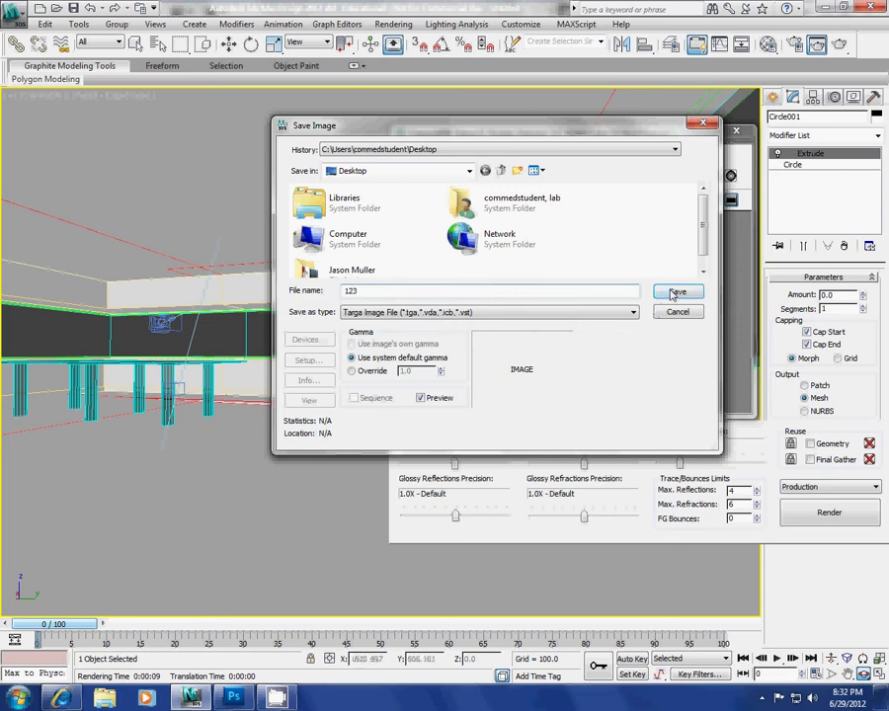
pyautogui.click(667, 293)
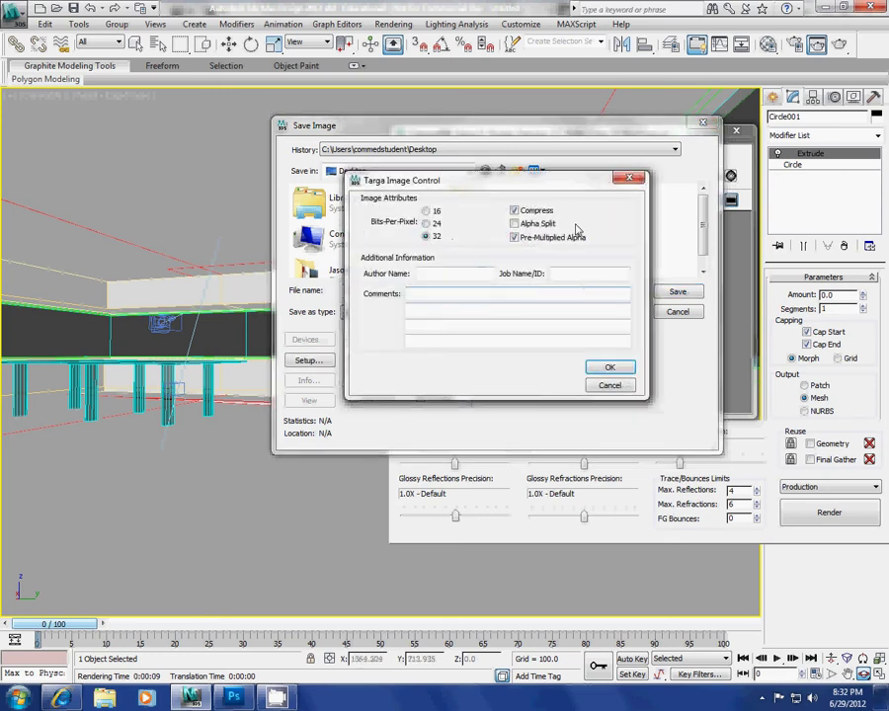
pyautogui.click(609, 385)
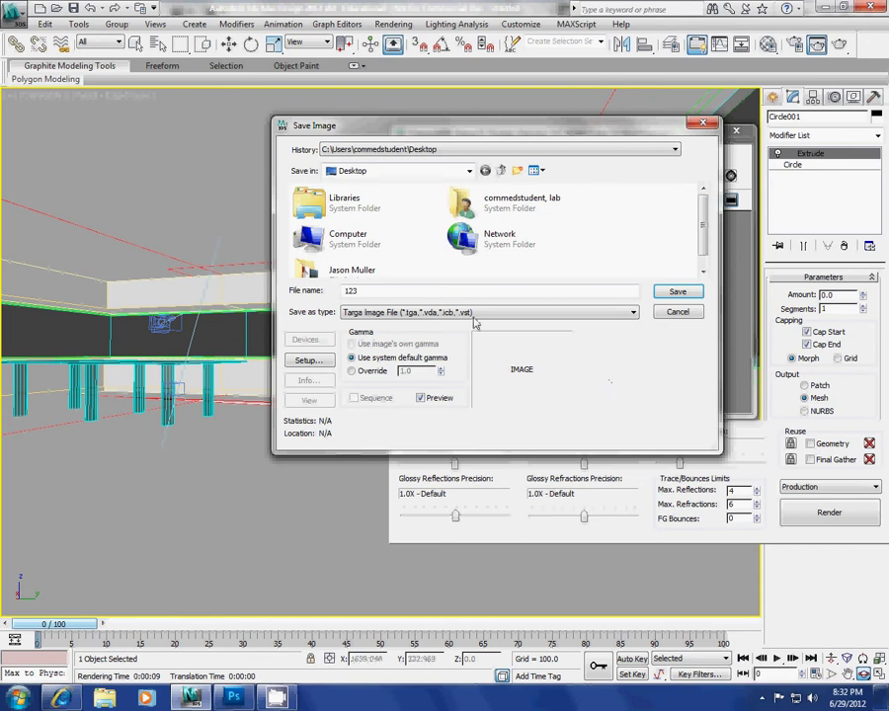
# Save the 123 render in TIF Image File format with 8-bit Color and Store Alpha Channel on
pyautogui.click(474, 314)
pyautogui.click(465, 494)
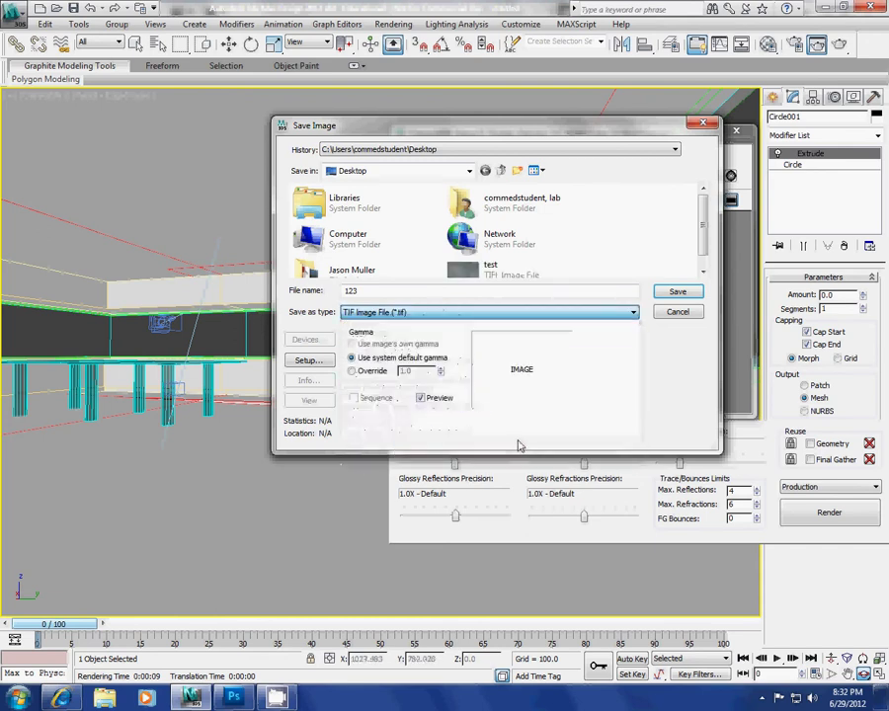
pyautogui.click(676, 292)
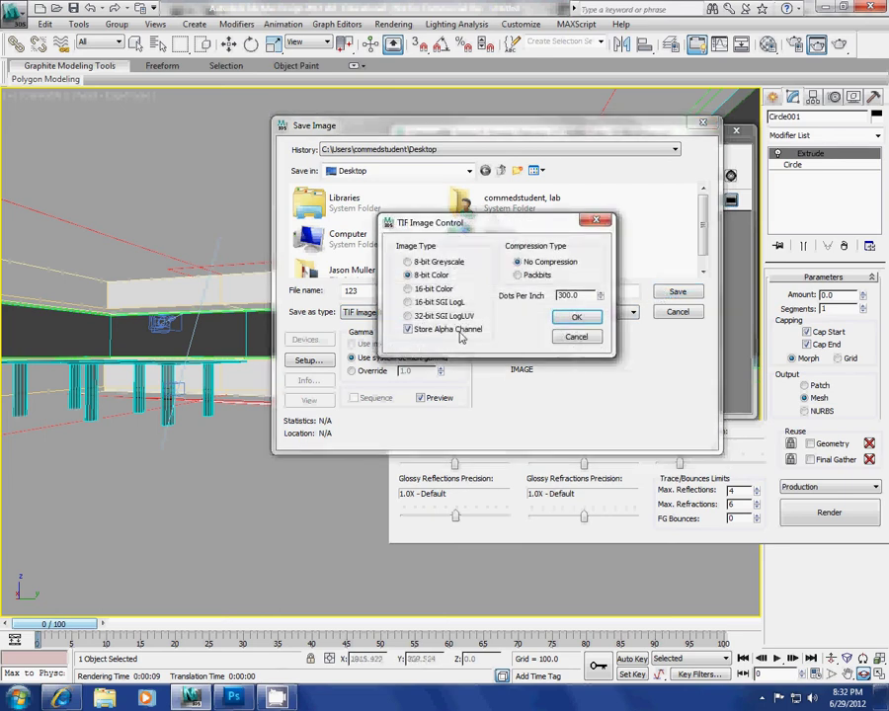
pyautogui.click(577, 318)
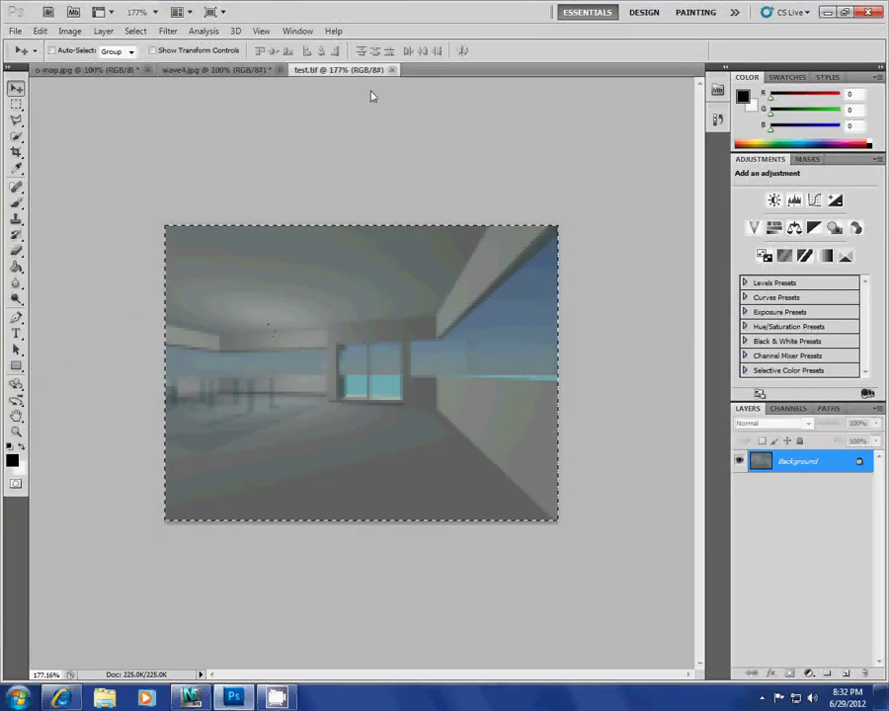
# In Photoshop, close the test.tif document and close o map.jpg without saving its changes
pyautogui.click(392, 71)
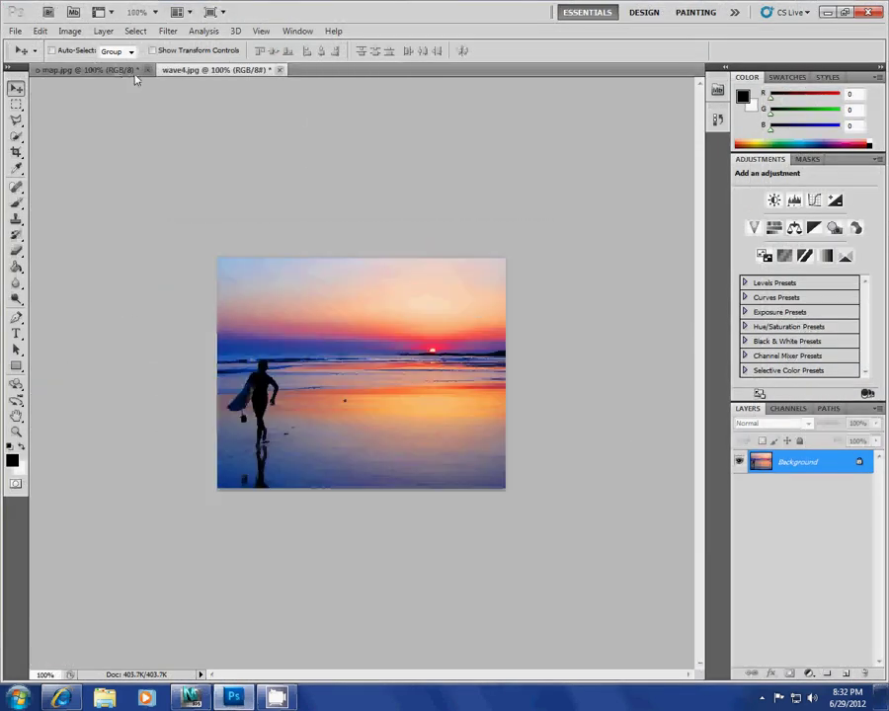
pyautogui.click(146, 70)
pyautogui.click(446, 268)
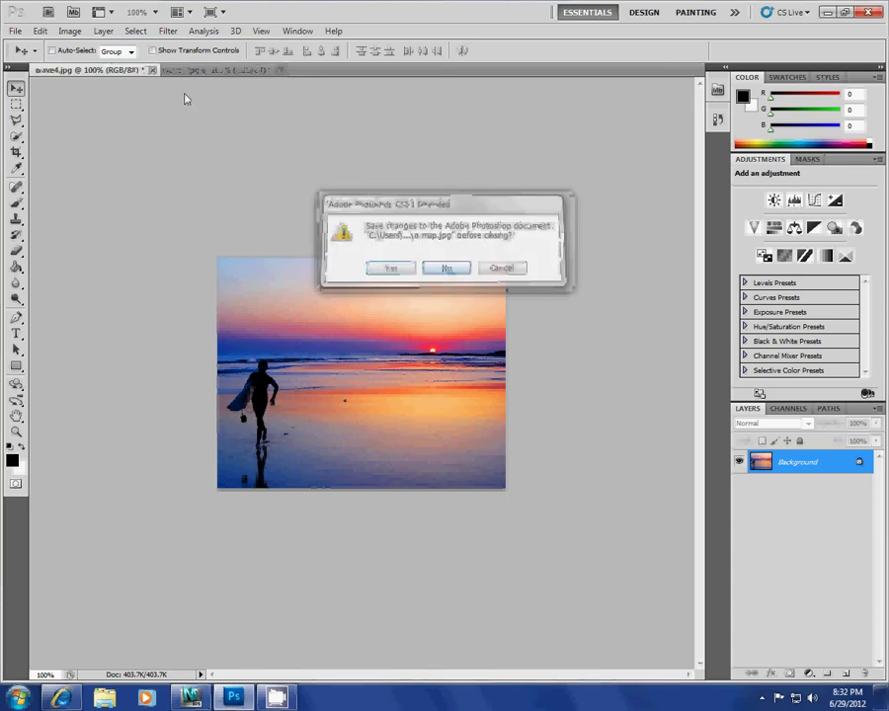
# Open the TIFF image test from the Desktop again
pyautogui.click(16, 31)
pyautogui.click(40, 60)
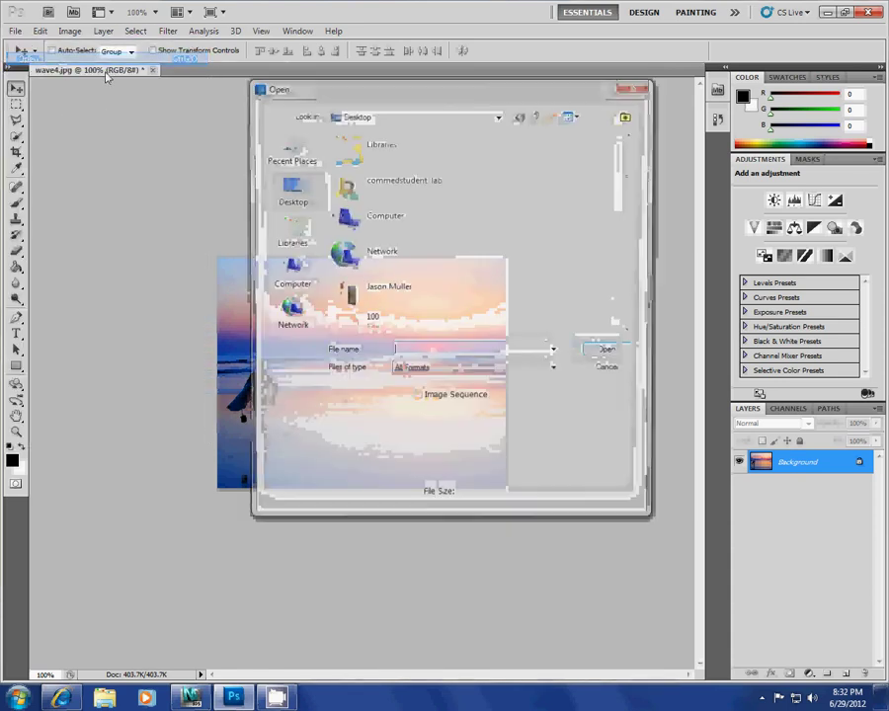
pyautogui.moveTo(633, 184); pyautogui.dragTo(629, 312)
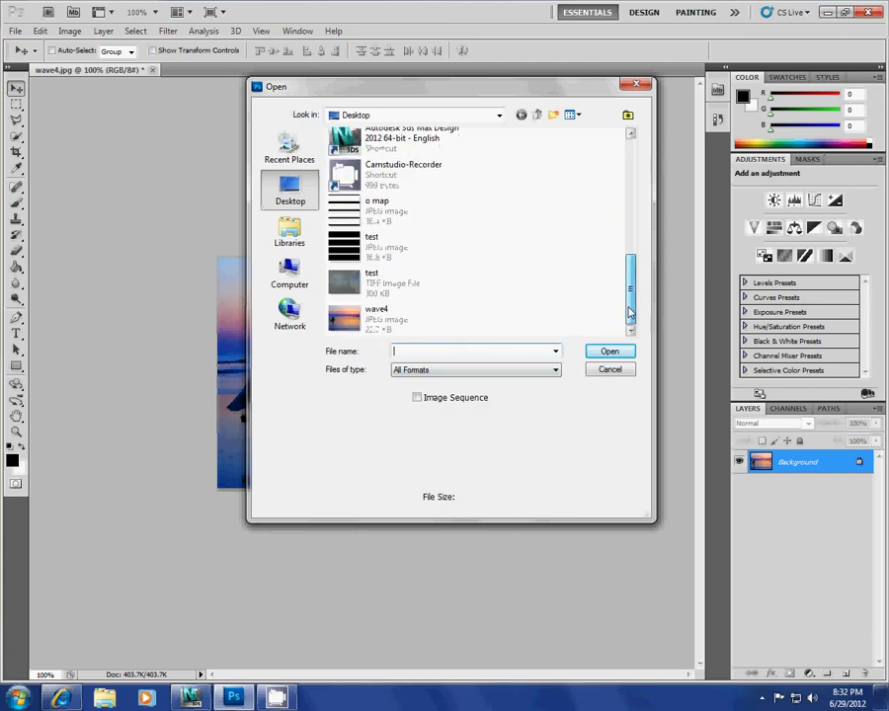
pyautogui.click(395, 286)
pyautogui.click(605, 352)
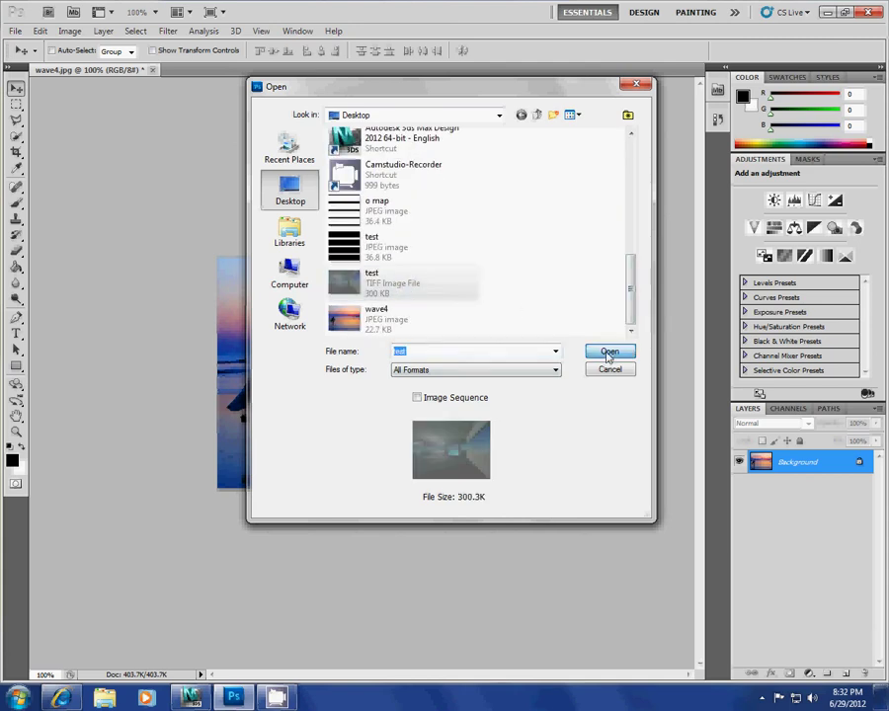
# Try to load the inverted Alpha 1 channel of test.tif as a new selection
pyautogui.click(134, 30)
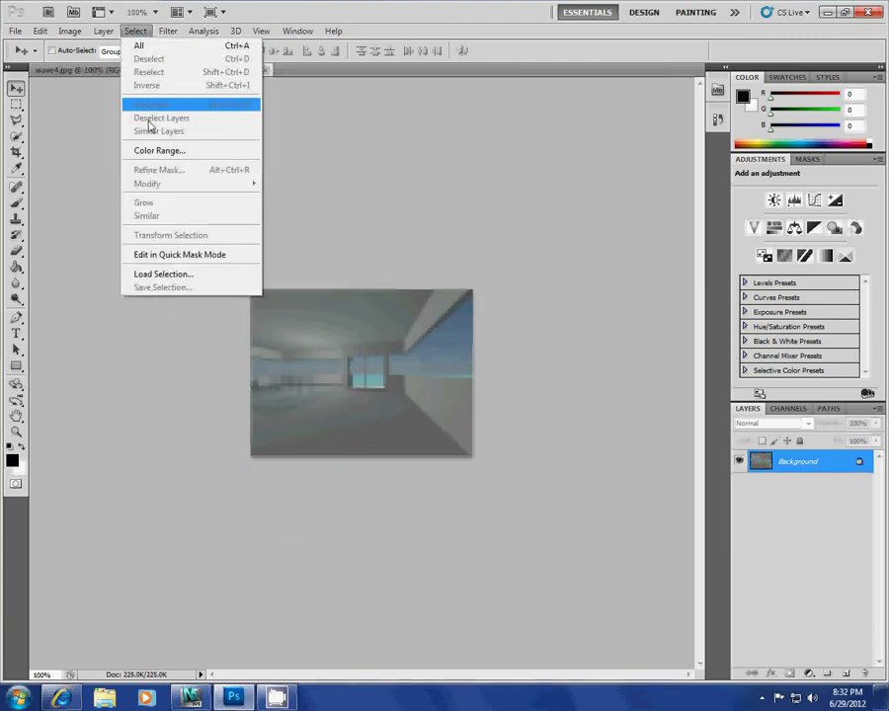
pyautogui.click(180, 273)
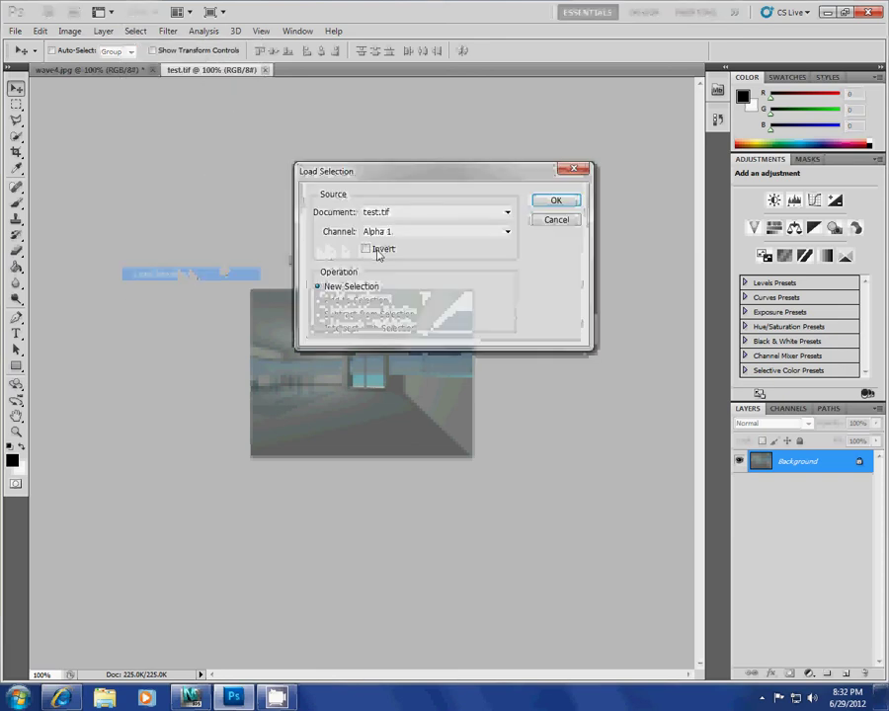
pyautogui.click(373, 250)
pyautogui.click(568, 202)
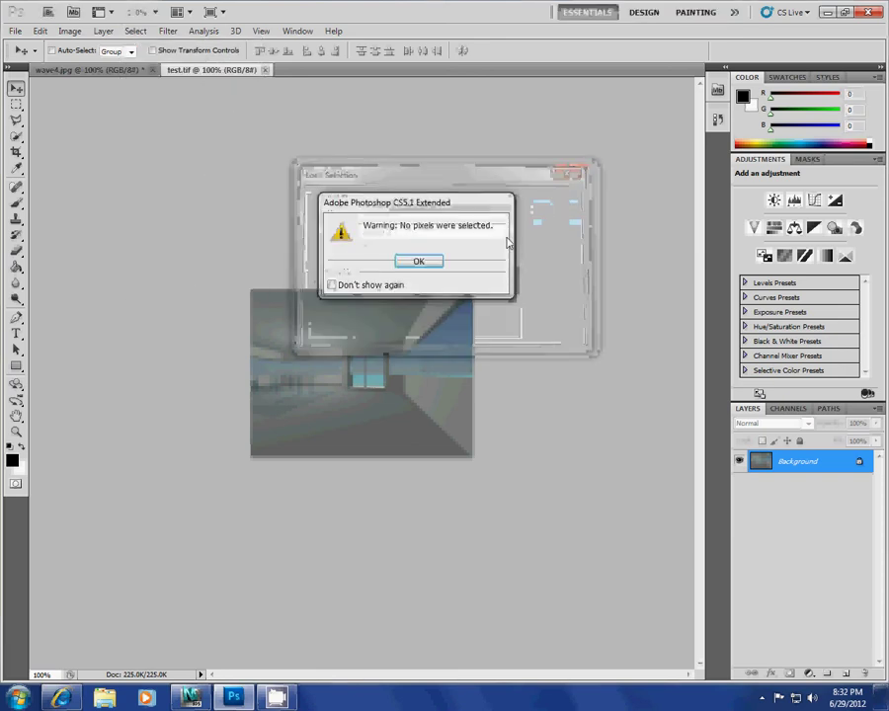
pyautogui.click(419, 262)
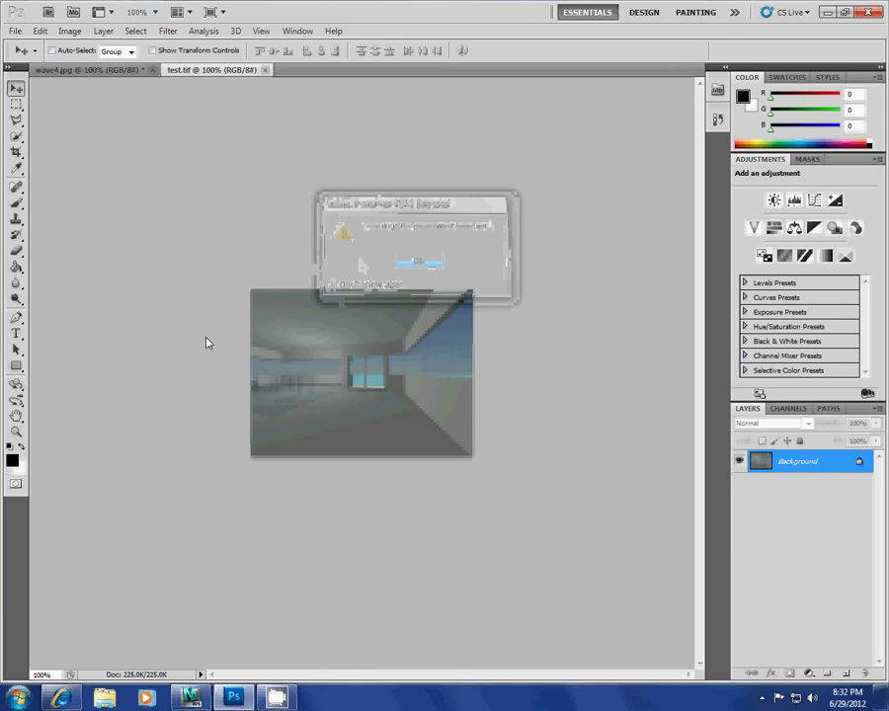
# In 3ds Max, save the Camera006 render to the Desktop as PNG image 1234 with RGB 48 bit color and Alpha channel on
pyautogui.hotkey('alt', 'Tab')
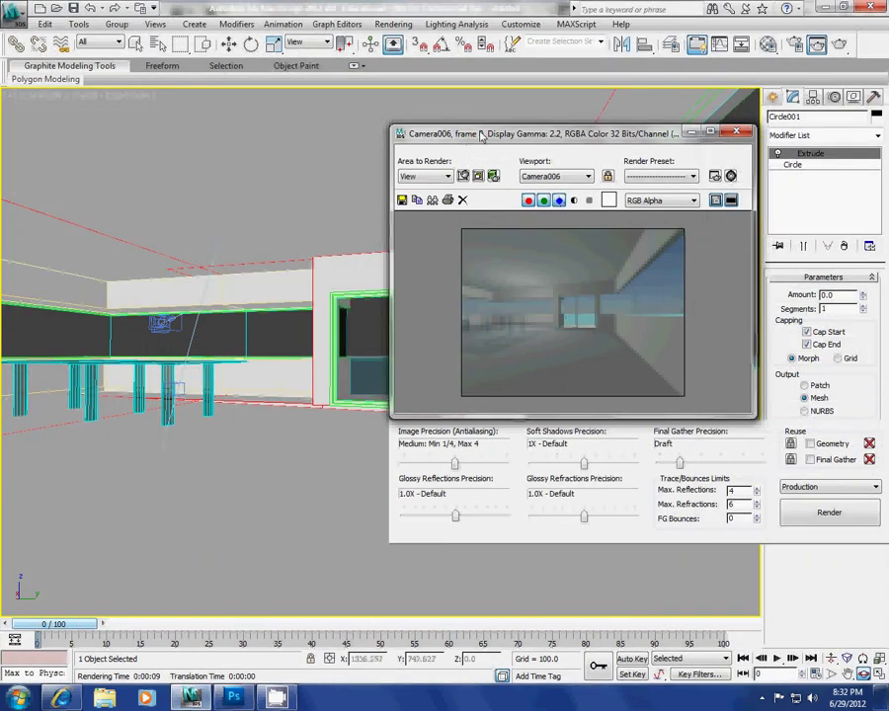
pyautogui.moveTo(462, 130); pyautogui.dragTo(356, 106)
pyautogui.click(300, 170)
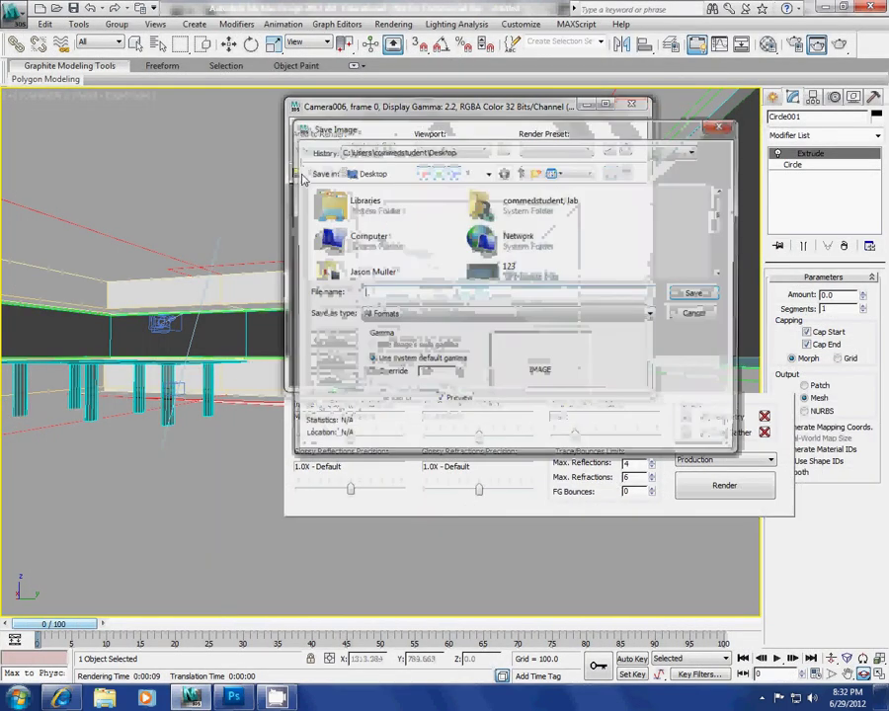
pyautogui.click(551, 314)
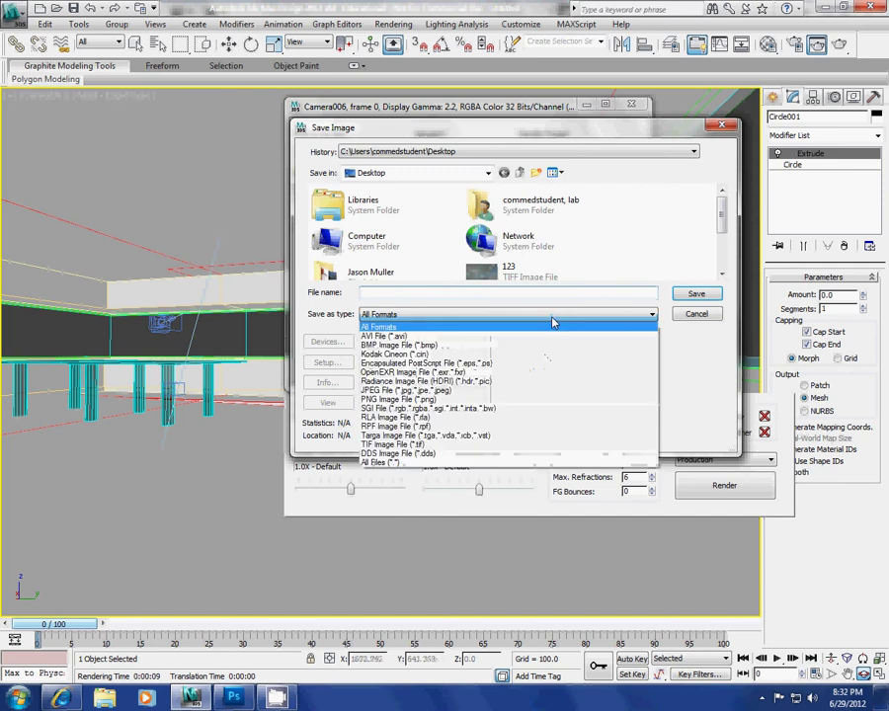
pyautogui.click(555, 399)
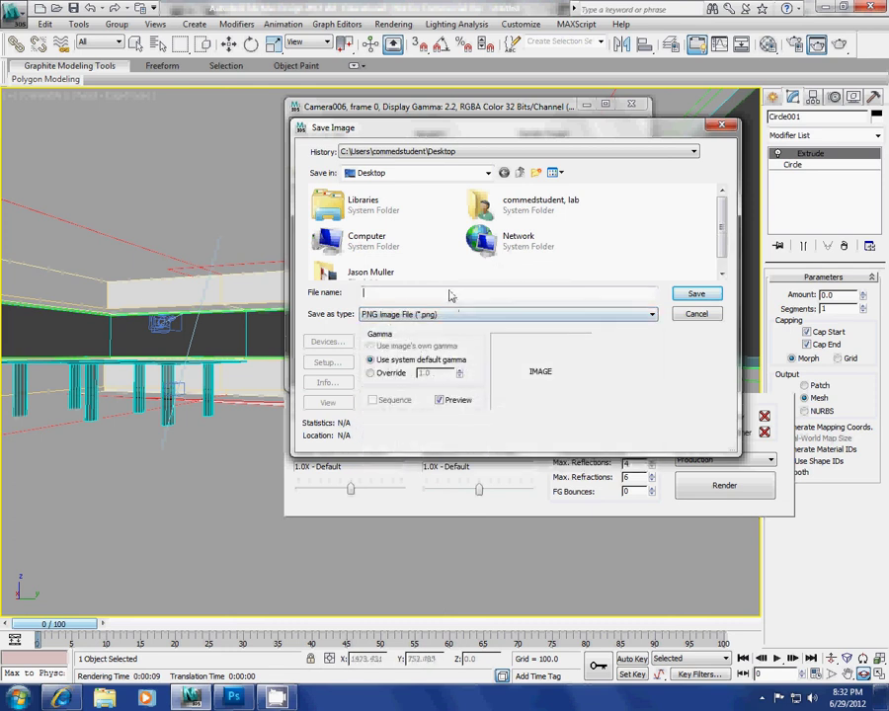
pyautogui.write('1234')
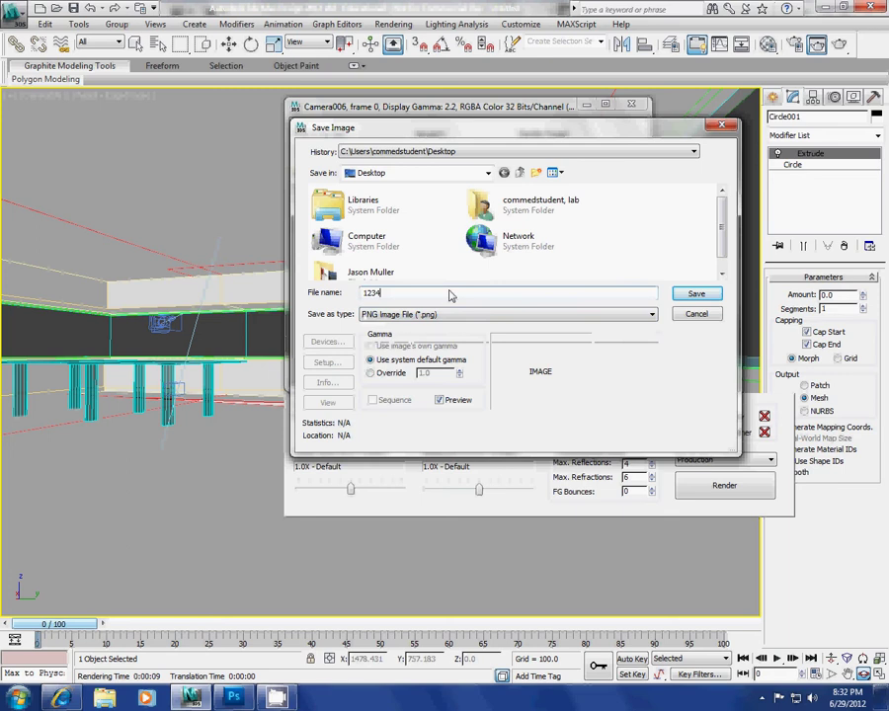
pyautogui.click(697, 296)
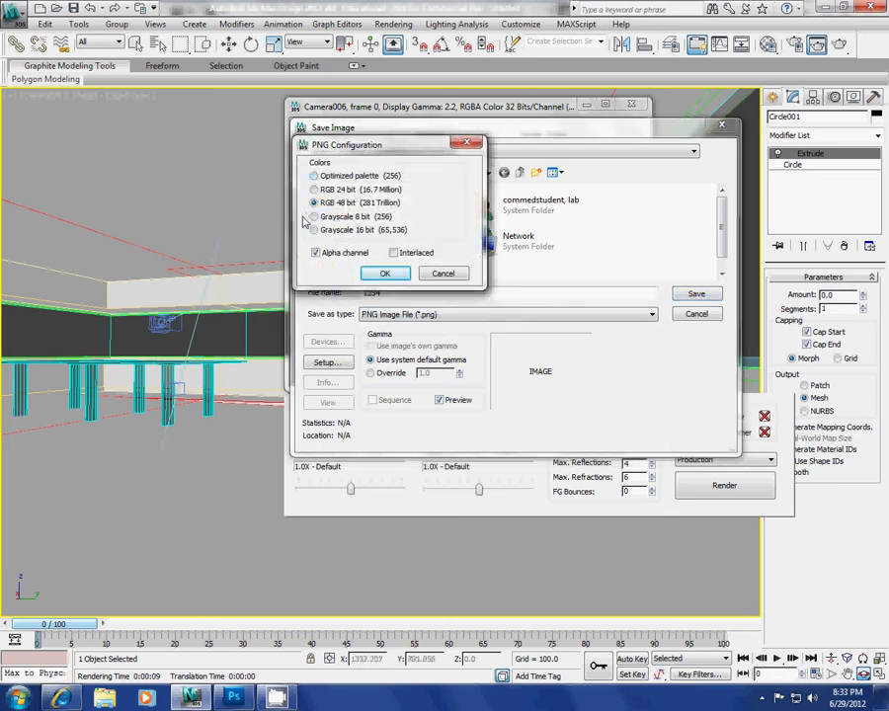
pyautogui.click(386, 275)
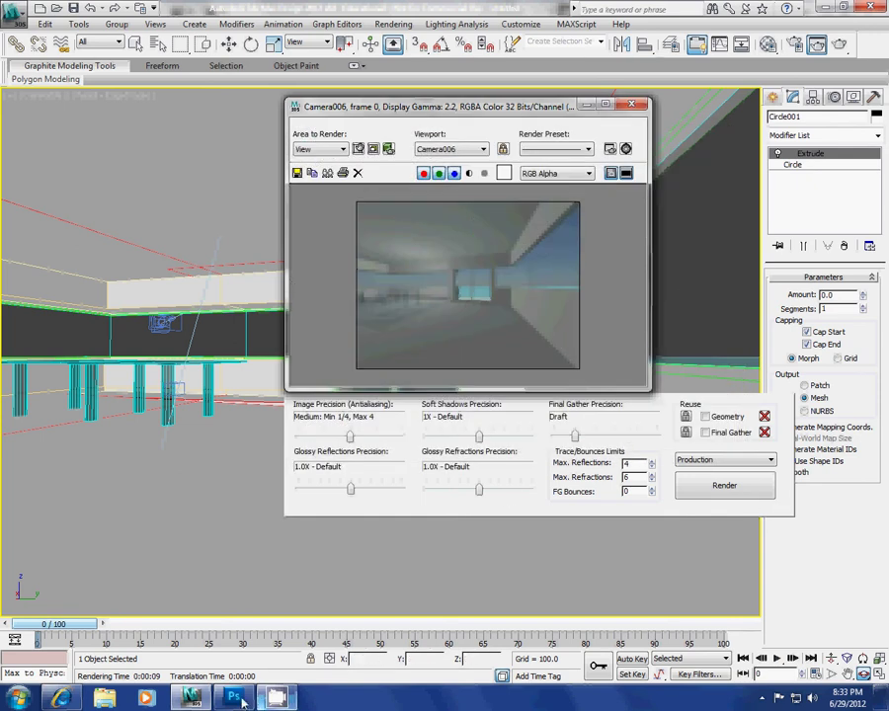
# Switch to Photoshop and open the PNG image 1234 from the Desktop
pyautogui.click(237, 699)
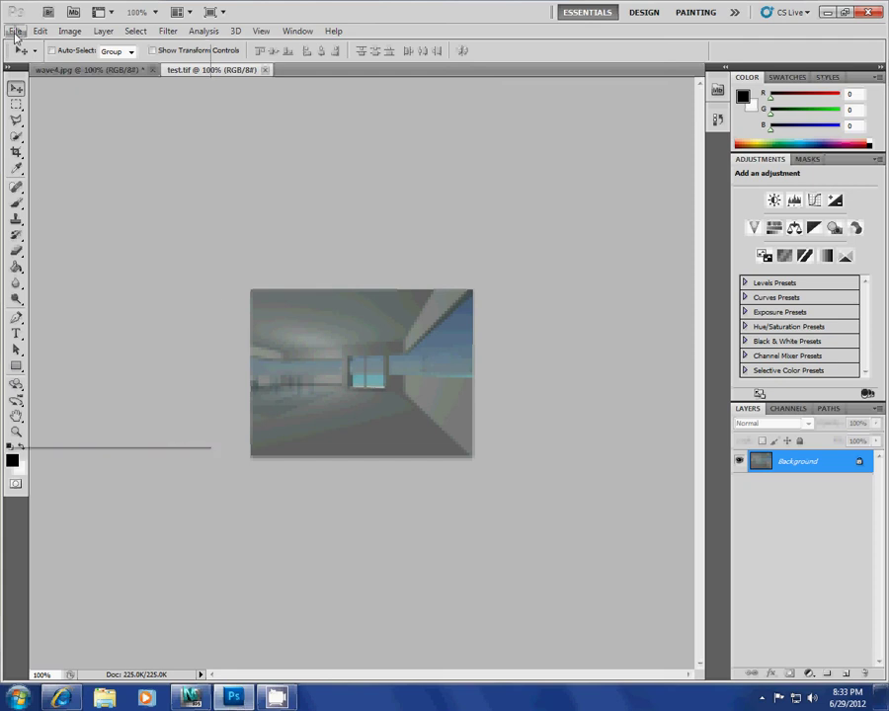
pyautogui.click(15, 31)
pyautogui.click(40, 60)
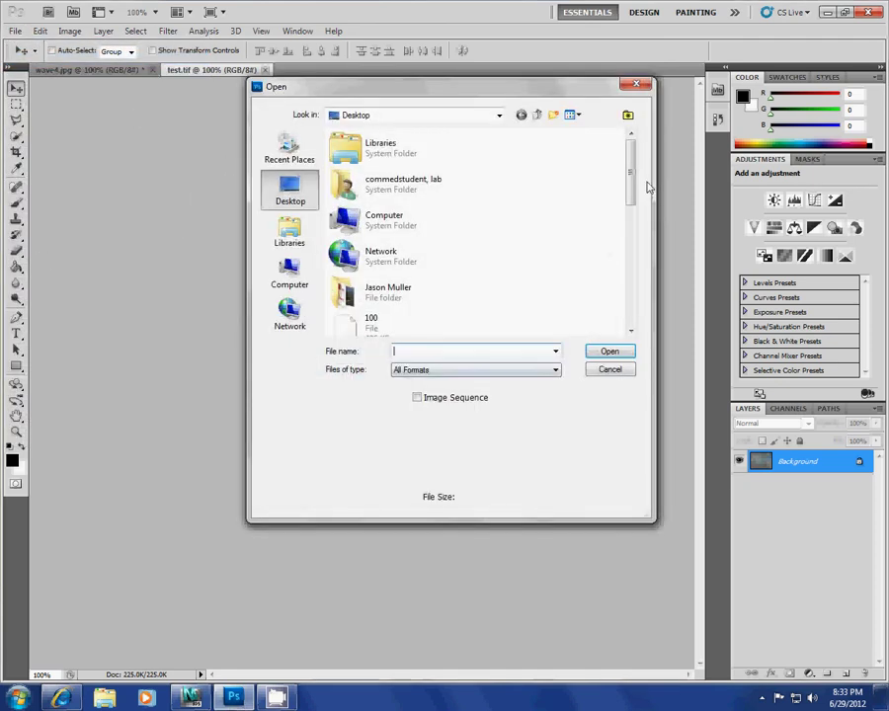
pyautogui.scroll(-4, 649, 188)
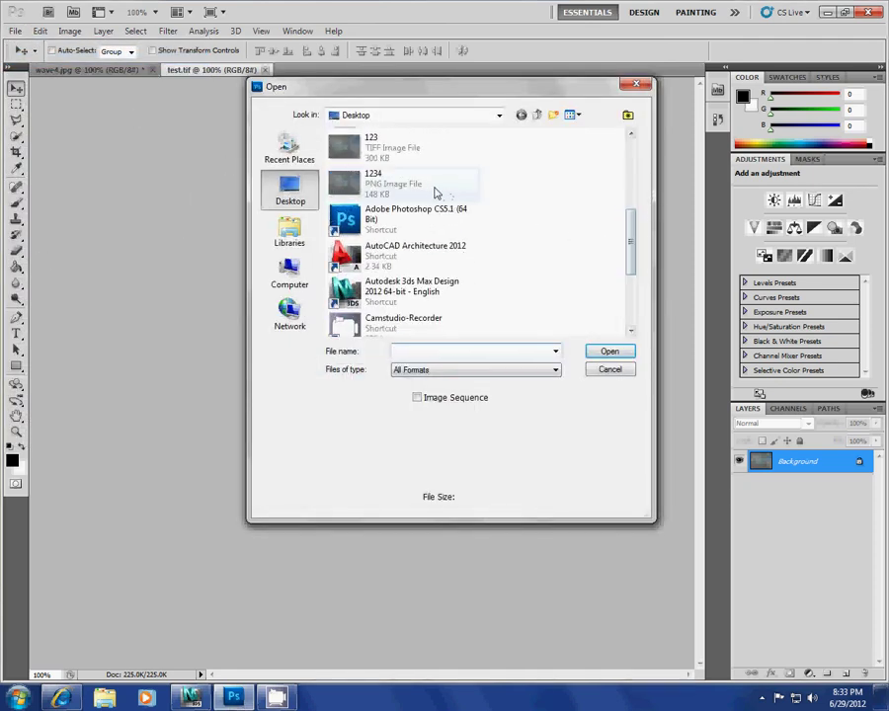
pyautogui.click(417, 193)
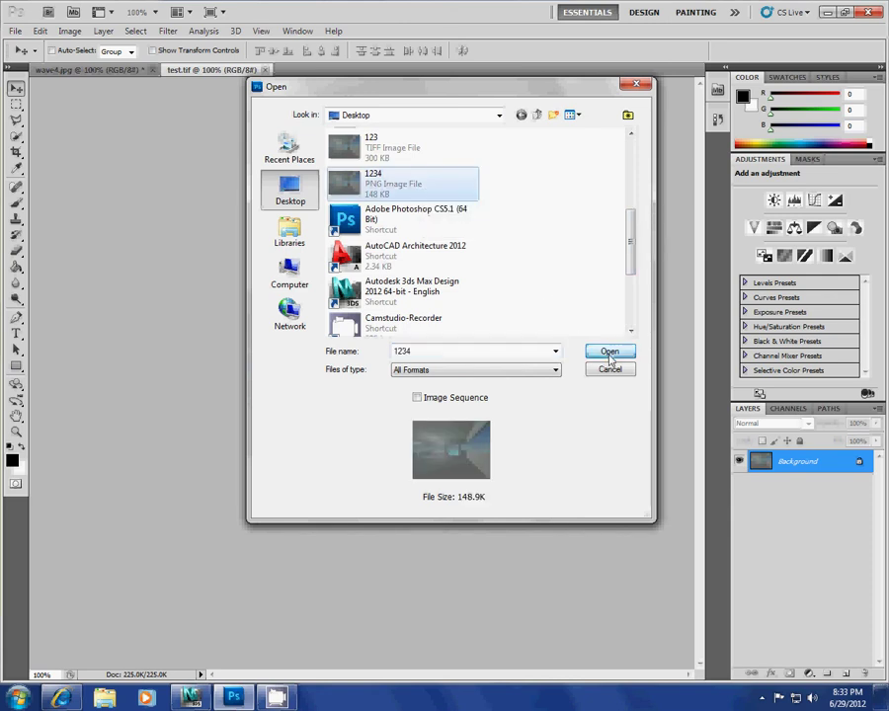
pyautogui.click(609, 355)
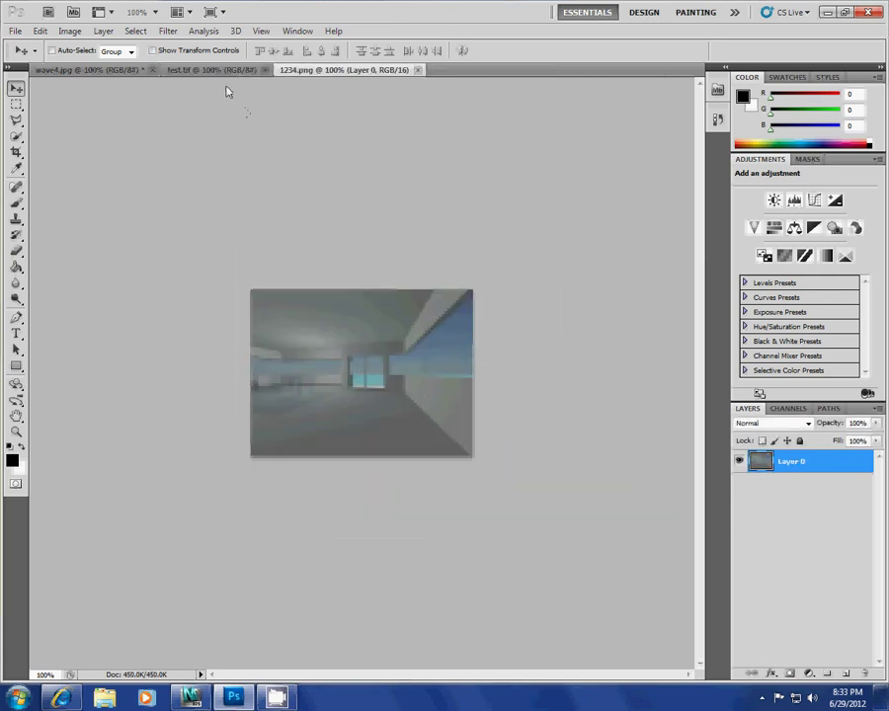
# Float the 1234.png document in its own window and close test.tif
pyautogui.moveTo(319, 78); pyautogui.dragTo(364, 200)
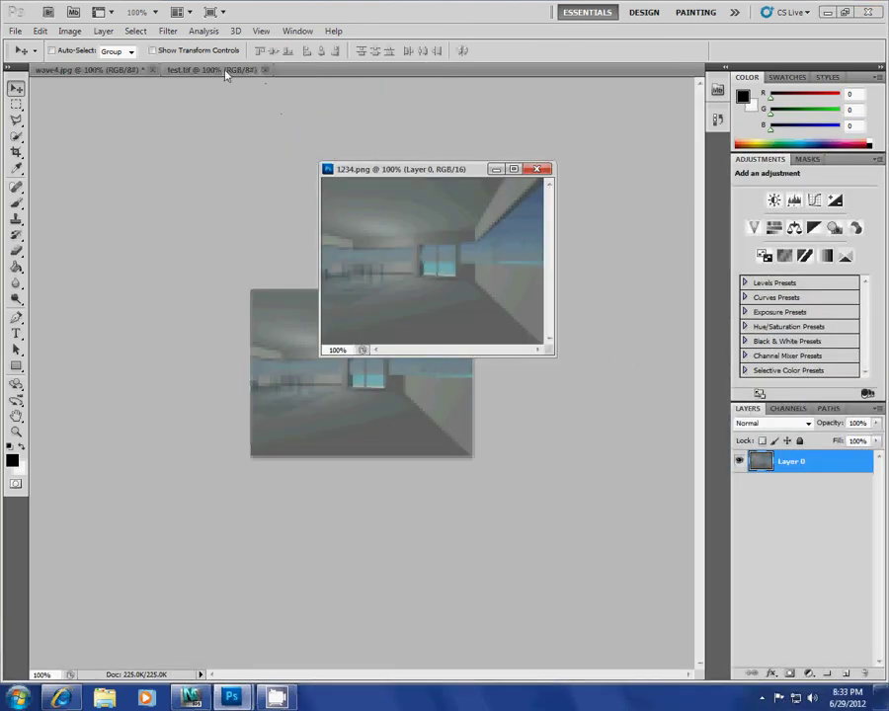
pyautogui.click(225, 70)
pyautogui.click(265, 70)
pyautogui.click(407, 219)
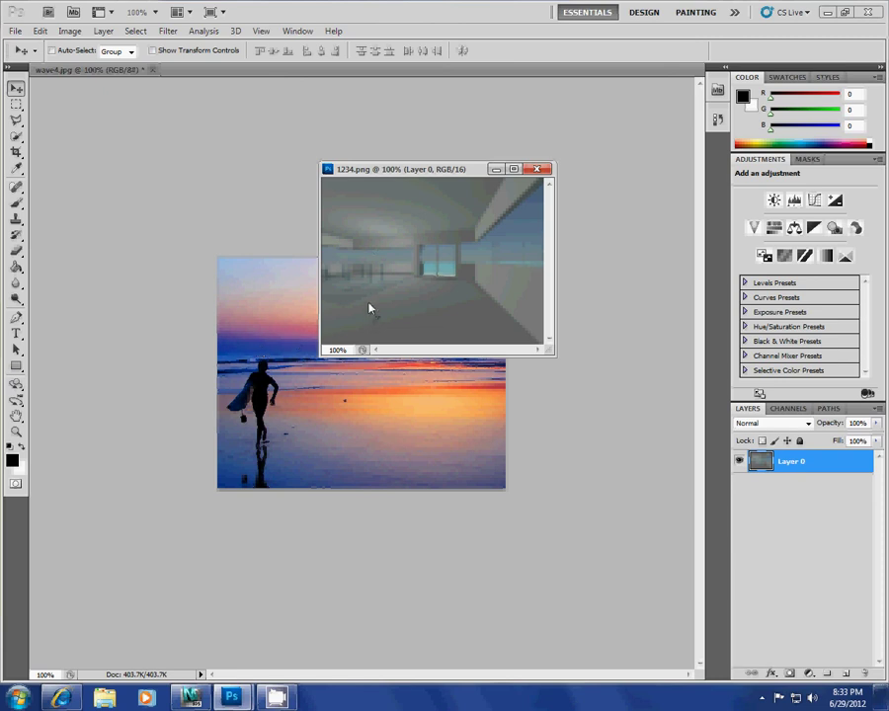
# Copy the 1234.png render into wave4.jpg as a layer, position it over the sunset photo, and close 1234.png
pyautogui.moveTo(369, 306); pyautogui.dragTo(264, 365)
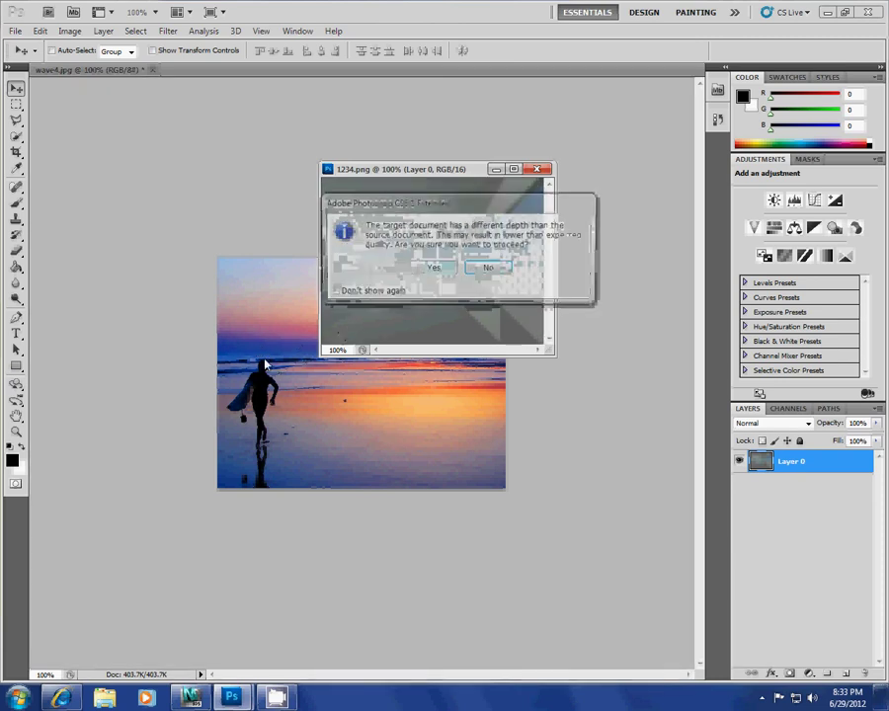
pyautogui.click(435, 268)
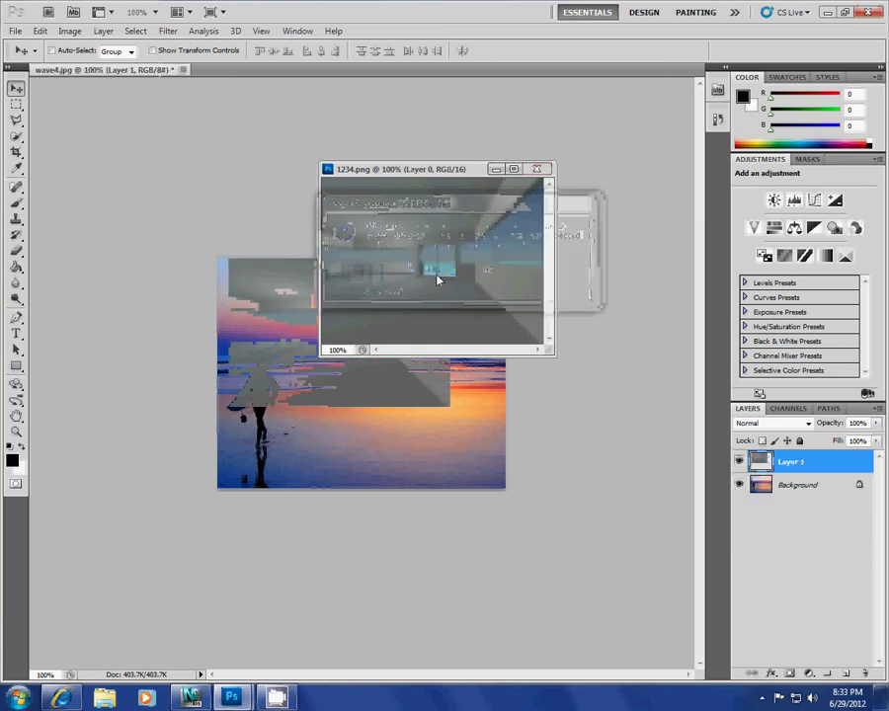
pyautogui.moveTo(422, 174); pyautogui.dragTo(583, 173)
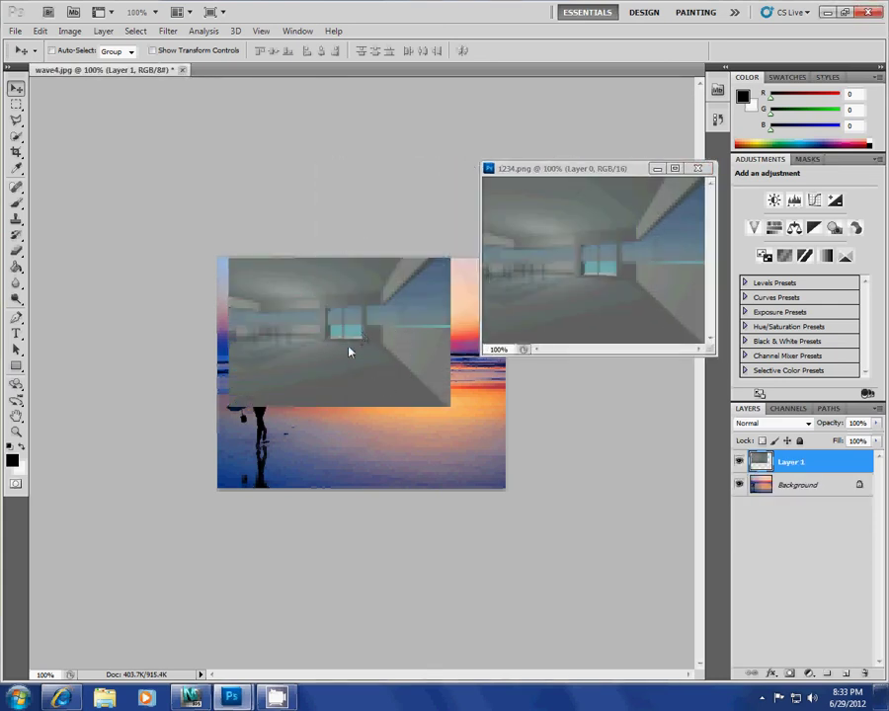
pyautogui.rightClick(350, 349)
pyautogui.click(386, 355)
pyautogui.moveTo(357, 361); pyautogui.dragTo(378, 391)
pyautogui.click(701, 171)
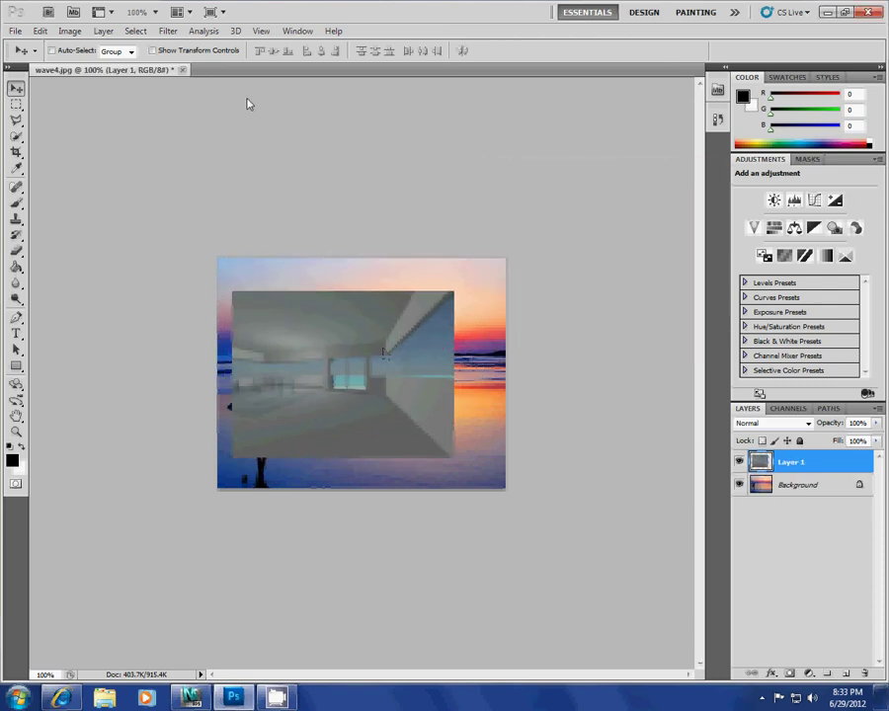
pyautogui.click(182, 71)
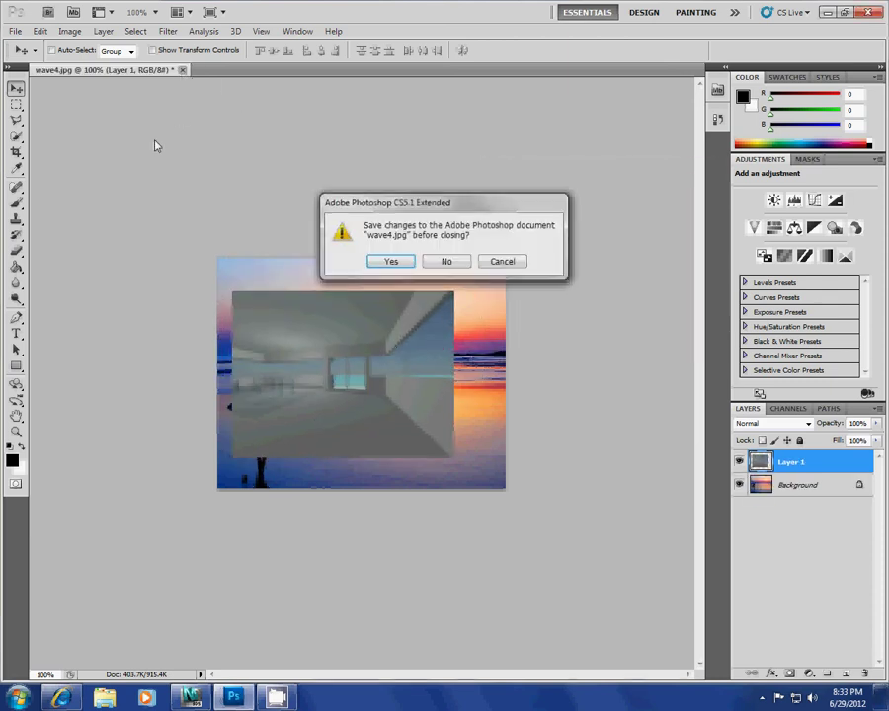
pyautogui.click(502, 261)
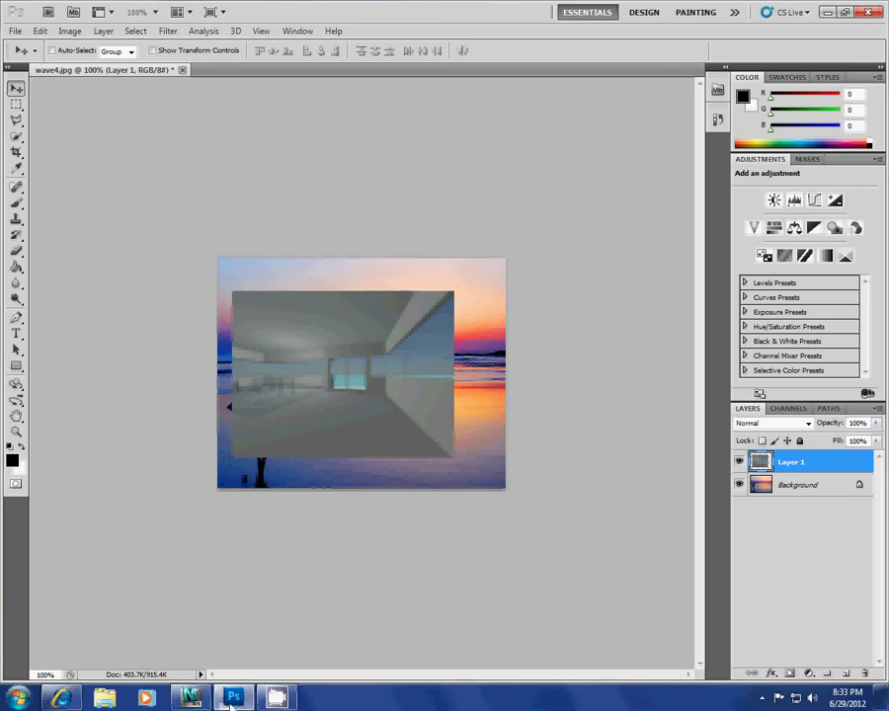
# In 3ds Max, leave the camera view and delete the large flat plane surrounding the house
pyautogui.click(190, 699)
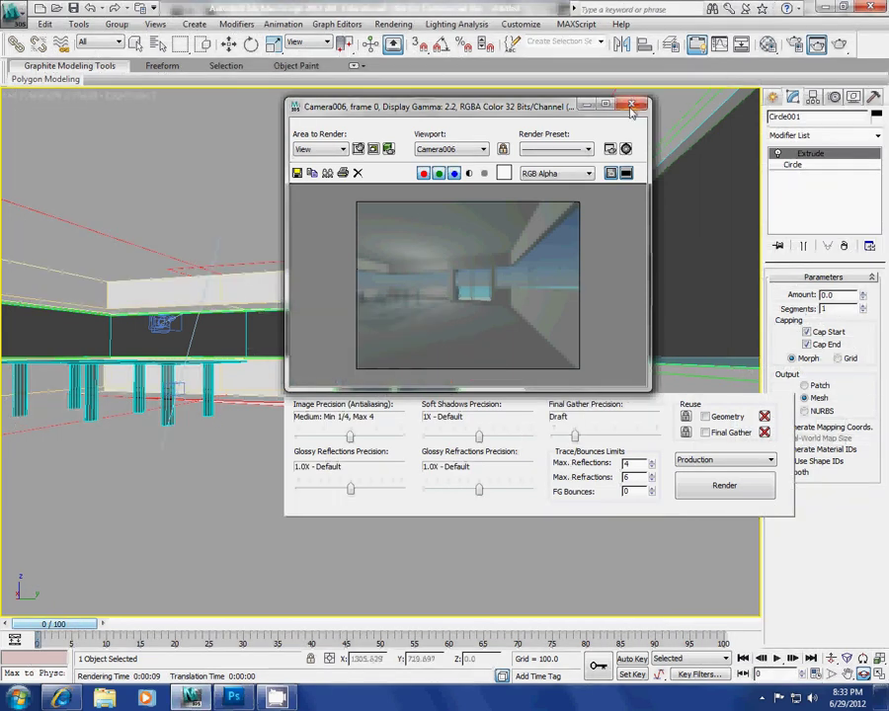
pyautogui.click(632, 106)
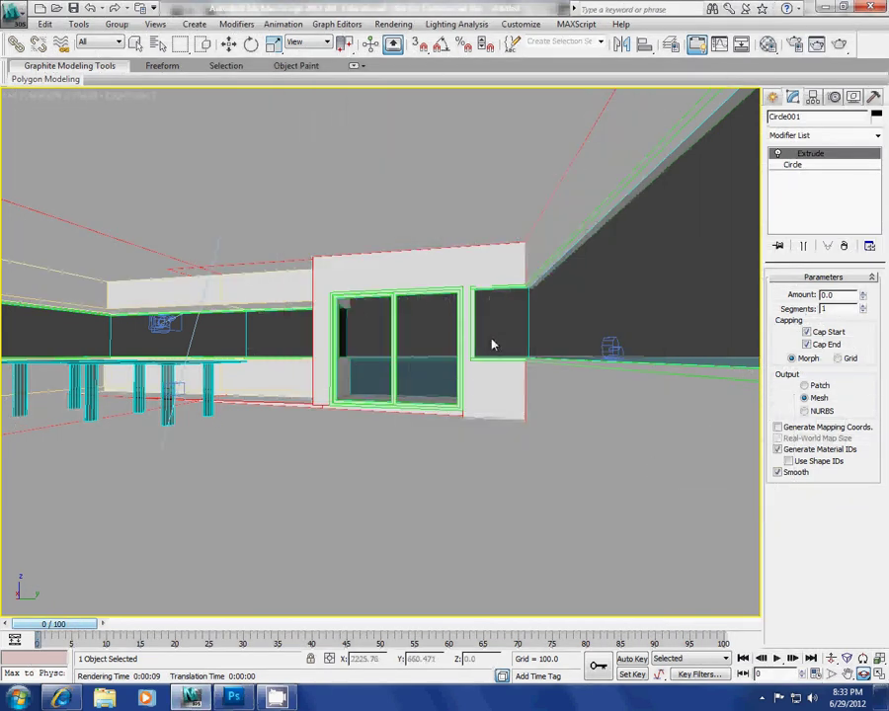
pyautogui.hotkey('ctrl', 'r')
pyautogui.scroll(-5, 425, 342)
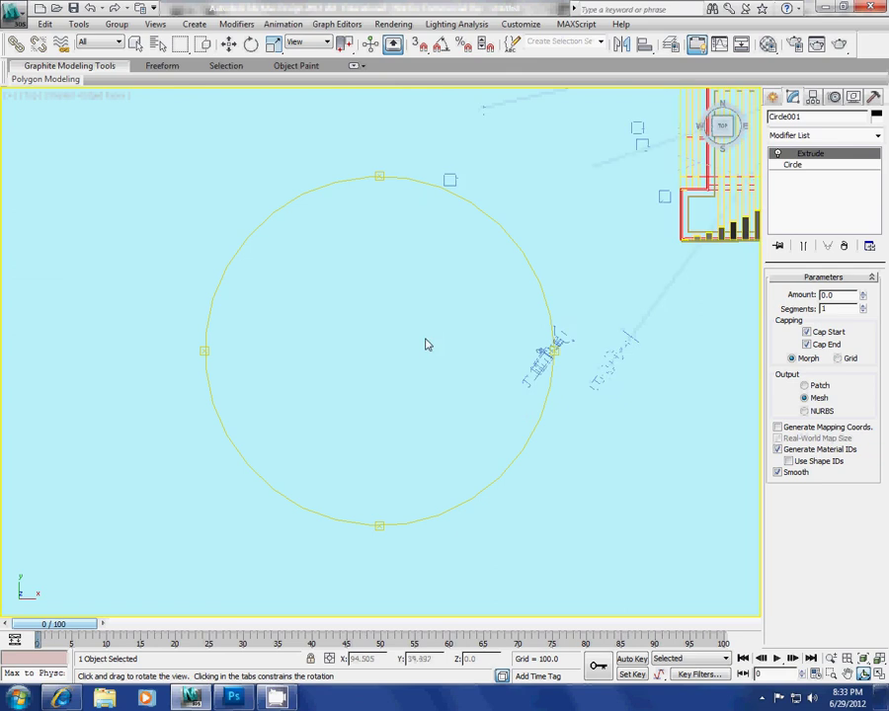
pyautogui.moveTo(445, 383); pyautogui.dragTo(376, 313)
pyautogui.press('w')
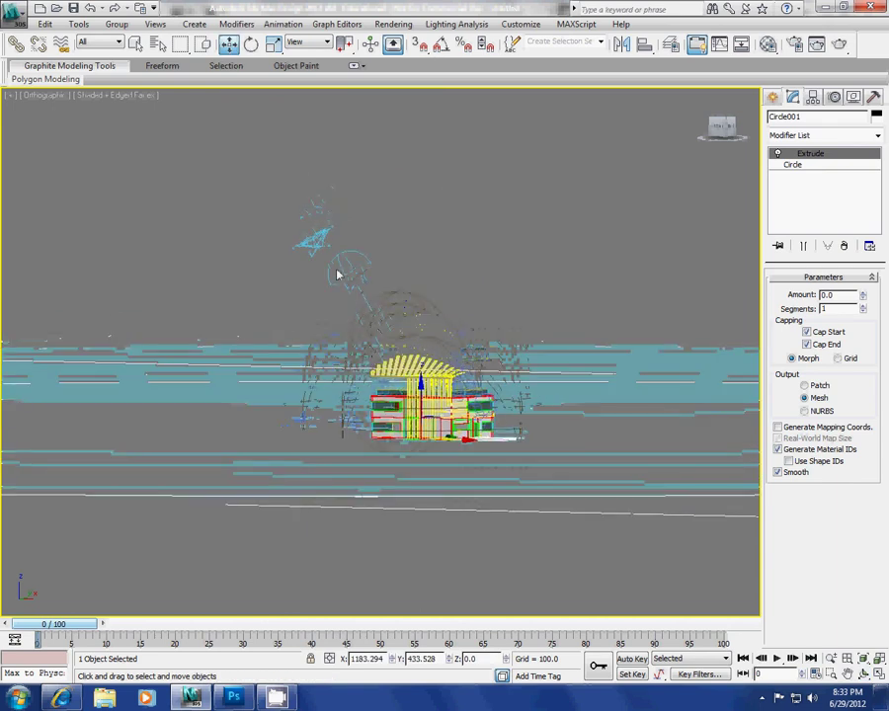
pyautogui.click(334, 258)
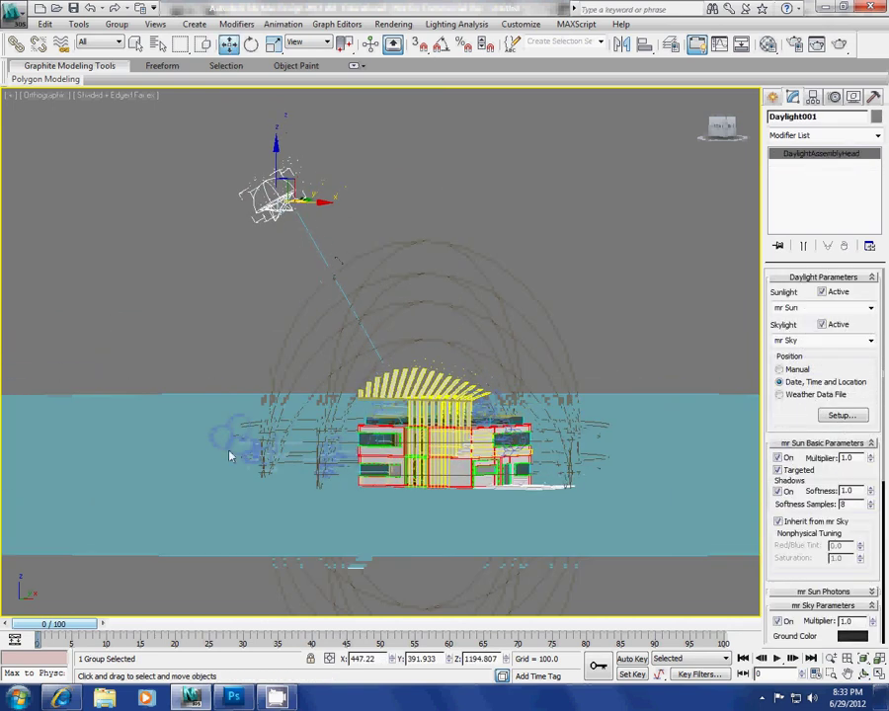
pyautogui.click(232, 452)
pyautogui.click(206, 294)
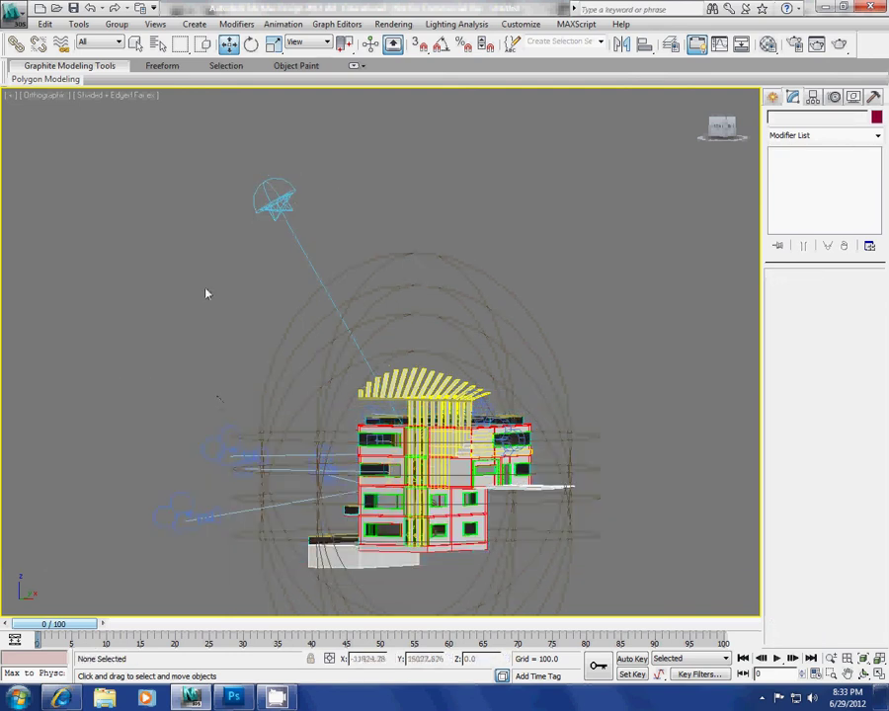
# Set the Daylight system's time to an earlier hour so the sun stands nearly overhead of the house
pyautogui.click(272, 205)
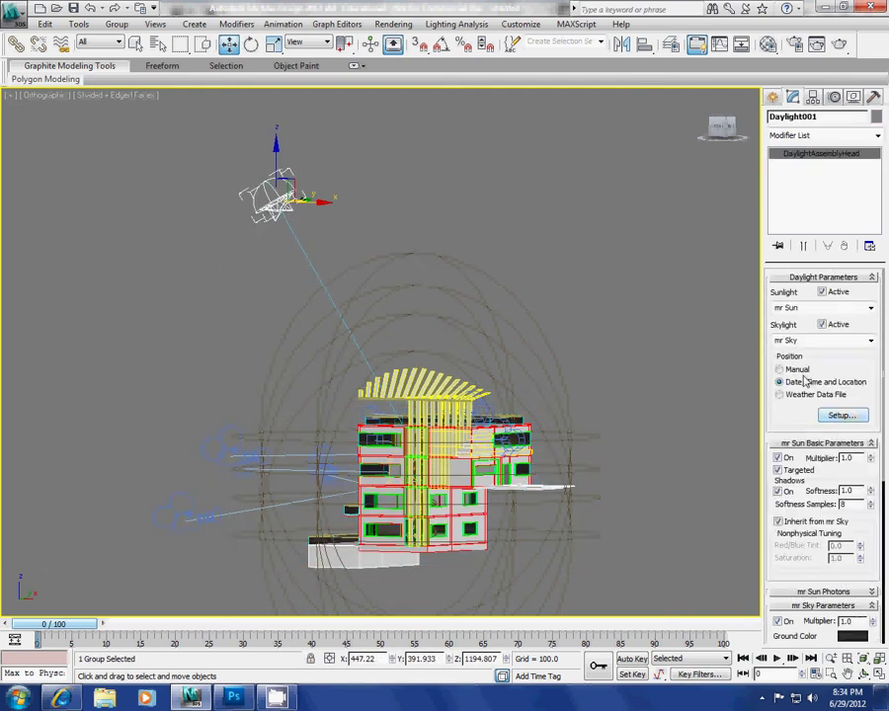
pyautogui.click(838, 416)
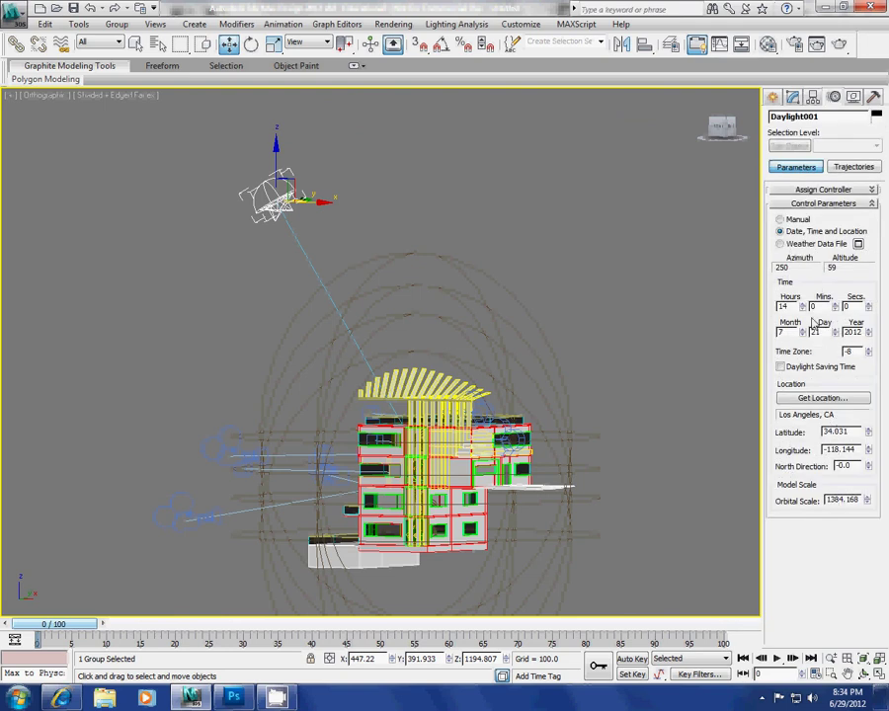
pyautogui.click(803, 305)
pyautogui.click(803, 309)
pyautogui.click(803, 309)
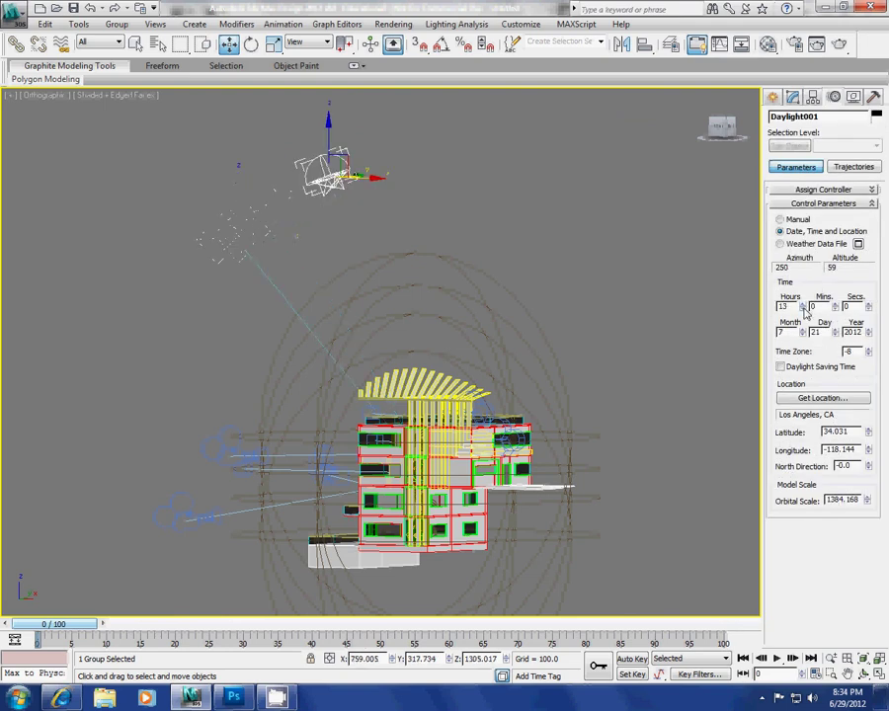
pyautogui.click(666, 397)
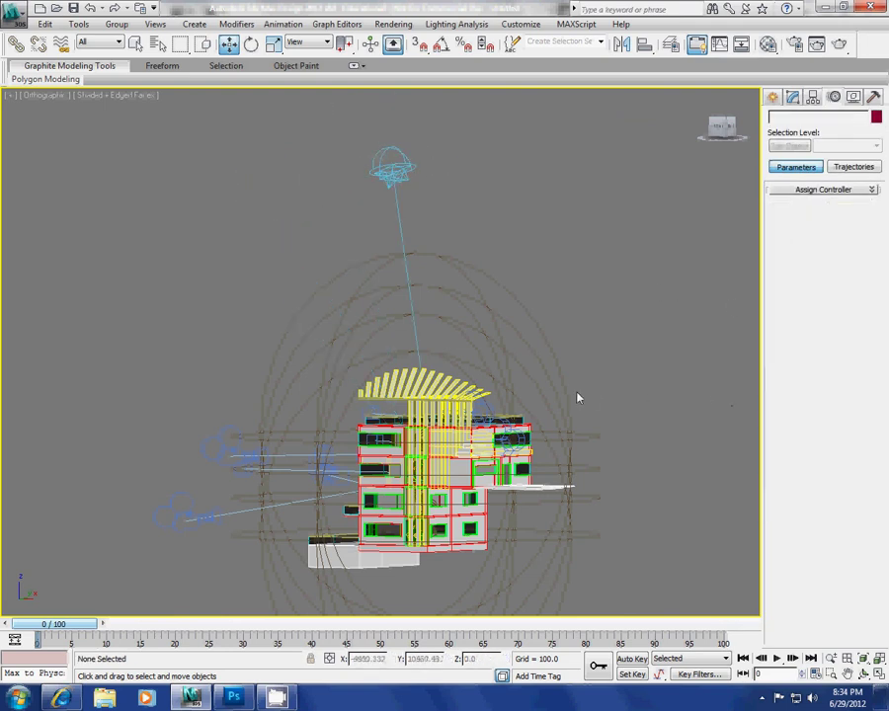
# Orbit the Camera006 view to face the windows more squarely and render it, overwriting test.tif
pyautogui.press('c')
pyautogui.click(415, 292)
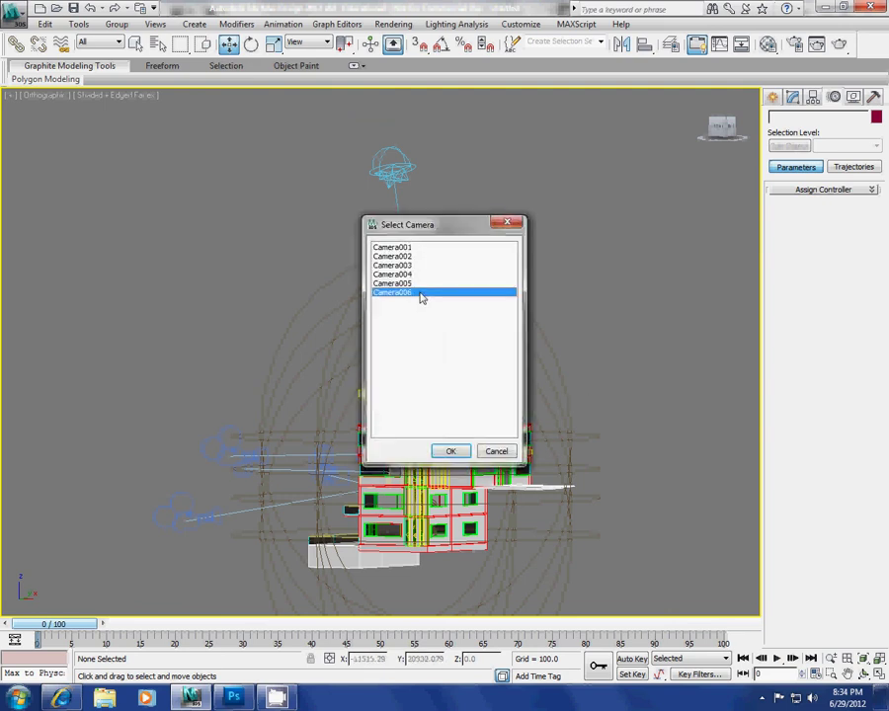
pyautogui.click(451, 451)
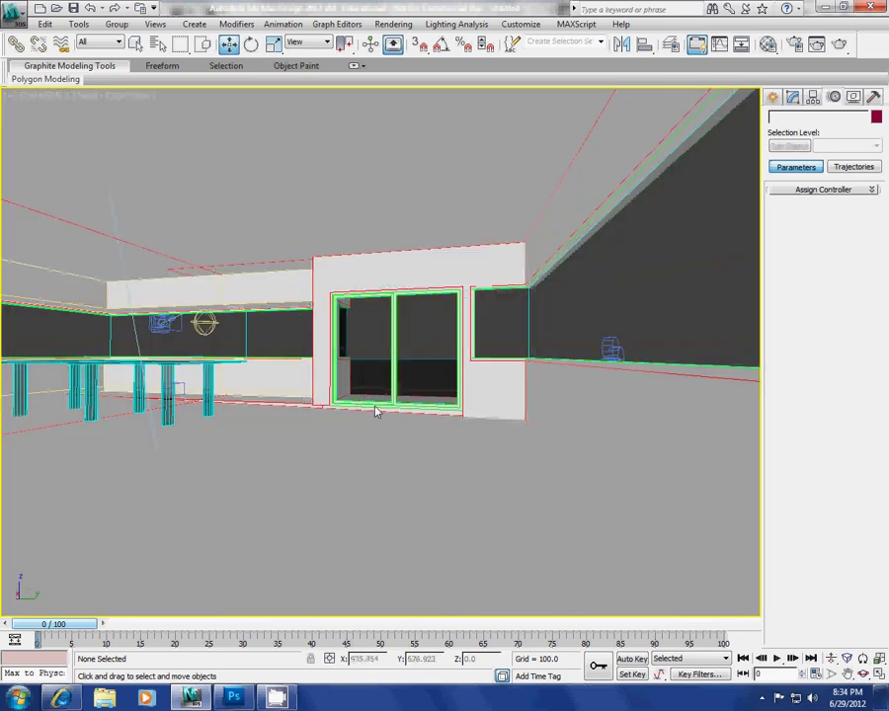
pyautogui.hotkey('ctrl', 'r')
pyautogui.moveTo(372, 392); pyautogui.dragTo(418, 396)
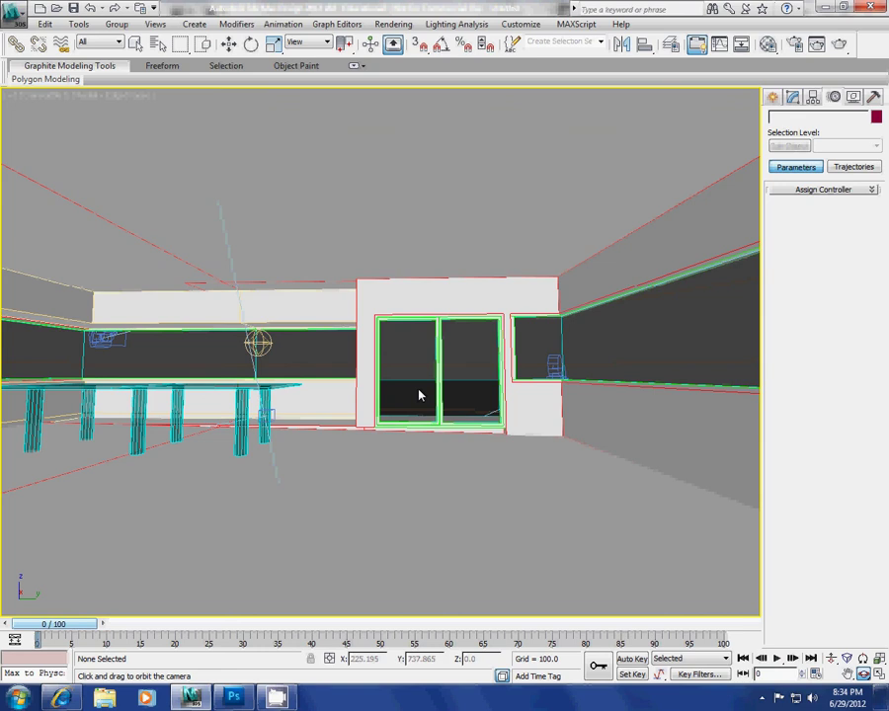
pyautogui.click(838, 43)
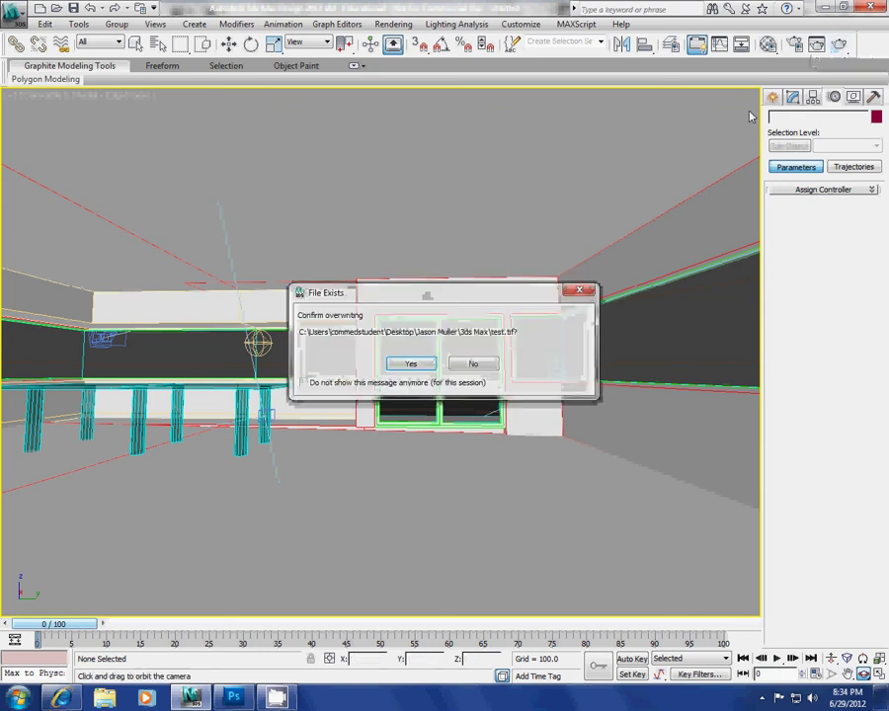
pyautogui.click(406, 363)
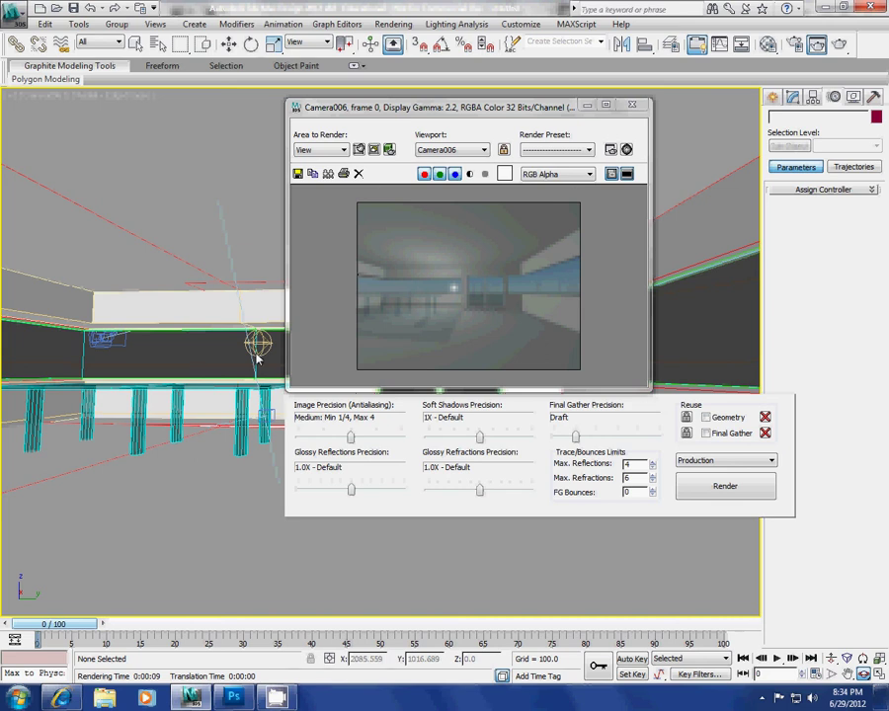
# Save the Camera006 render to the Desktop as 123567 in TIF format, 8-bit color with the alpha channel stored
pyautogui.click(298, 175)
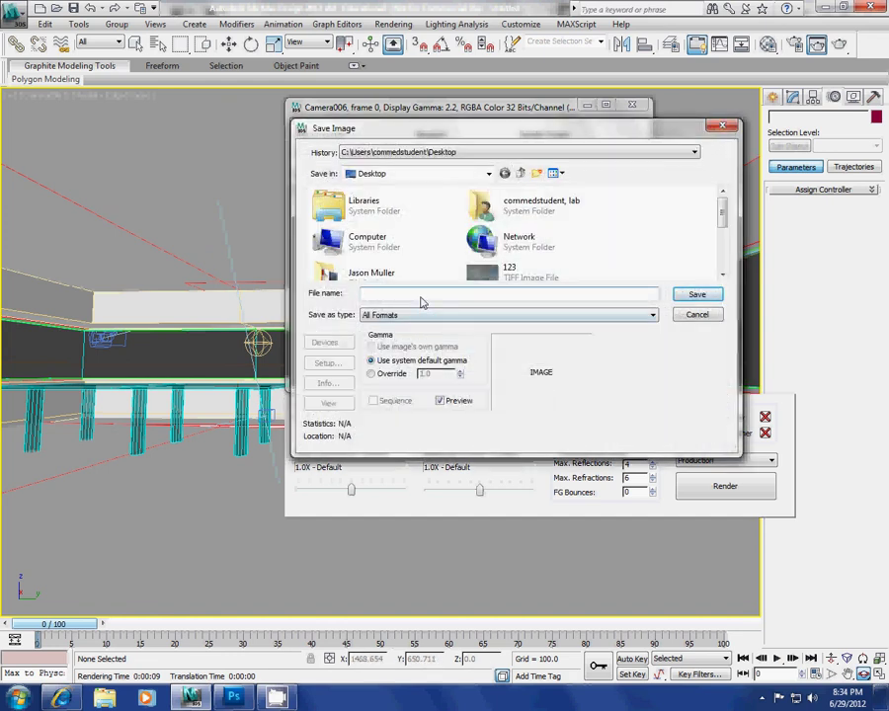
pyautogui.write('123567')
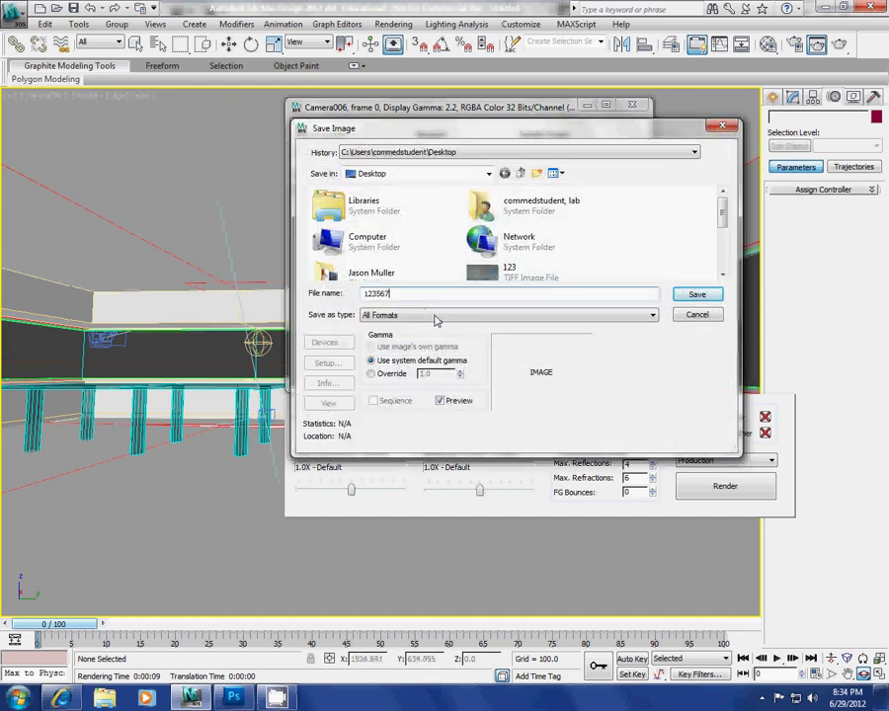
pyautogui.click(435, 315)
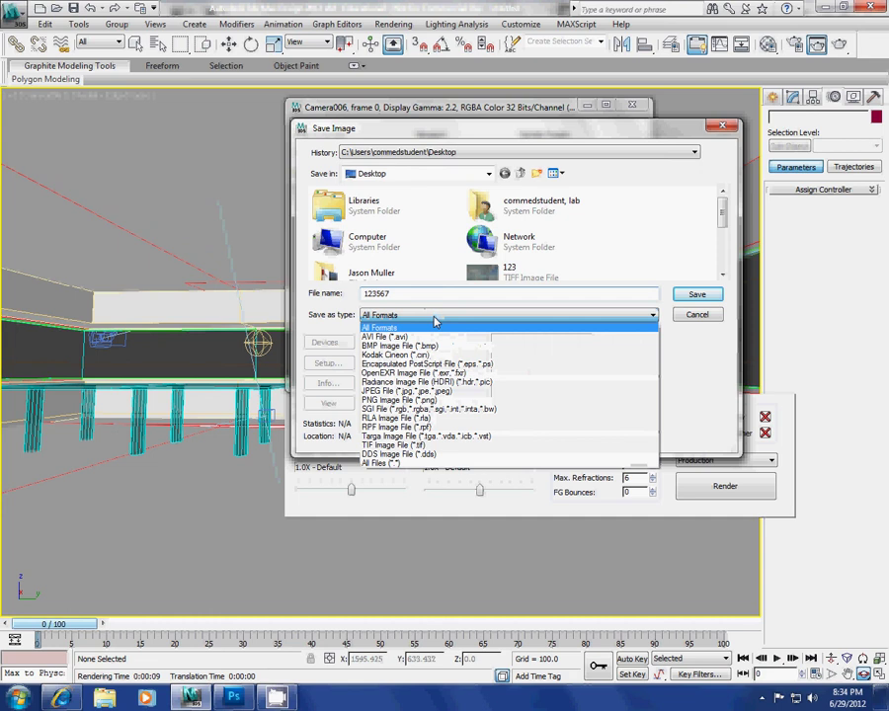
pyautogui.click(551, 446)
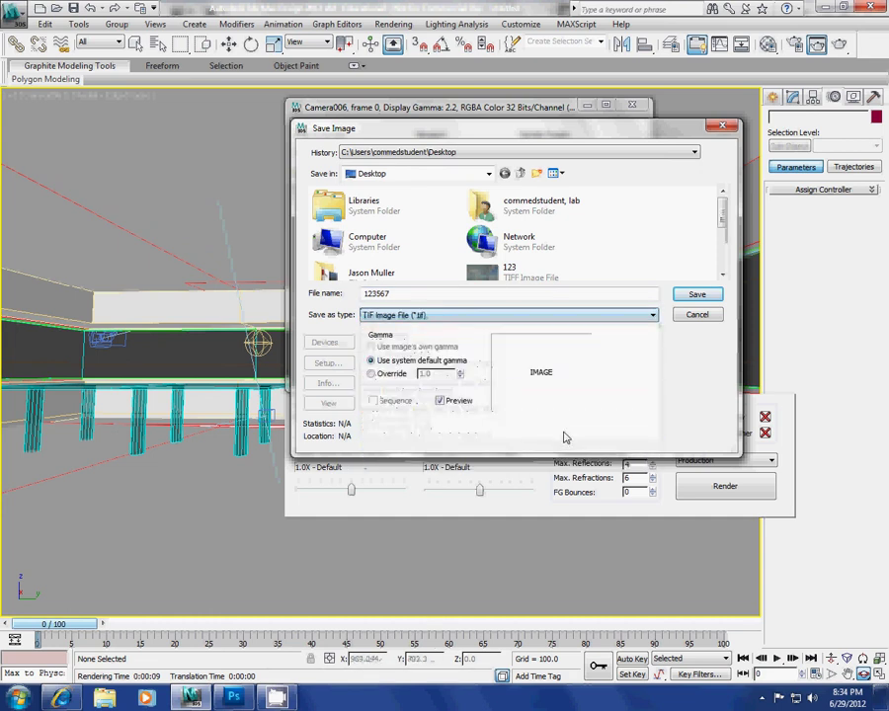
pyautogui.click(697, 296)
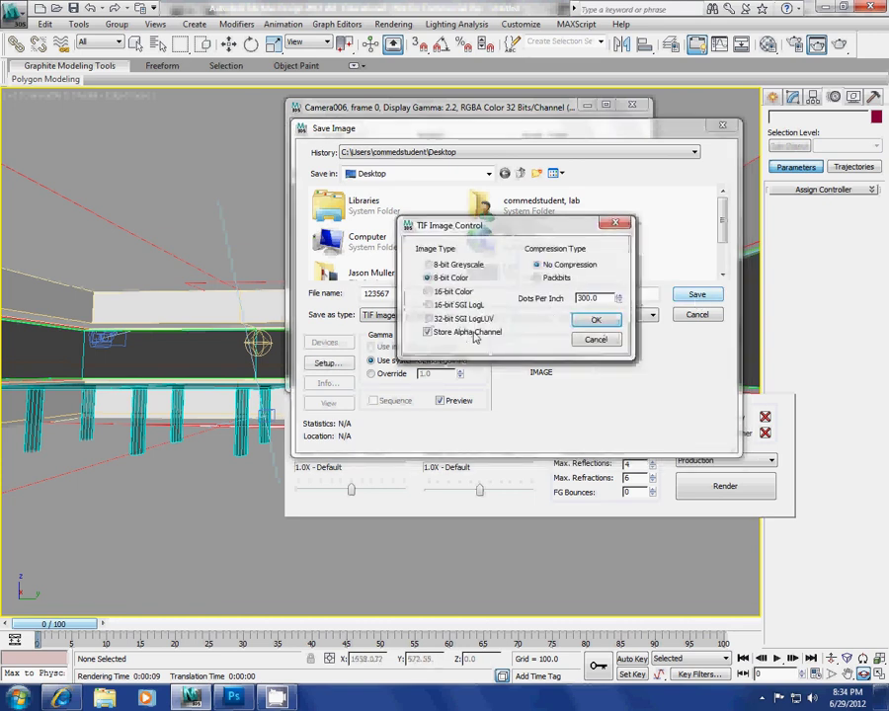
pyautogui.click(596, 321)
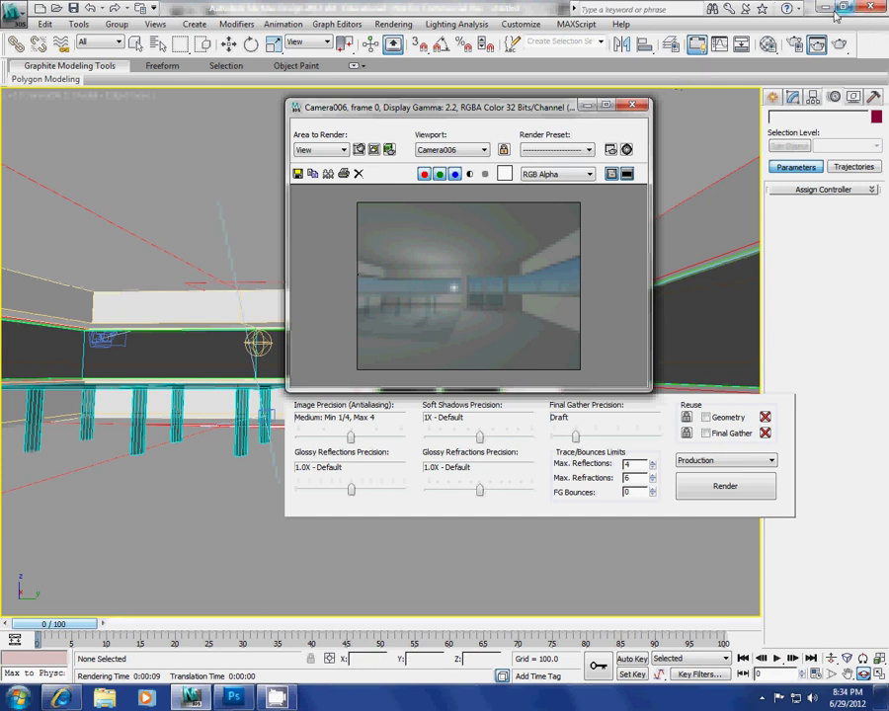
# Switch to Photoshop and delete the old render layer from wave4.jpg
pyautogui.hotkey('alt', 'Tab')
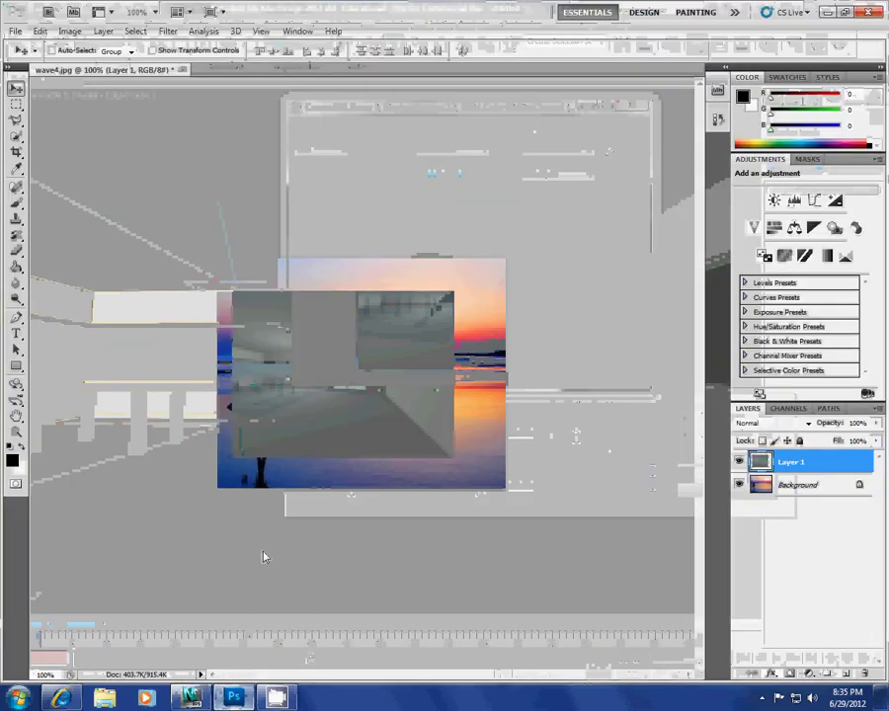
pyautogui.rightClick(294, 367)
pyautogui.click(325, 368)
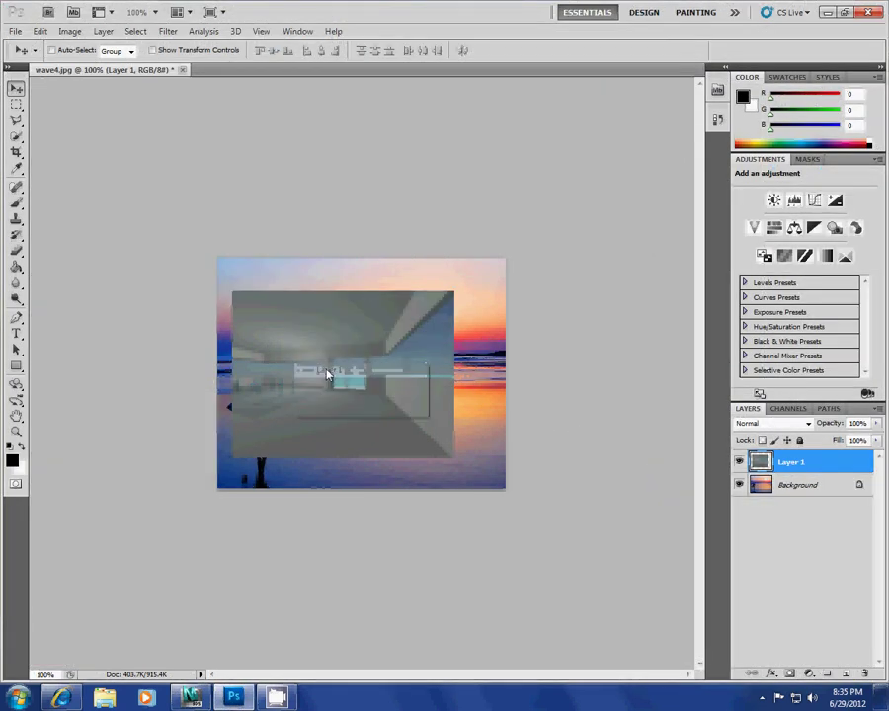
pyautogui.press('Delete')
# Open the 123567.tif render from the Desktop
pyautogui.click(15, 31)
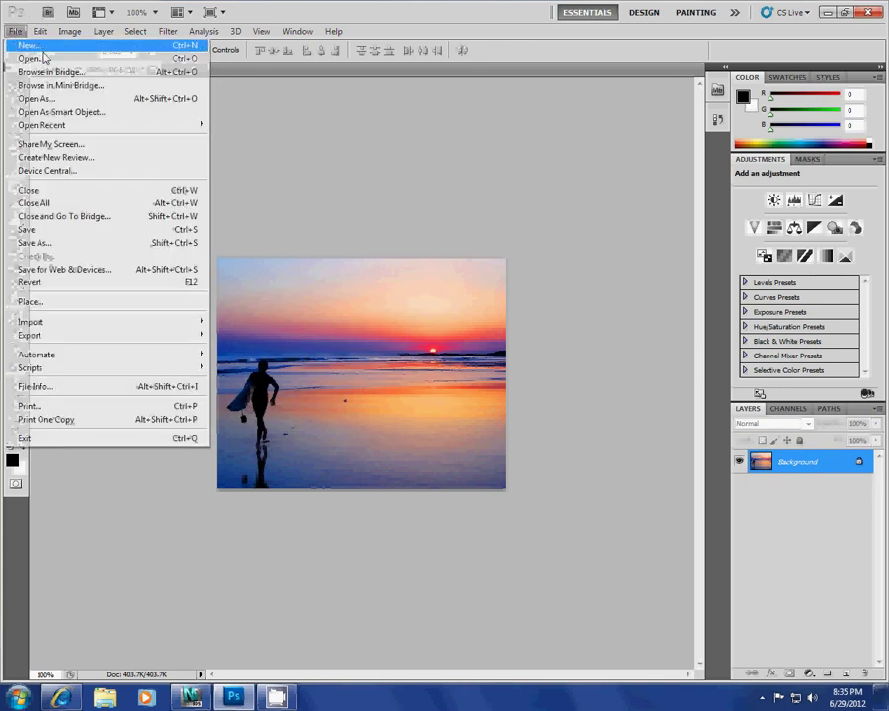
pyautogui.click(40, 56)
pyautogui.moveTo(629, 170); pyautogui.dragTo(632, 299)
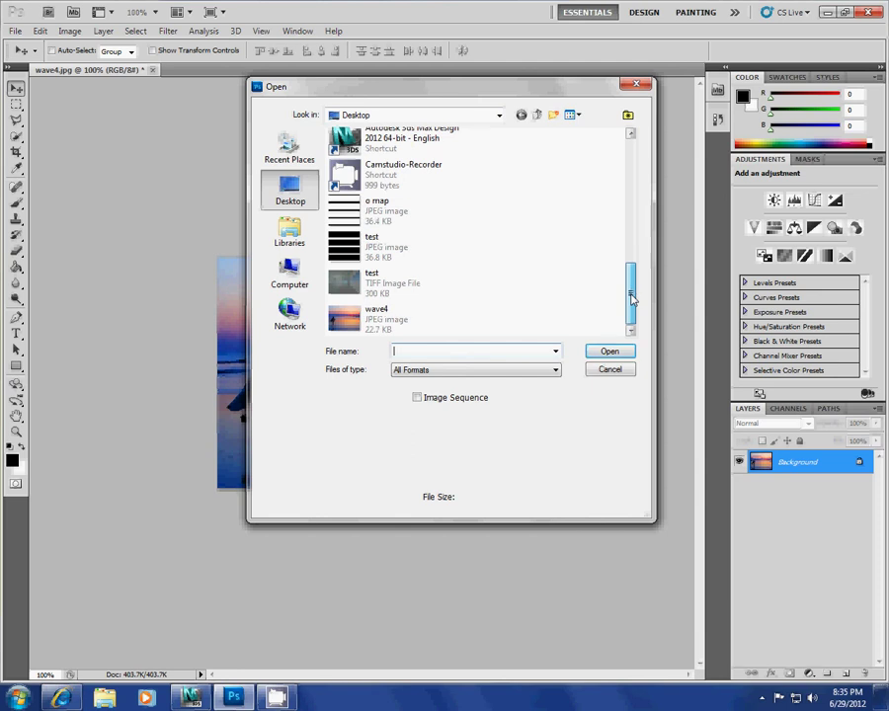
pyautogui.scroll(6, 419, 235)
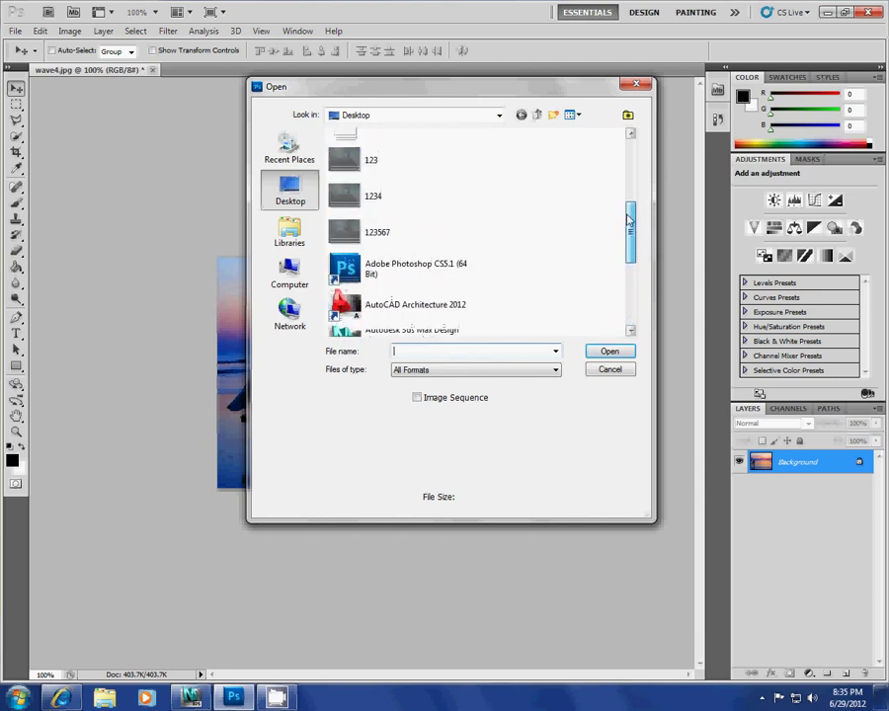
pyautogui.click(412, 243)
pyautogui.click(609, 350)
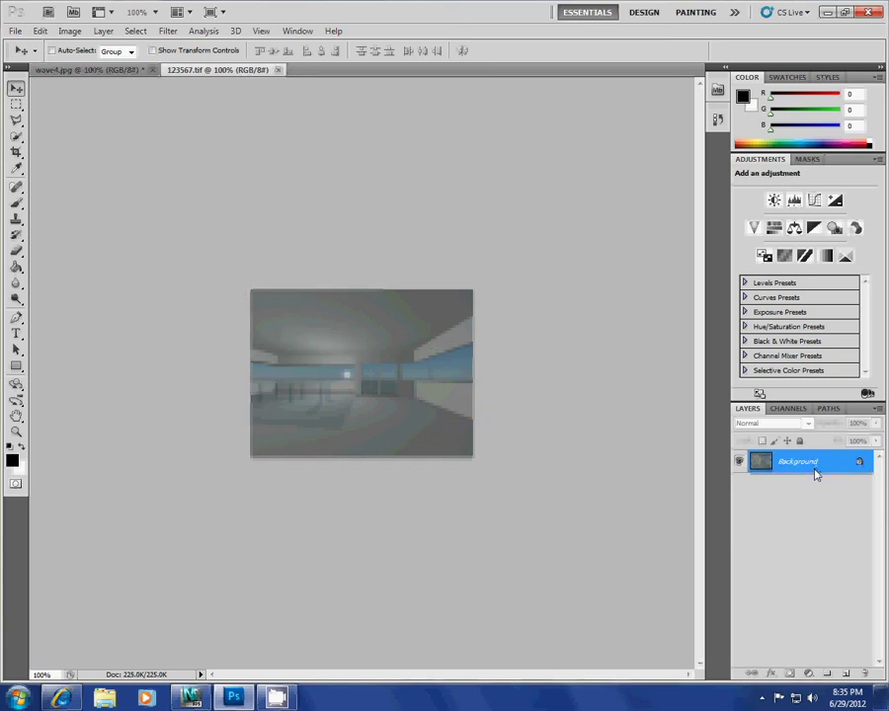
pyautogui.moveTo(816, 475); pyautogui.dragTo(689, 487)
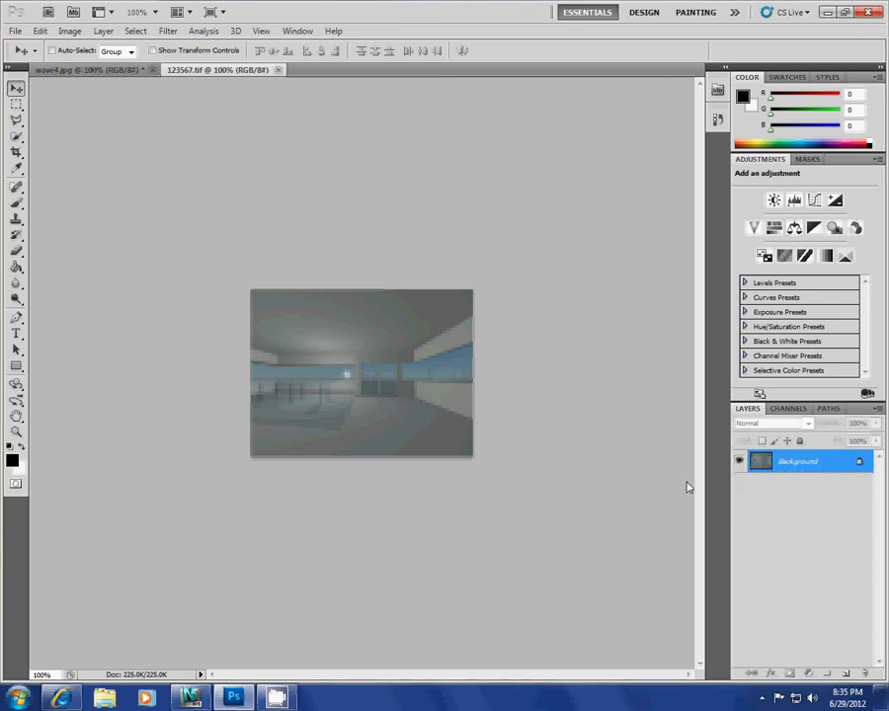
# Try to load the Alpha 1 channel of 123567.tif as a new, inverted selection
pyautogui.click(135, 31)
pyautogui.click(199, 276)
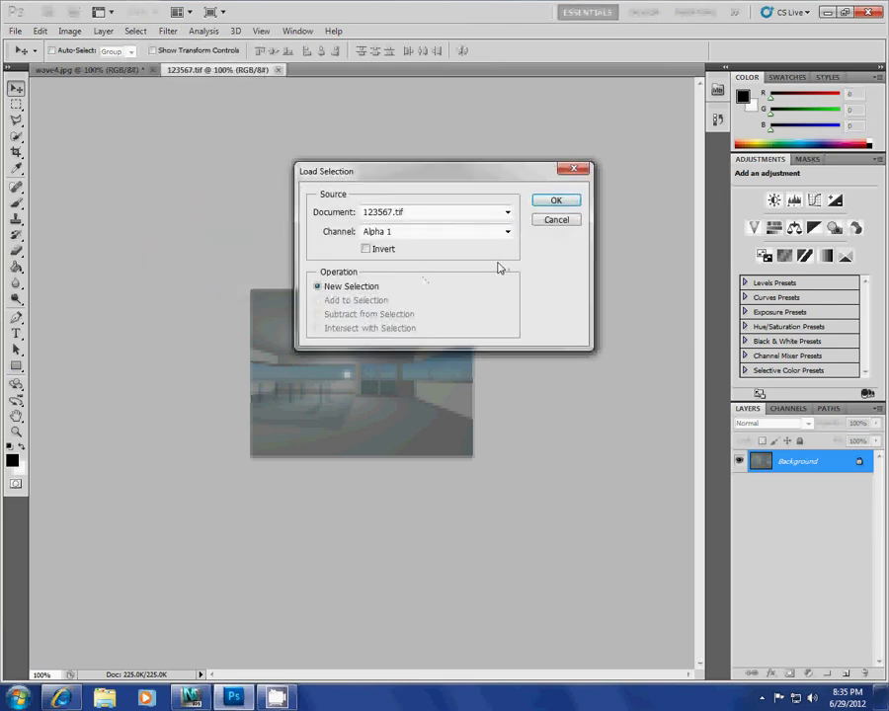
pyautogui.click(430, 237)
pyautogui.click(395, 242)
pyautogui.click(366, 249)
pyautogui.click(556, 200)
pyautogui.click(419, 261)
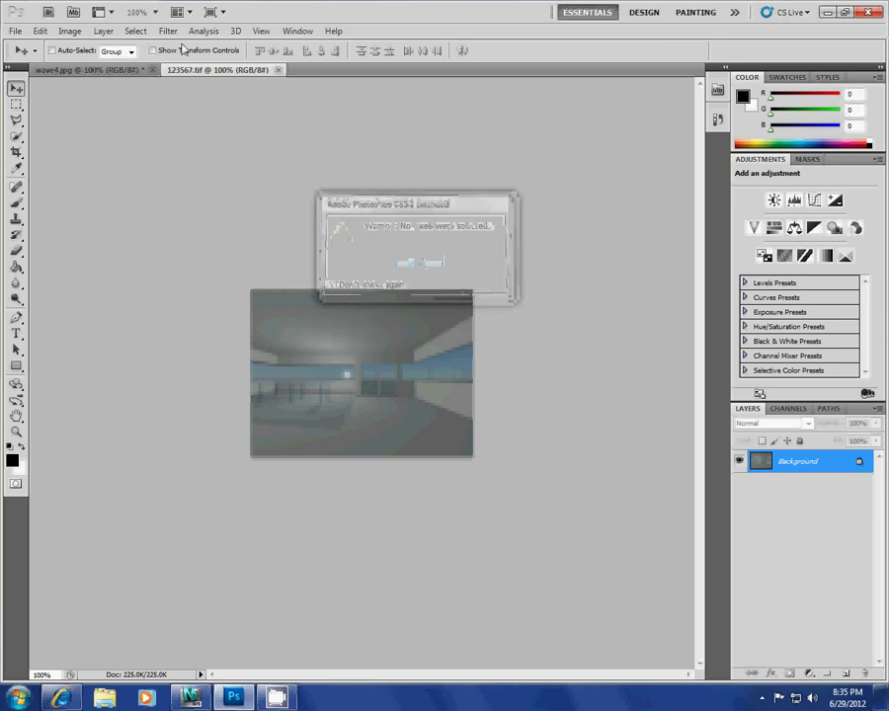
# Load the Alpha 1 channel of 123567.tif as a new selection without inverting it
pyautogui.click(133, 31)
pyautogui.click(179, 273)
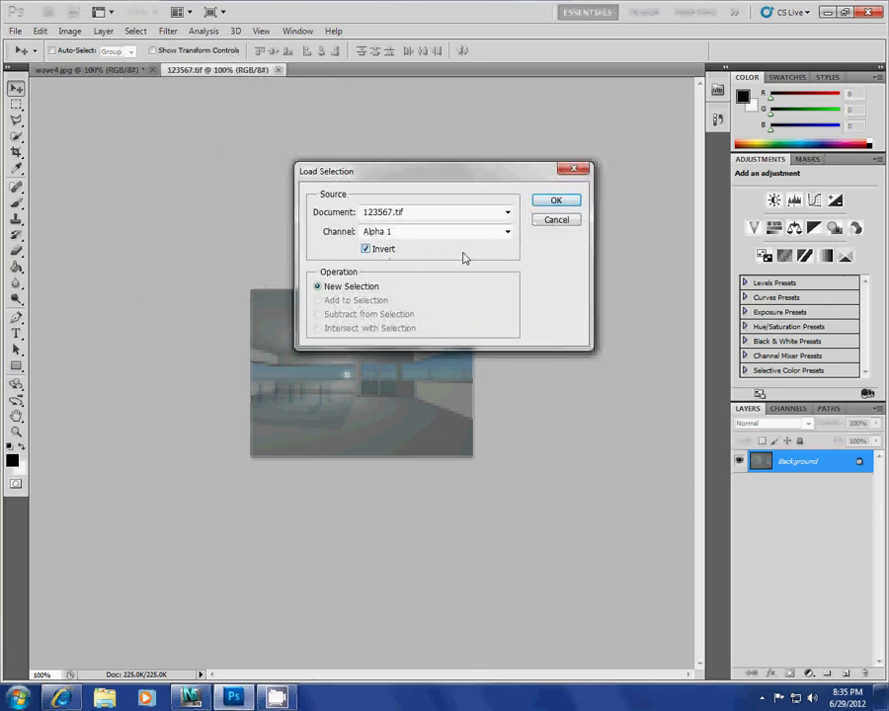
pyautogui.click(545, 204)
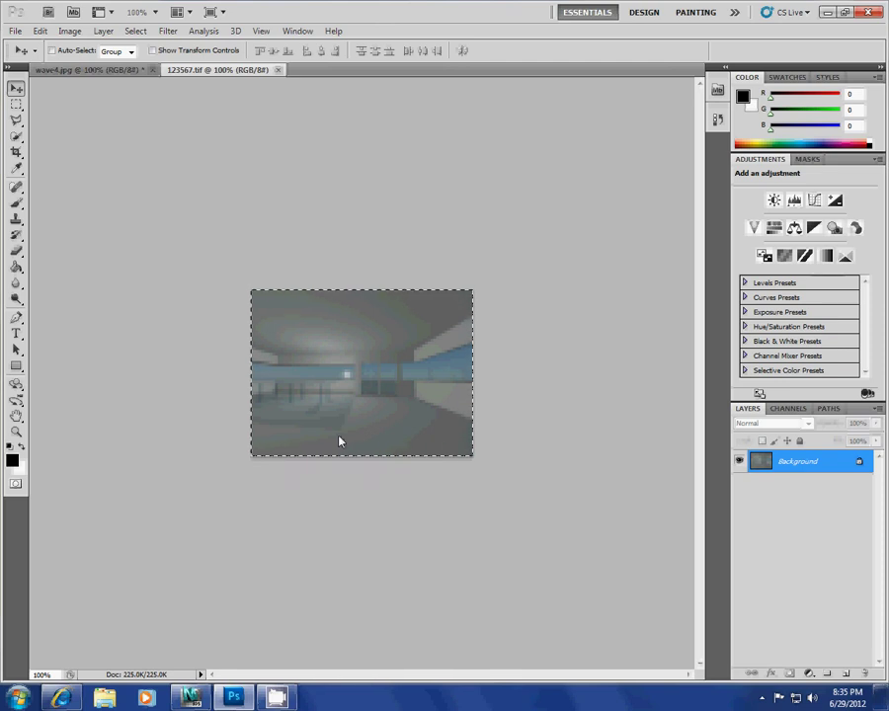
pyautogui.click(277, 699)
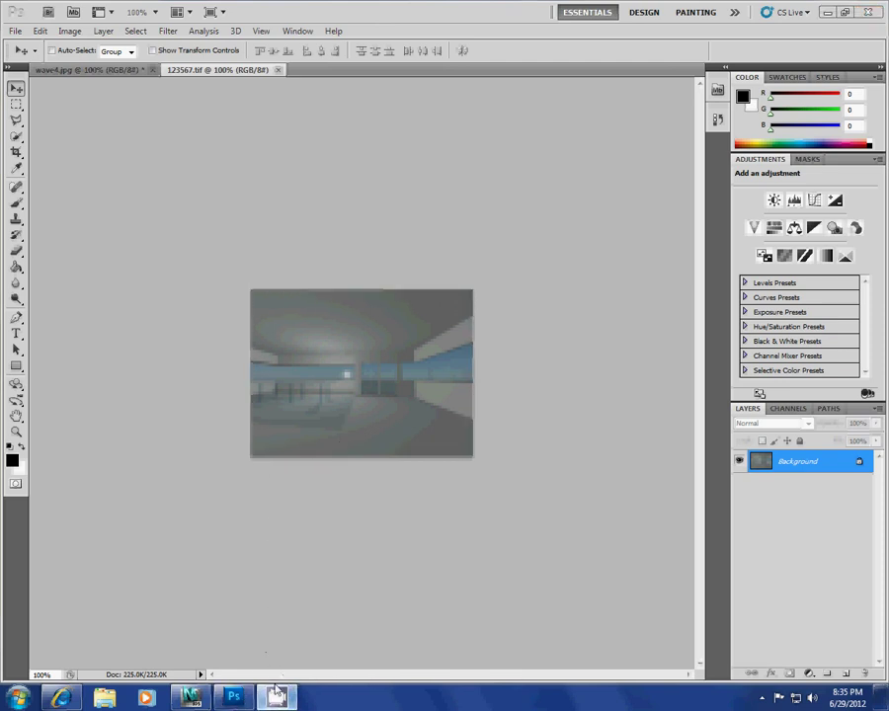
pyautogui.click(762, 699)
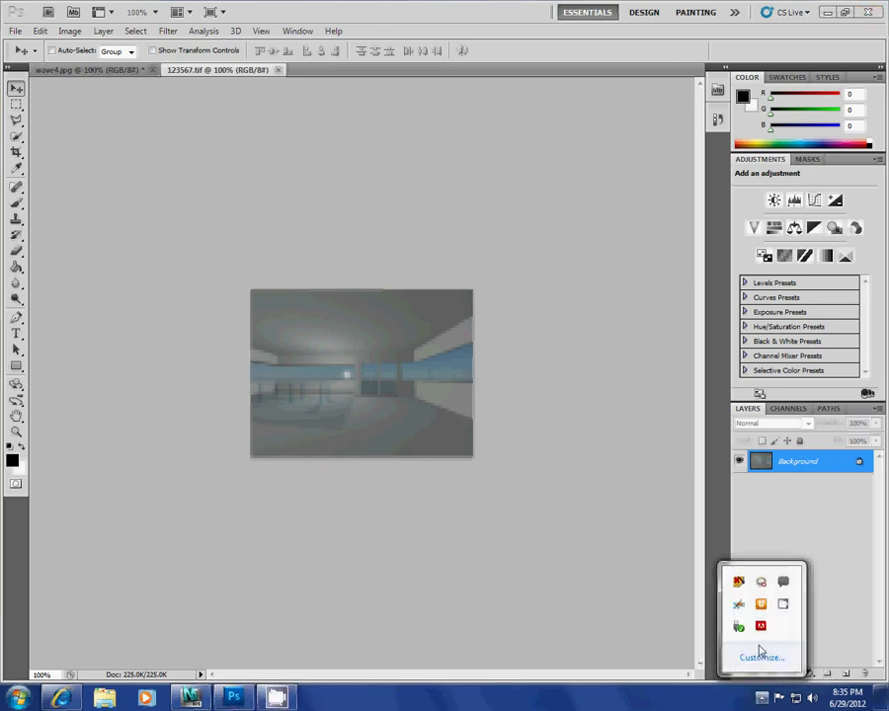